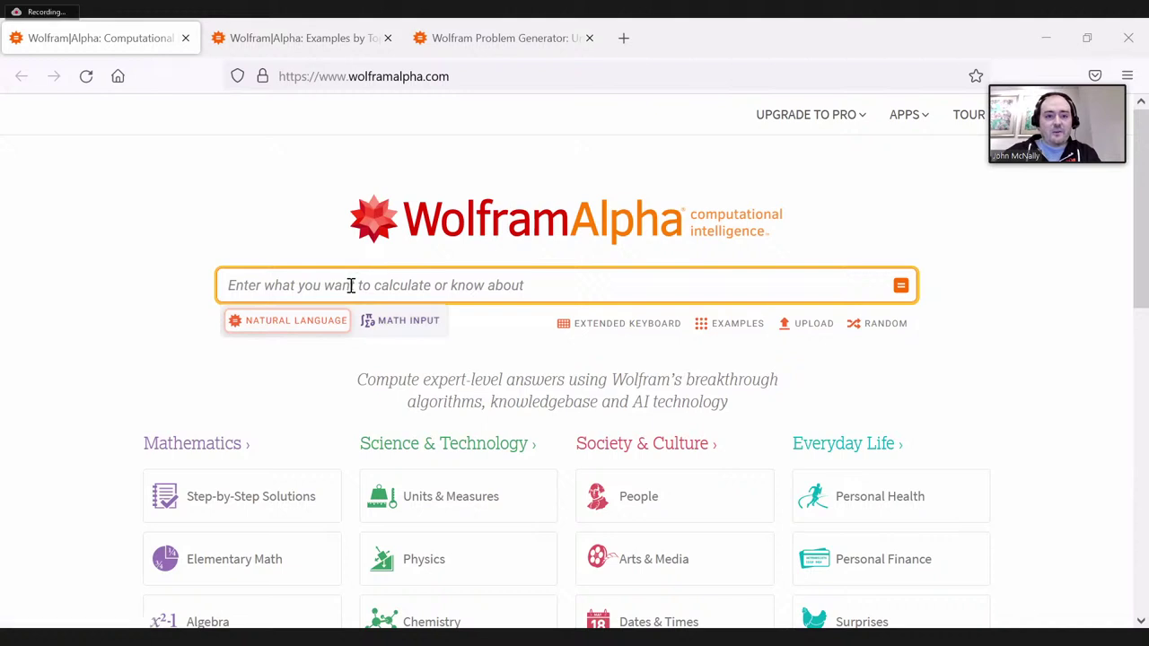
# Switch the query to math input and insert a definite integral template.
pyautogui.click(381, 323)
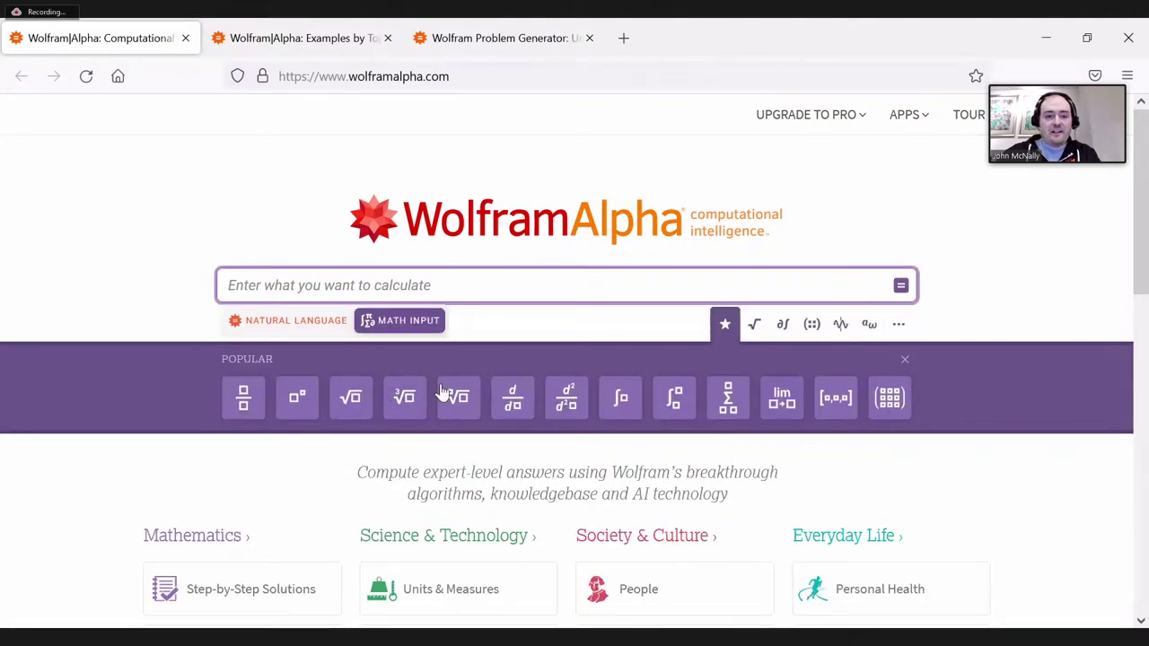
pyautogui.click(277, 323)
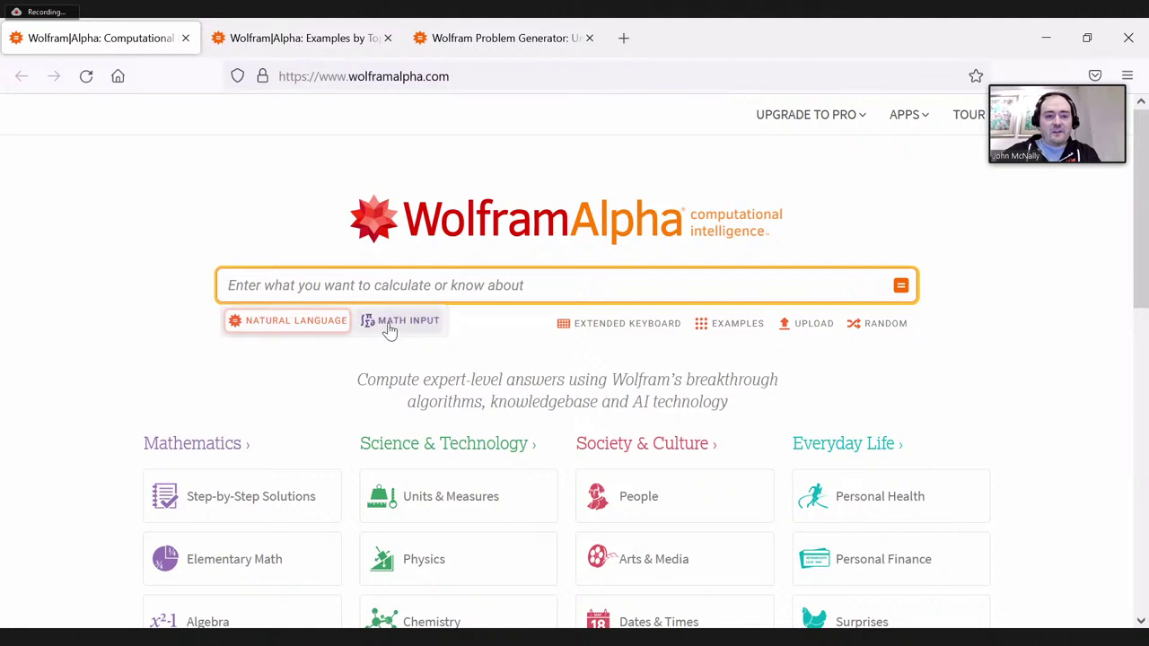
pyautogui.click(395, 326)
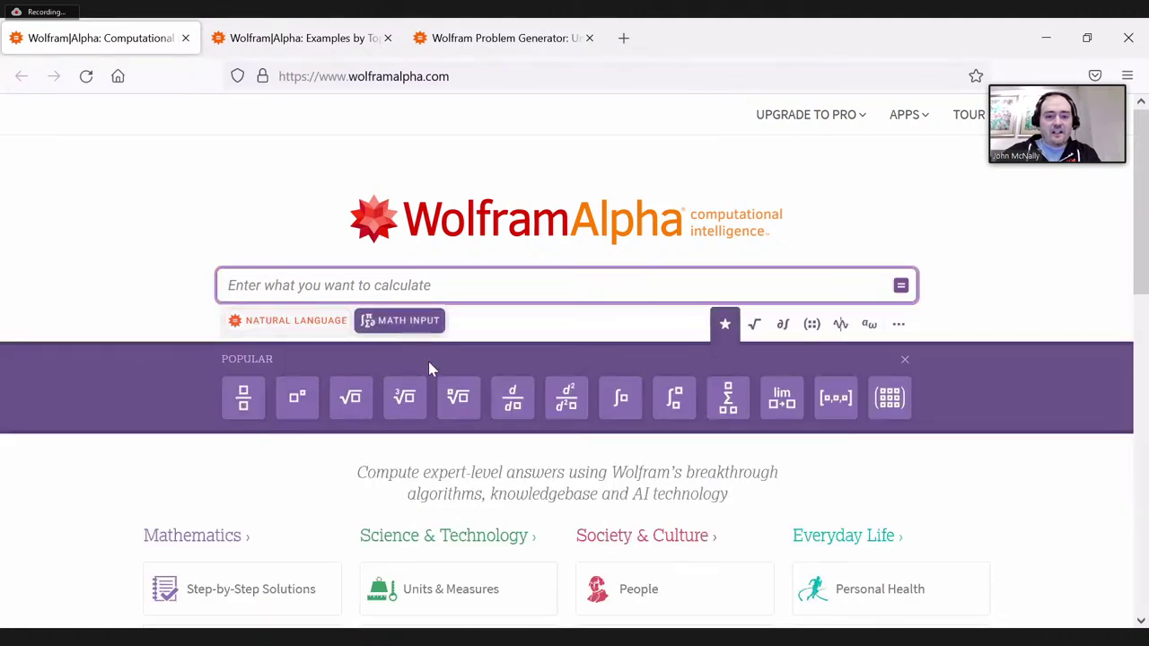
pyautogui.click(675, 400)
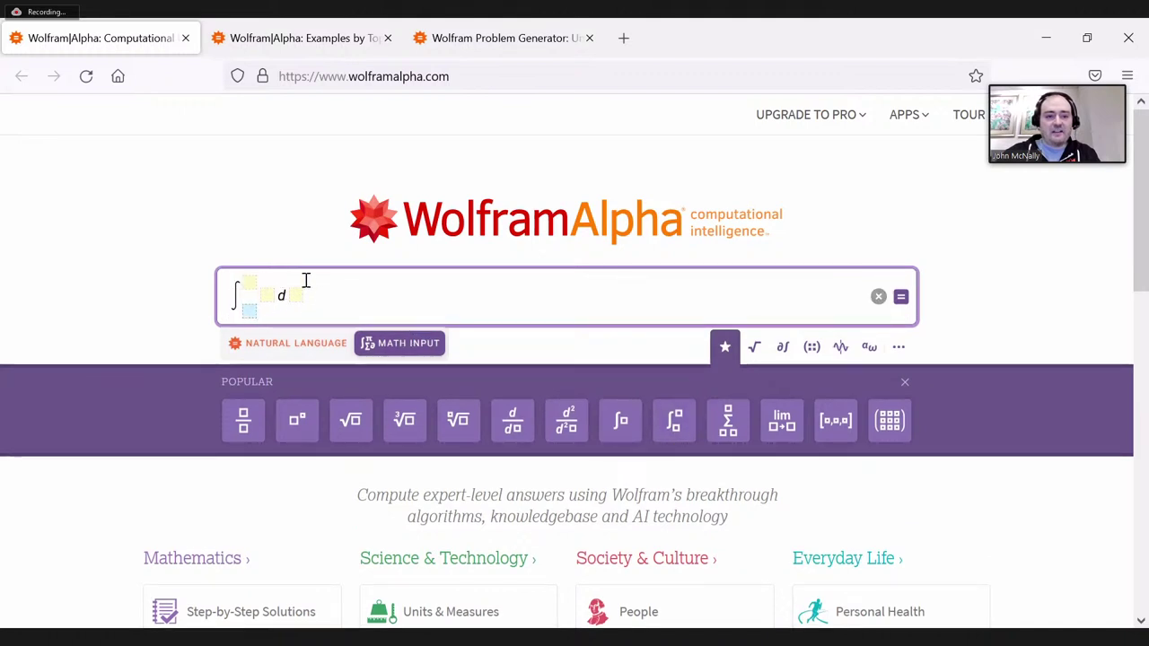
# Toggle the empty integral between natural language and math input to compare its two forms.
pyautogui.click(315, 355)
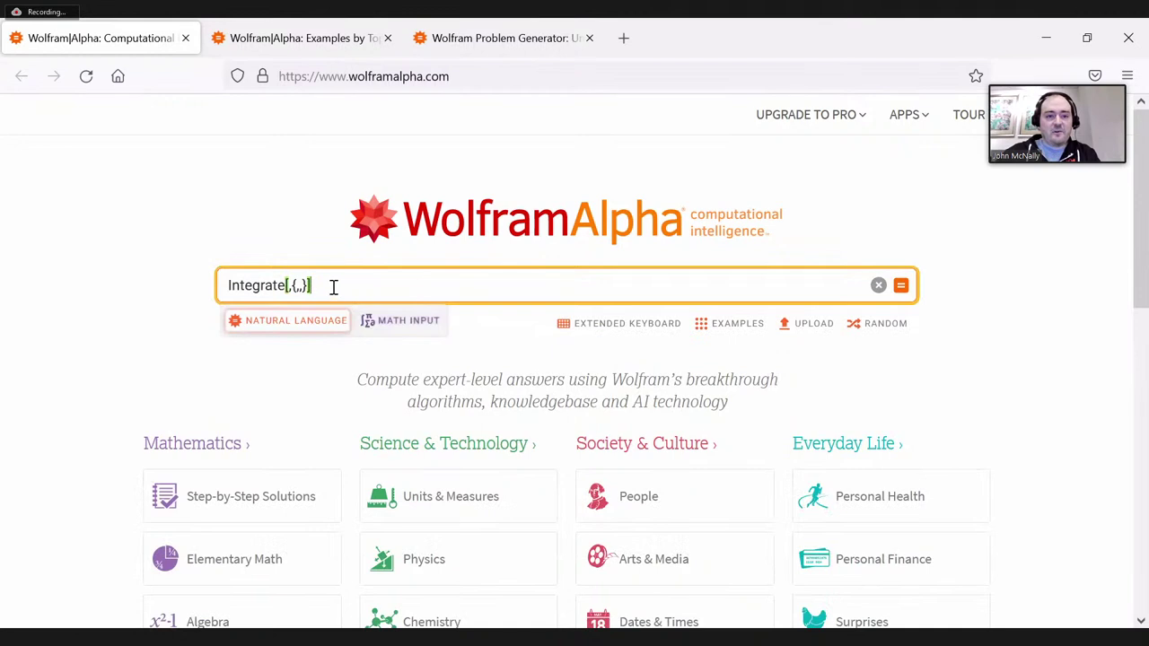
pyautogui.click(363, 322)
pyautogui.click(308, 341)
pyautogui.click(374, 314)
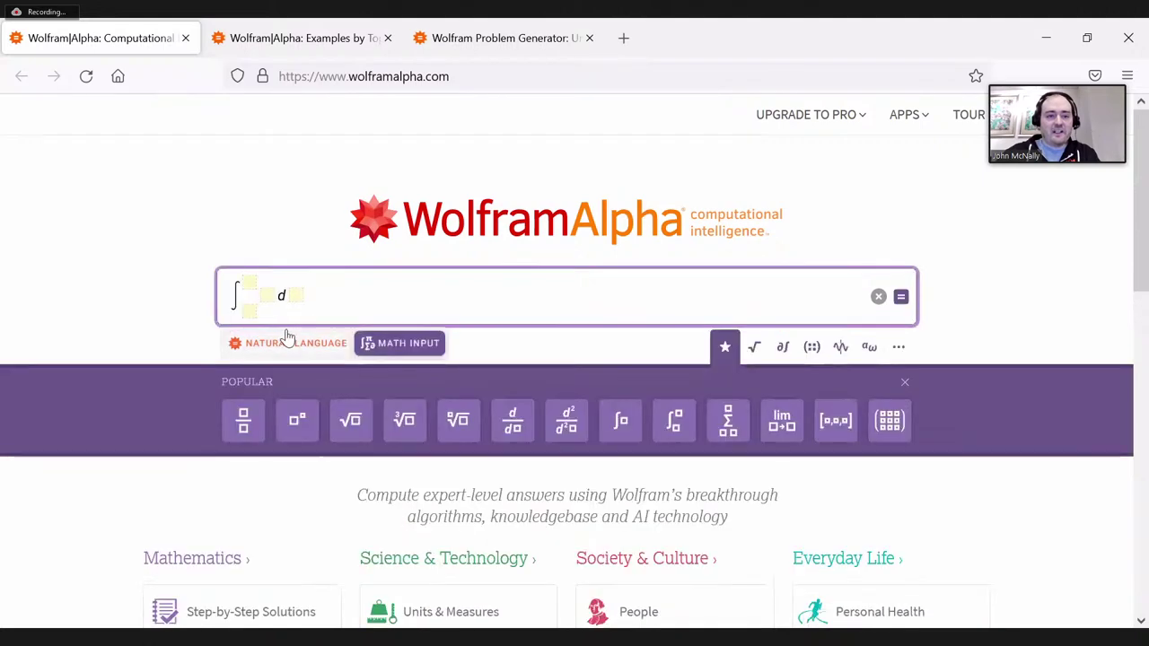
# Switch back to natural language and clear the integral expression from the query.
pyautogui.click(287, 330)
pyautogui.press('BackSpace')
pyautogui.press('BackSpace')
pyautogui.press('BackSpace')
pyautogui.press('BackSpace')
pyautogui.press('BackSpace')
pyautogui.press('BackSpace')
pyautogui.press('BackSpace')
pyautogui.press('BackSpace')
pyautogui.press('BackSpace')
pyautogui.press('BackSpace')
pyautogui.press('BackSpace')
pyautogui.press('BackSpace')
pyautogui.press('BackSpace')
pyautogui.press('BackSpace')
pyautogui.press('BackSpace')
pyautogui.press('BackSpace')
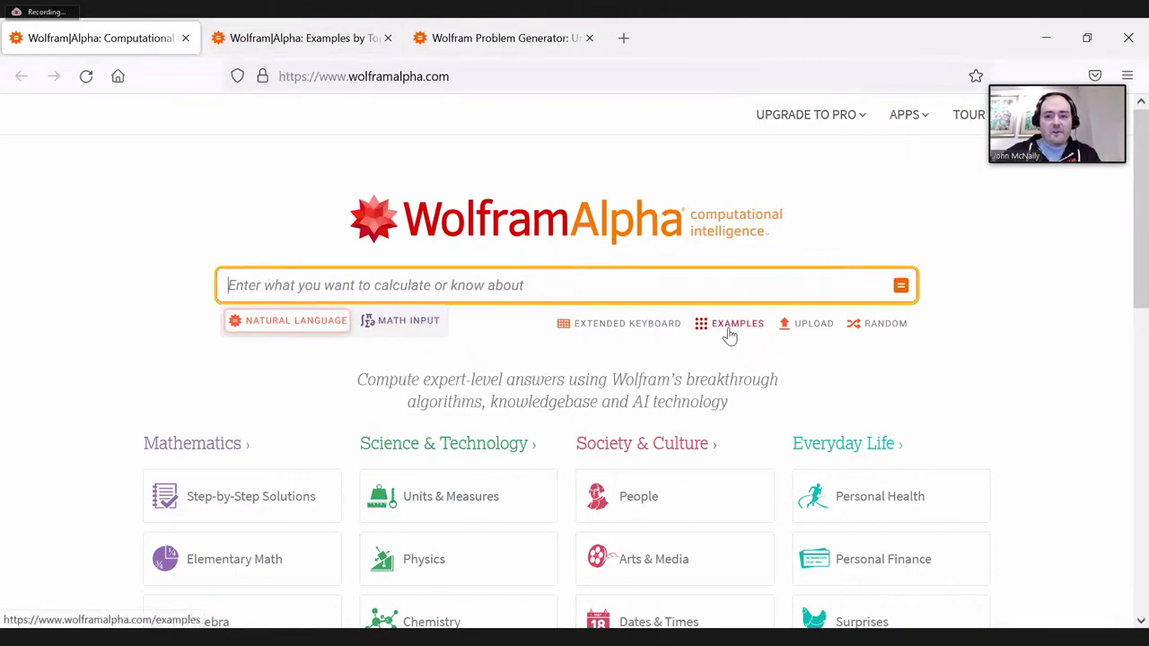
# Go to the Examples by Topic page and look through its categories from Mathematics to Everyday Life.
pyautogui.click(339, 27)
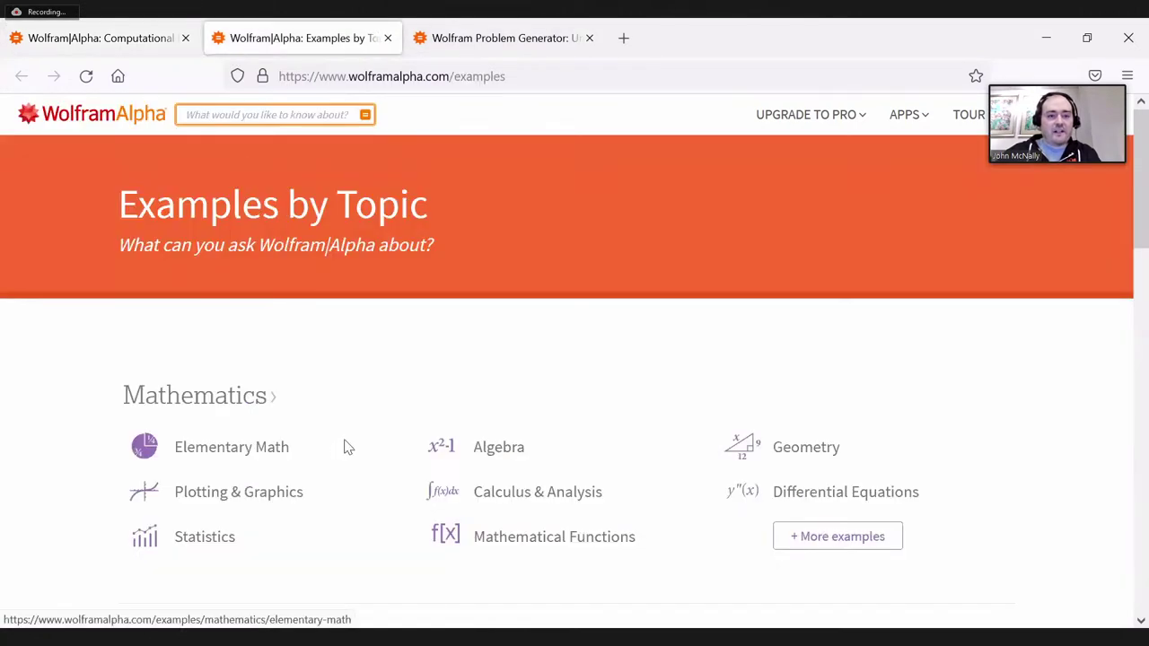
pyautogui.scroll(-7, 346, 422)
pyautogui.scroll(-6, 344, 377)
pyautogui.scroll(9, 346, 365)
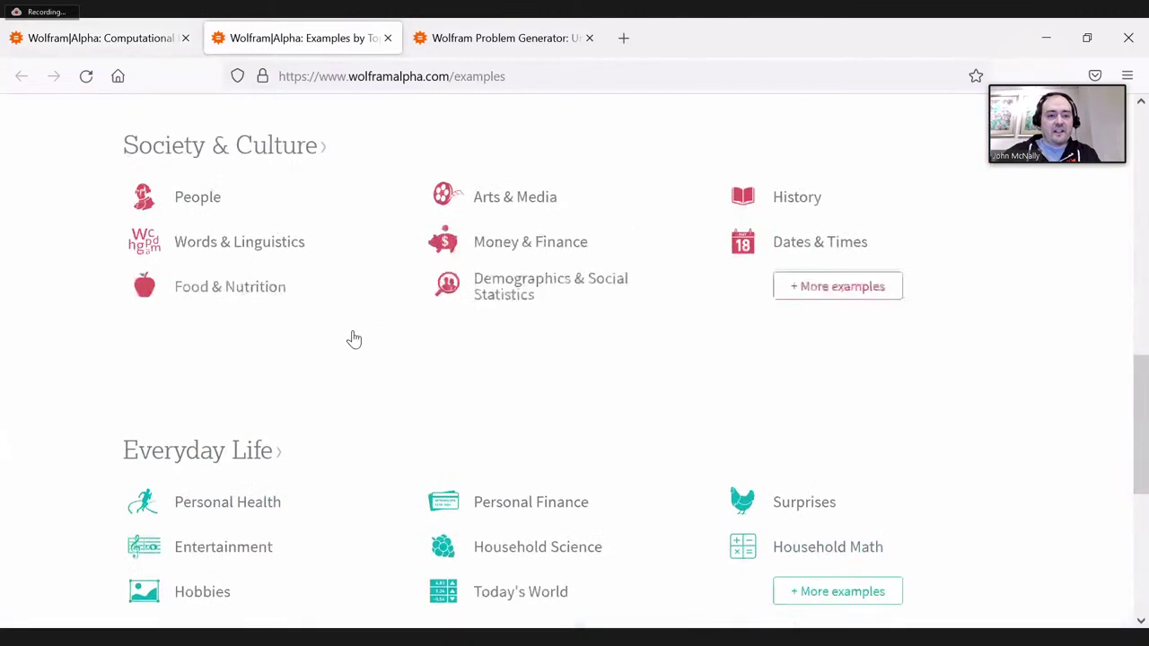
pyautogui.scroll(2, 364, 338)
pyautogui.scroll(-6, 369, 340)
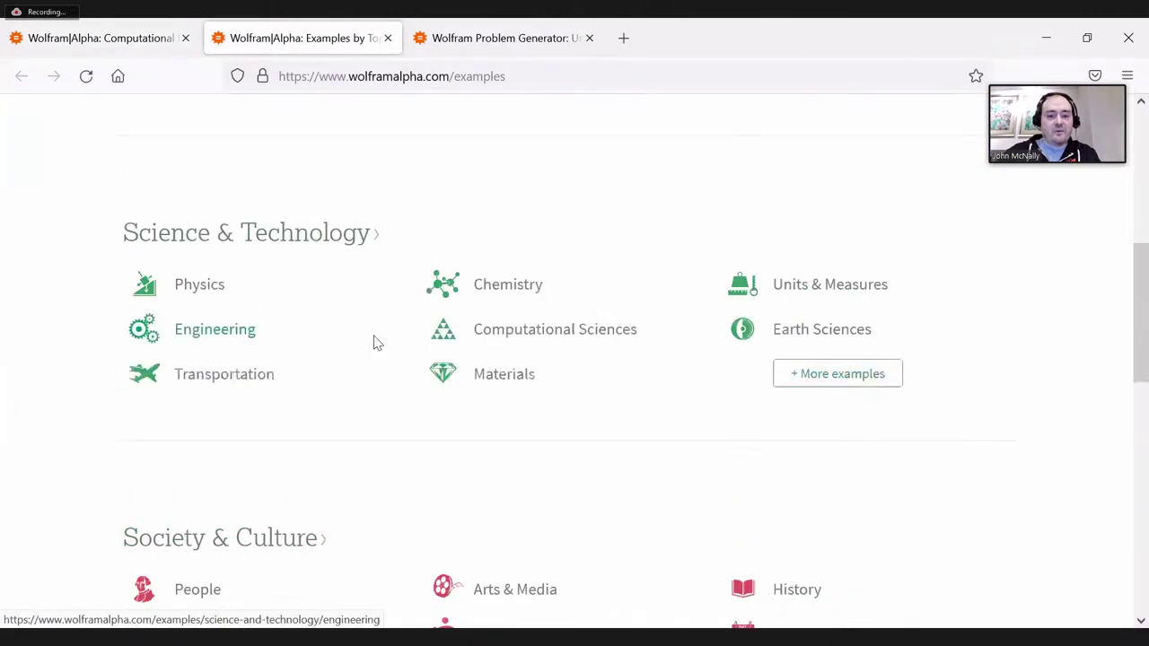
pyautogui.scroll(-2, 328, 332)
pyautogui.scroll(2, 326, 331)
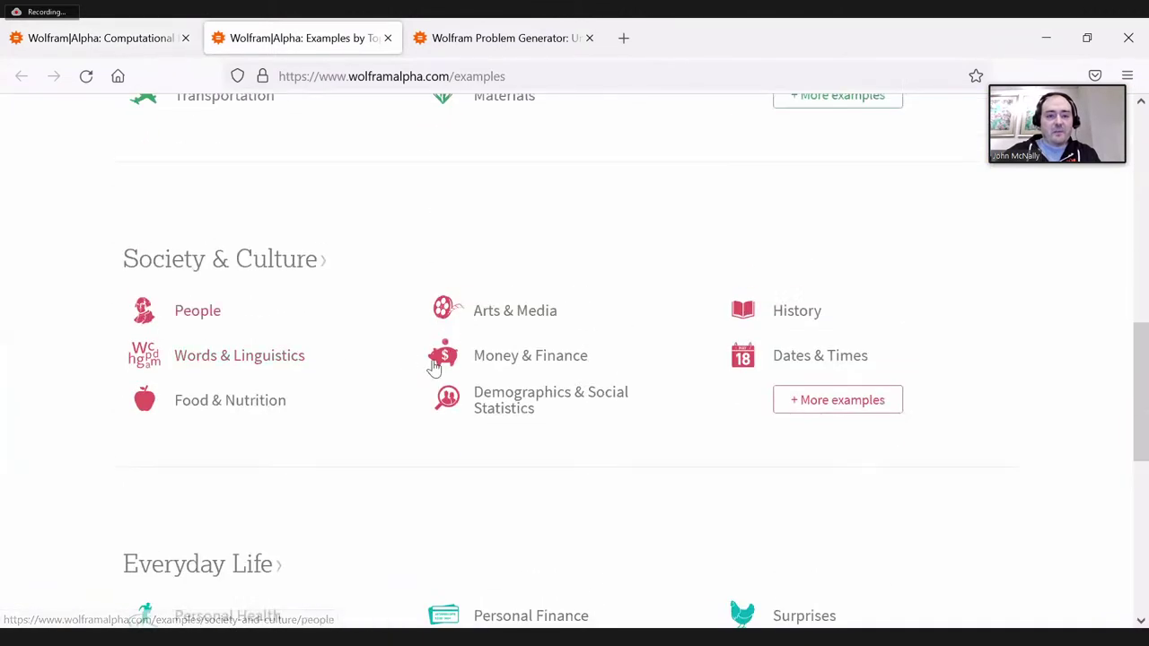
# Open the Money & Finance examples under Society & Culture and review their sample queries.
pyautogui.scroll(-1, 256, 404)
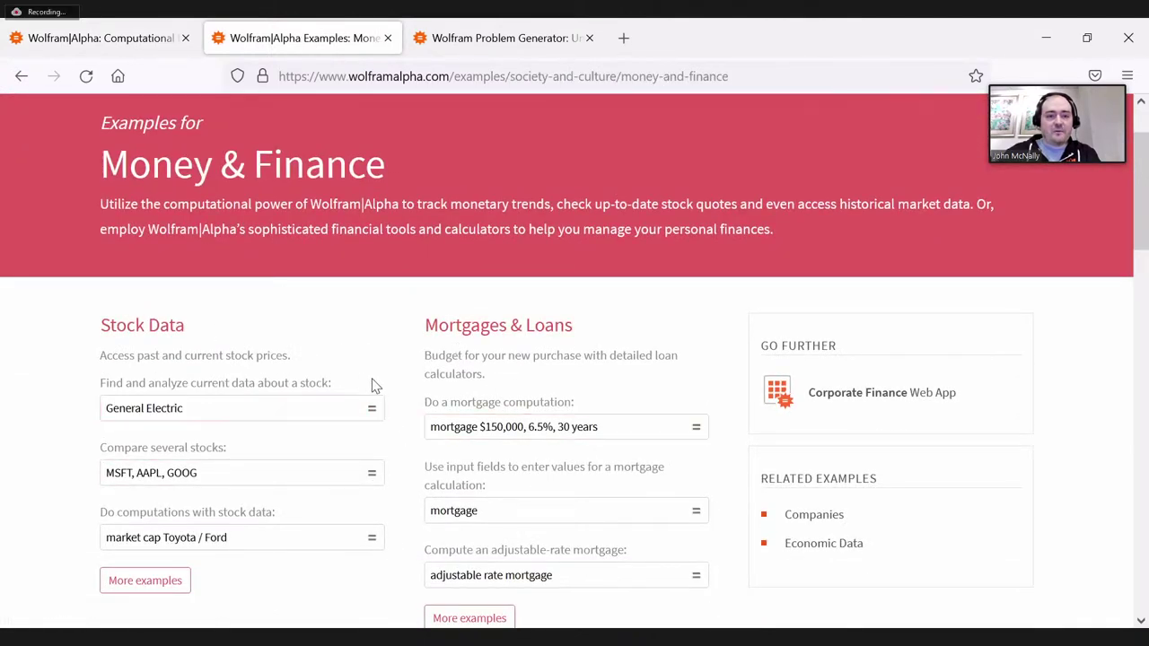
pyautogui.scroll(-1, 375, 386)
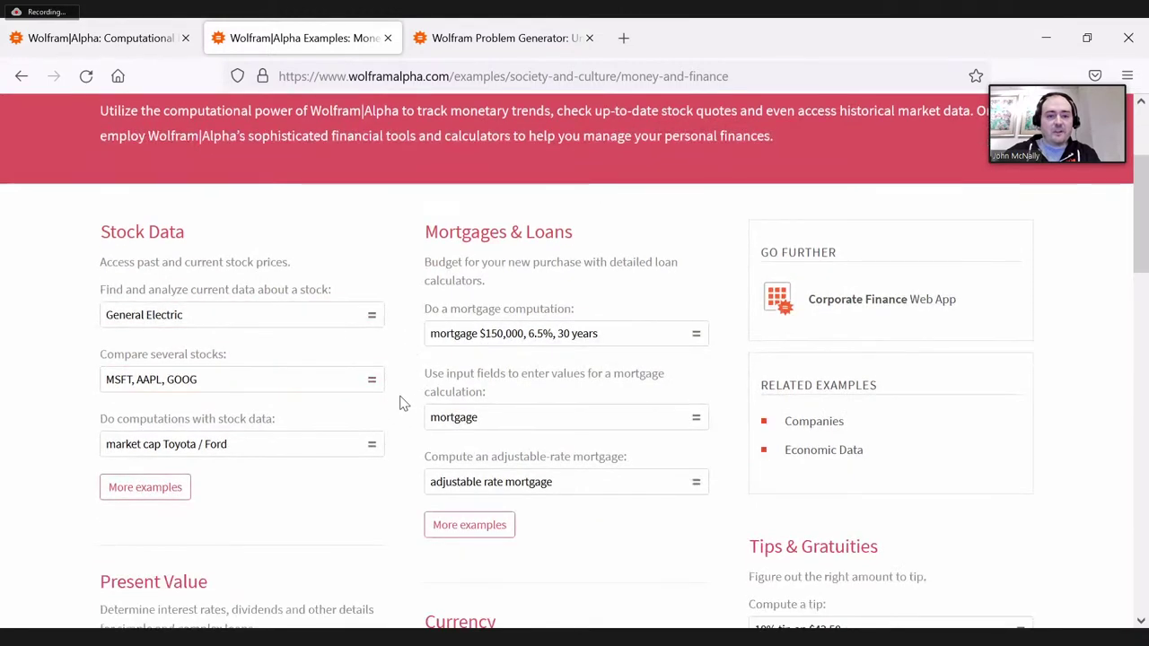
pyautogui.scroll(-1, 396, 388)
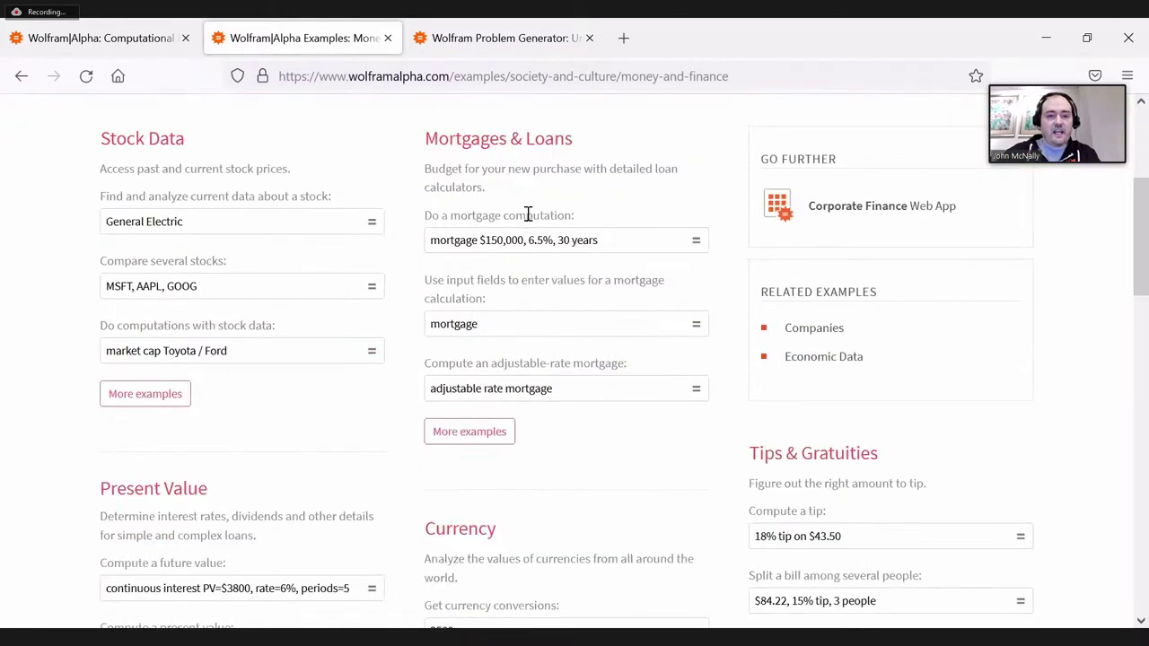
pyautogui.scroll(1, 359, 298)
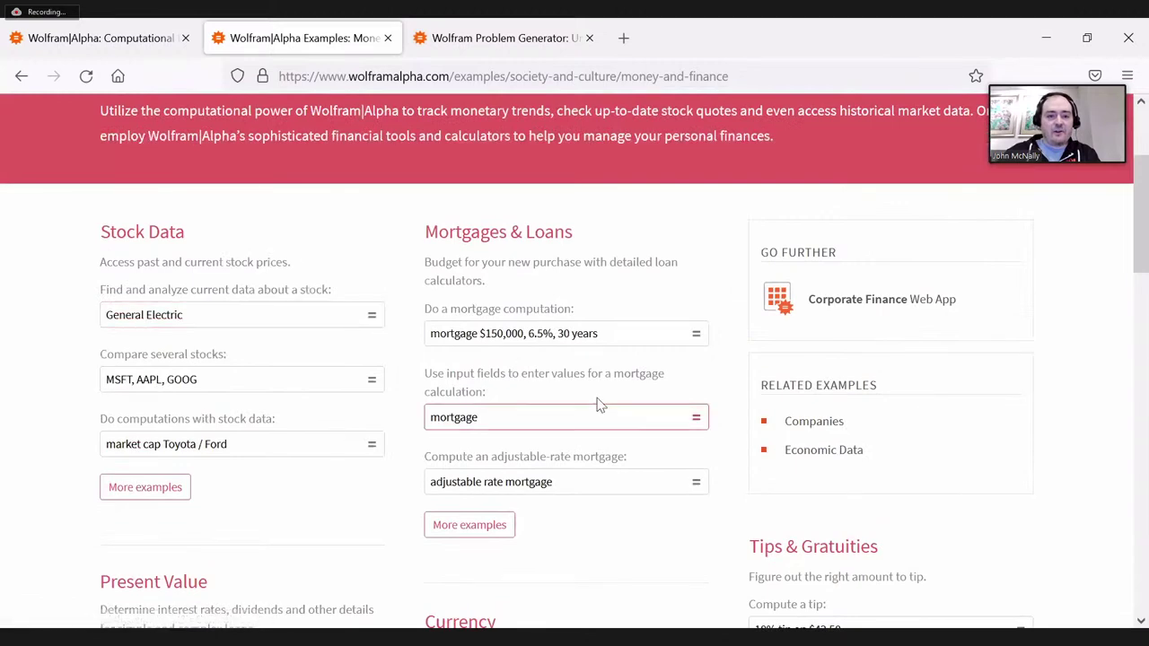
pyautogui.scroll(-3, 297, 377)
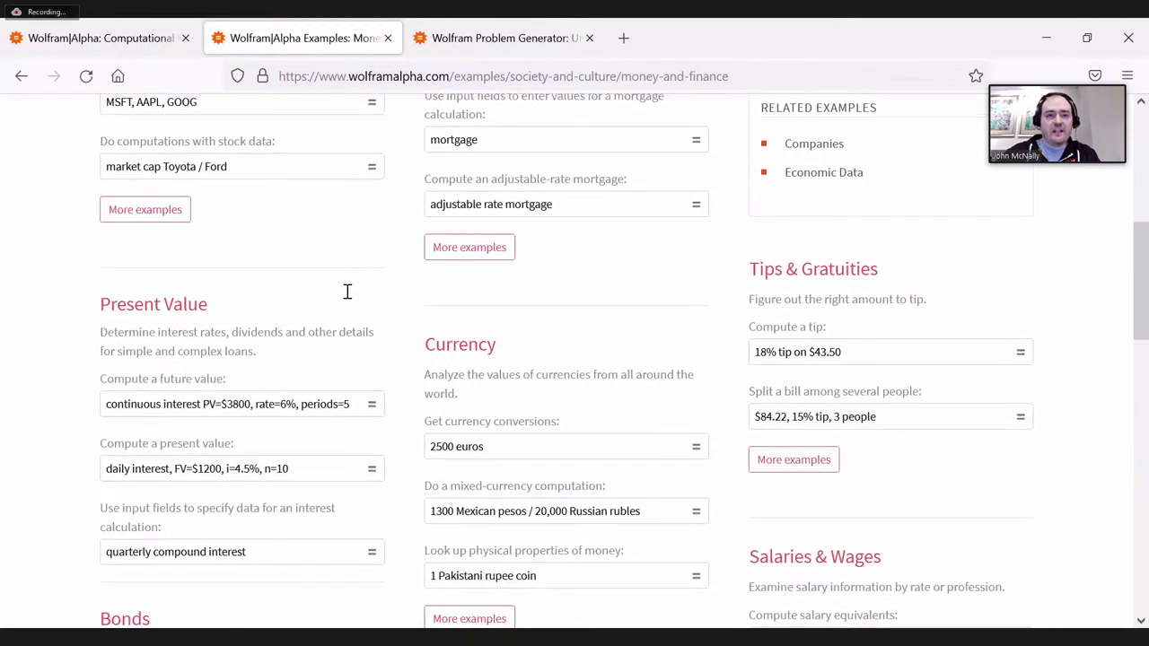
pyautogui.scroll(5, 350, 278)
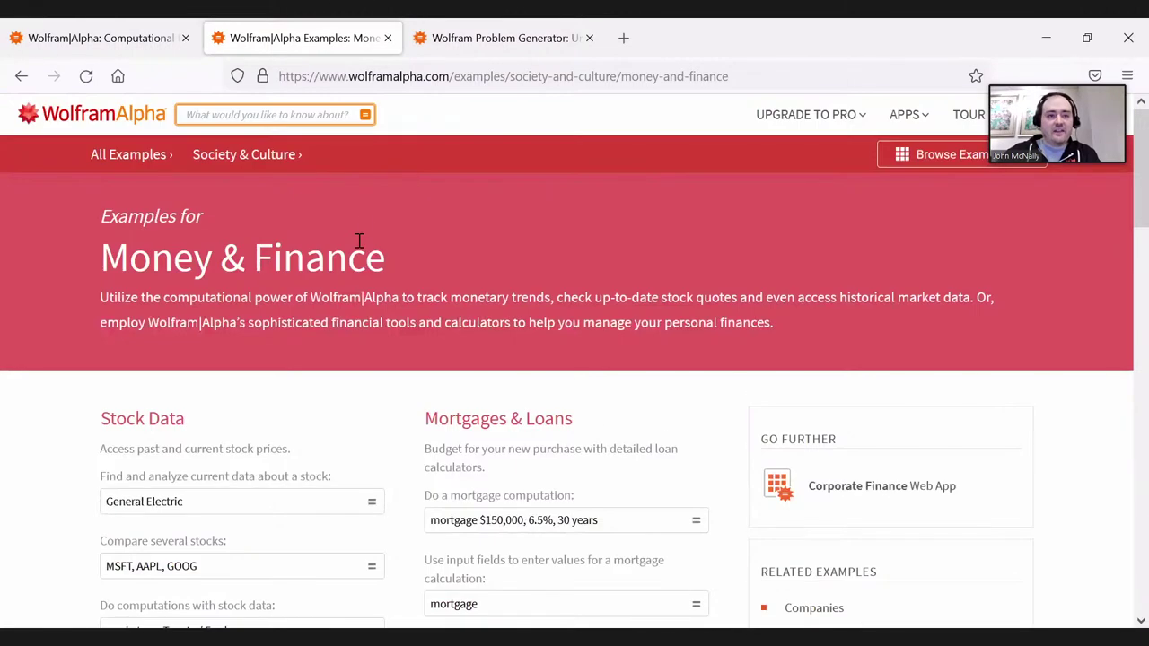
# Go to the Wolfram Problem Generator and look over its Common Core standards, overview and practice topics.
pyautogui.click(460, 34)
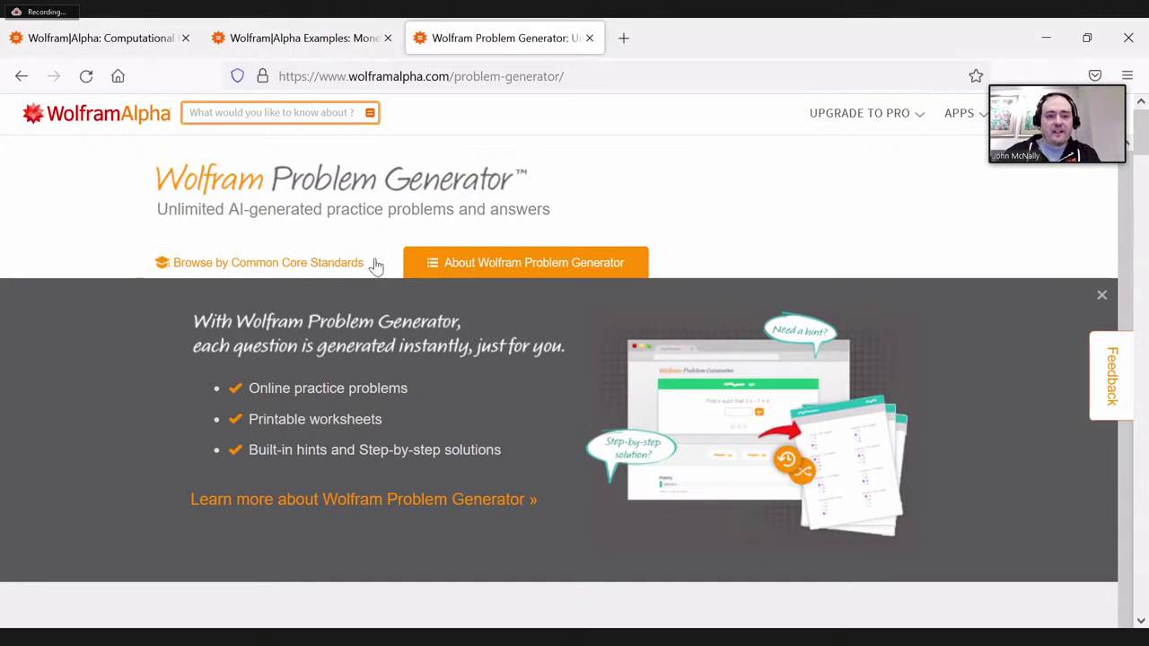
pyautogui.click(326, 268)
pyautogui.scroll(-3, 413, 377)
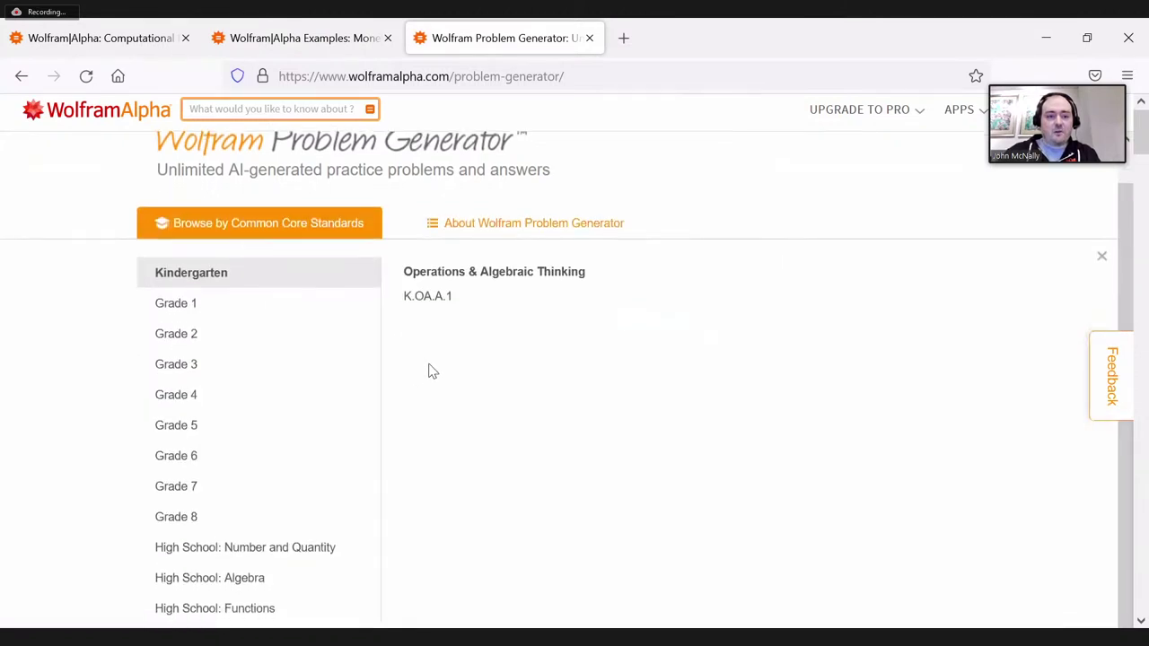
pyautogui.scroll(1, 457, 270)
pyautogui.click(487, 179)
pyautogui.scroll(-1, 476, 289)
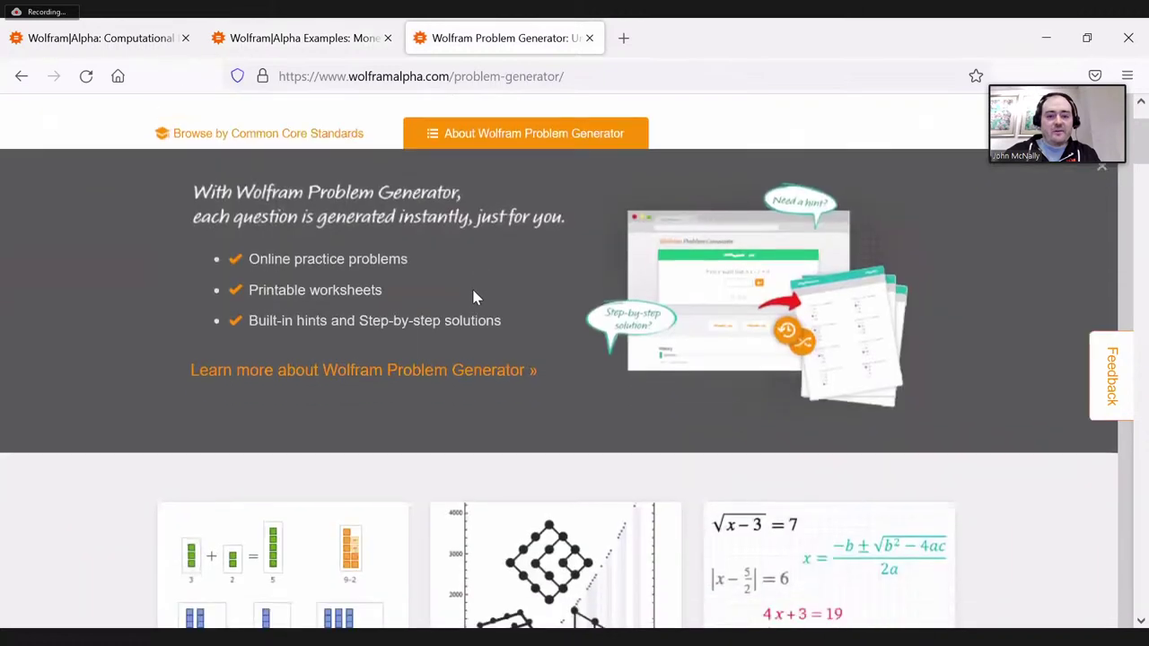
pyautogui.scroll(-4, 580, 339)
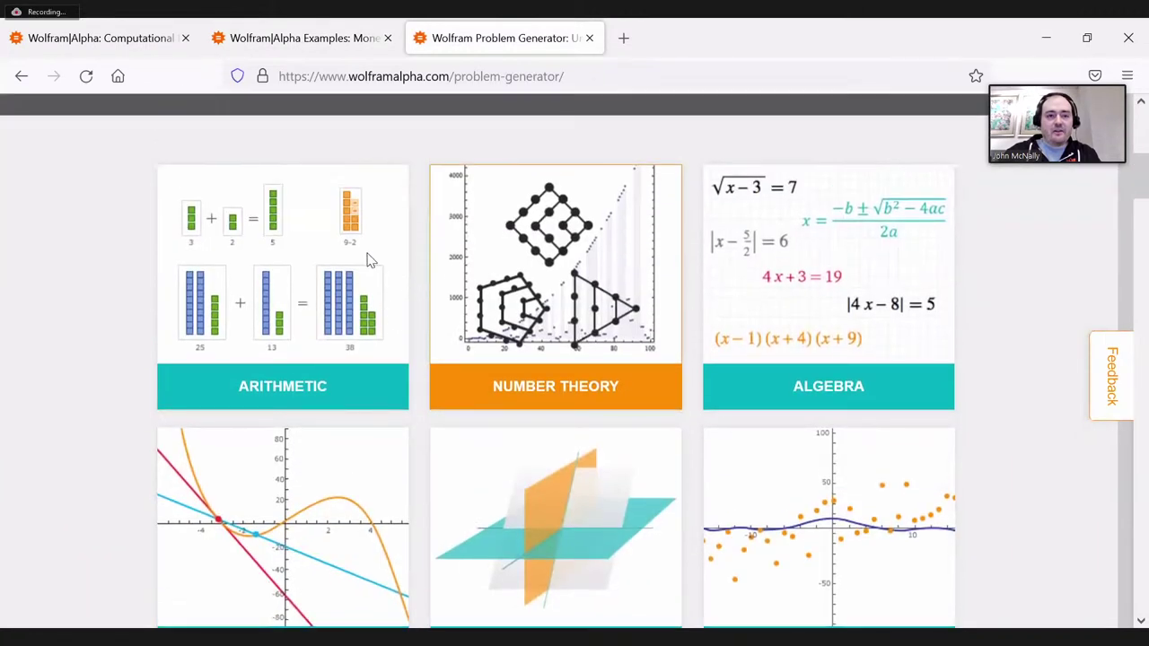
# Browse the Common Core standards for High School: Number and Quantity and for Grade 6, and choose standard 6.NS.A.1.
pyautogui.scroll(5, 275, 193)
pyautogui.click(270, 170)
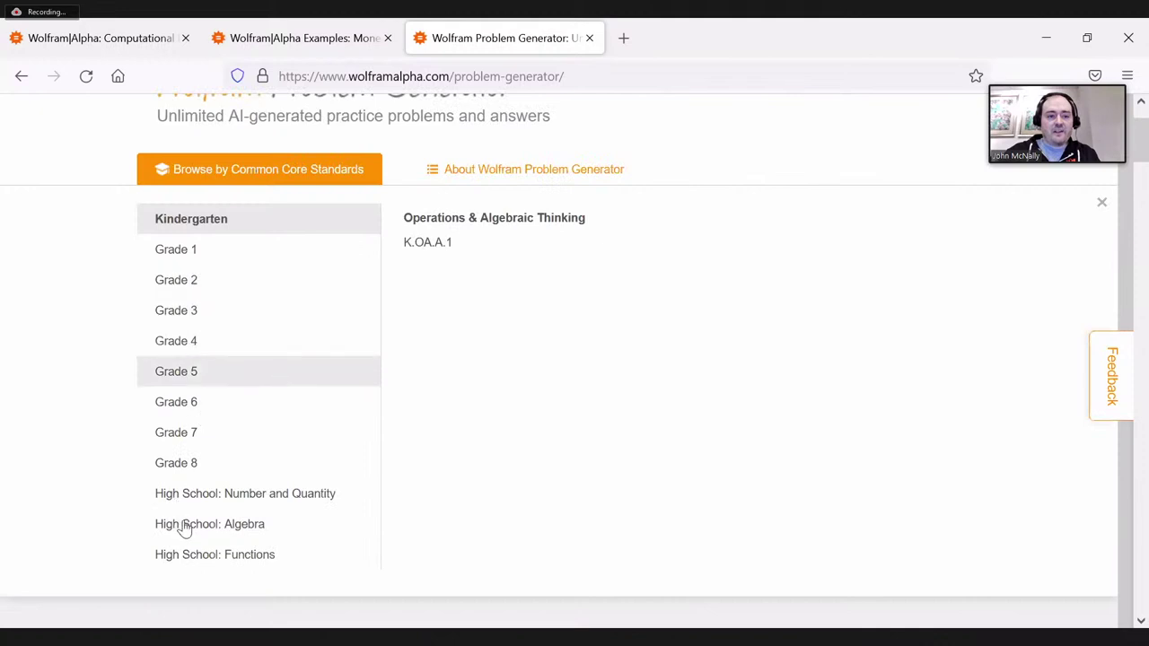
pyautogui.click(225, 497)
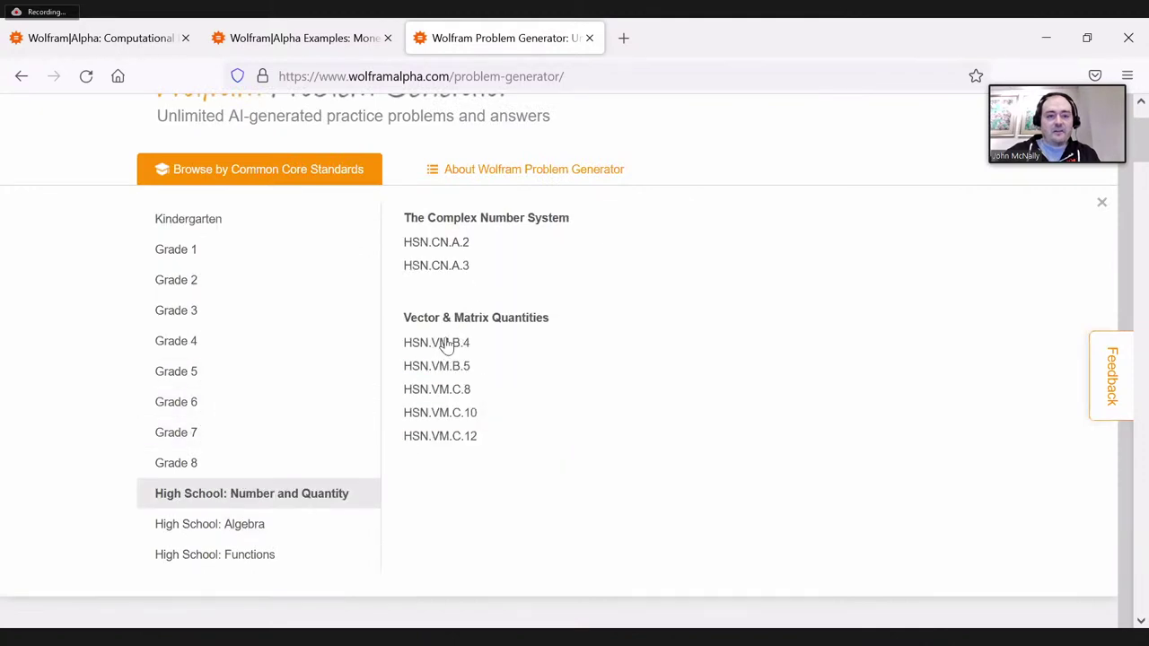
pyautogui.click(192, 406)
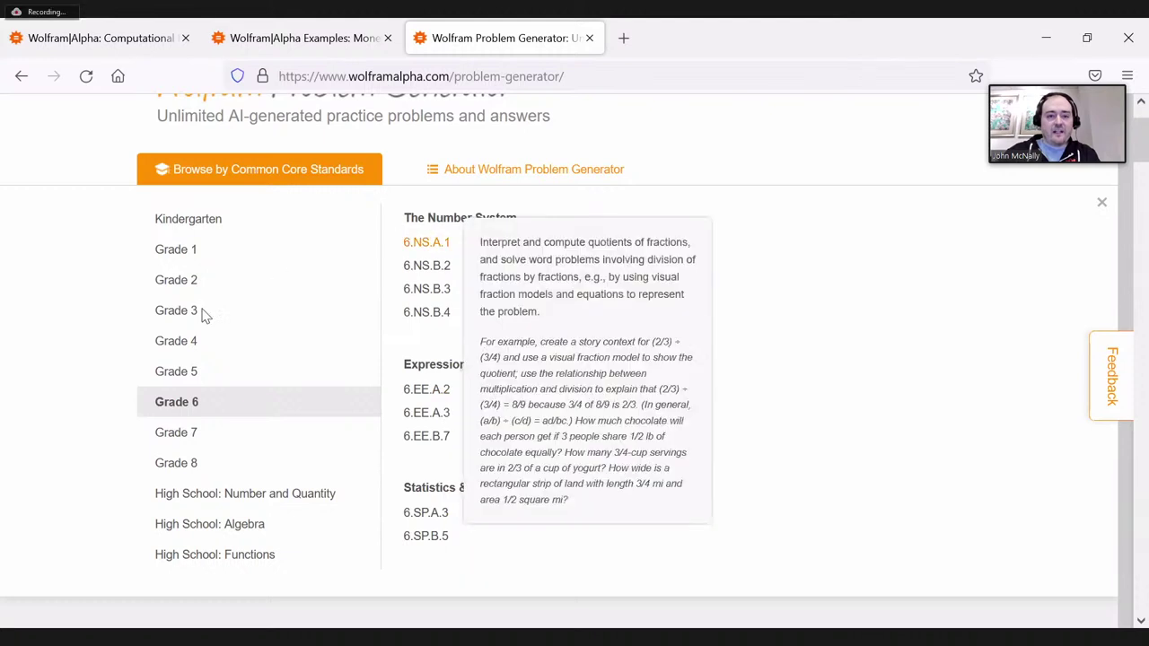
pyautogui.click(429, 242)
pyautogui.click(368, 405)
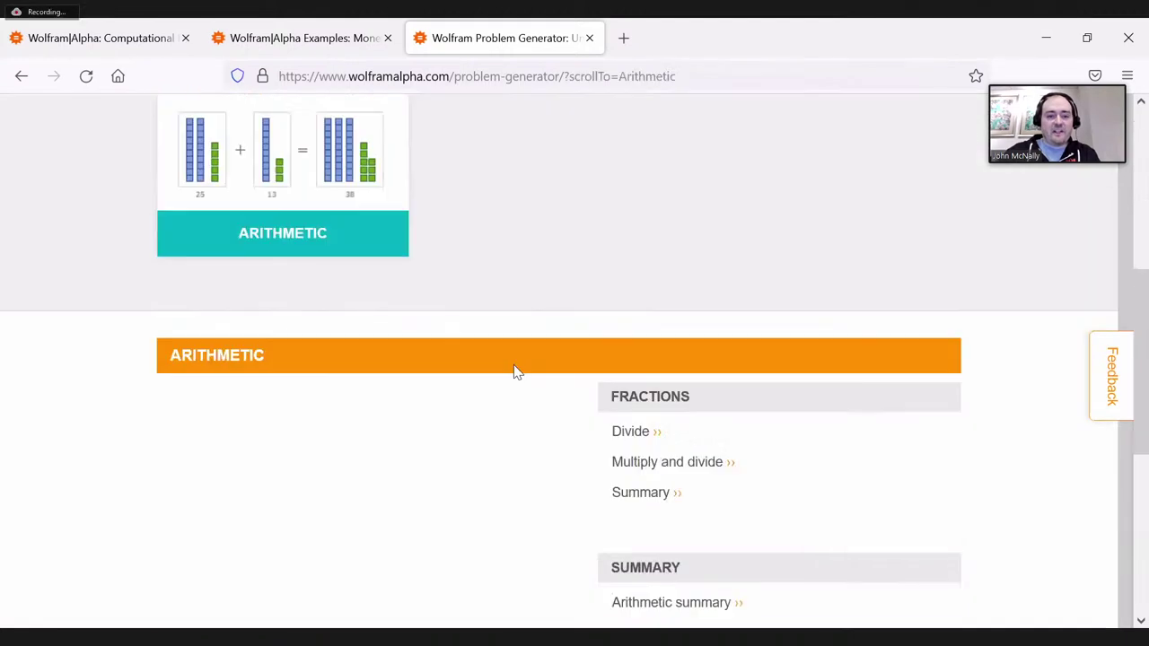
# Open the Multiply and divide fractions practice and answer question 1, 6/5 ÷ 2/5, with 3.
pyautogui.scroll(3, 428, 275)
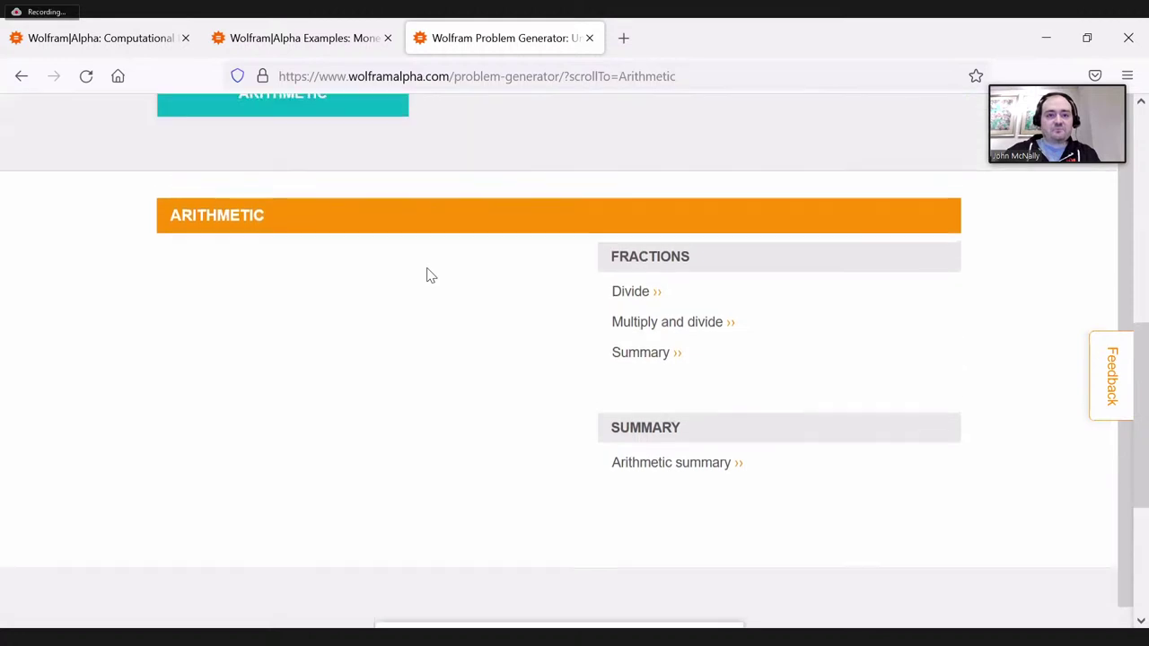
pyautogui.scroll(-3, 590, 387)
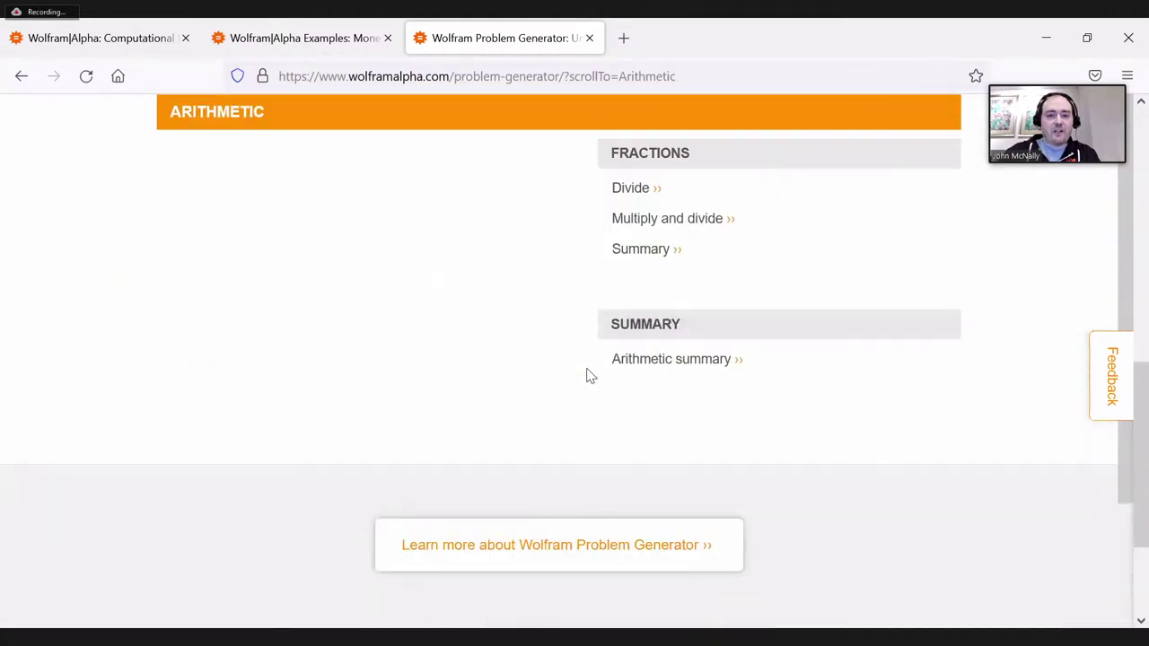
pyautogui.scroll(3, 592, 350)
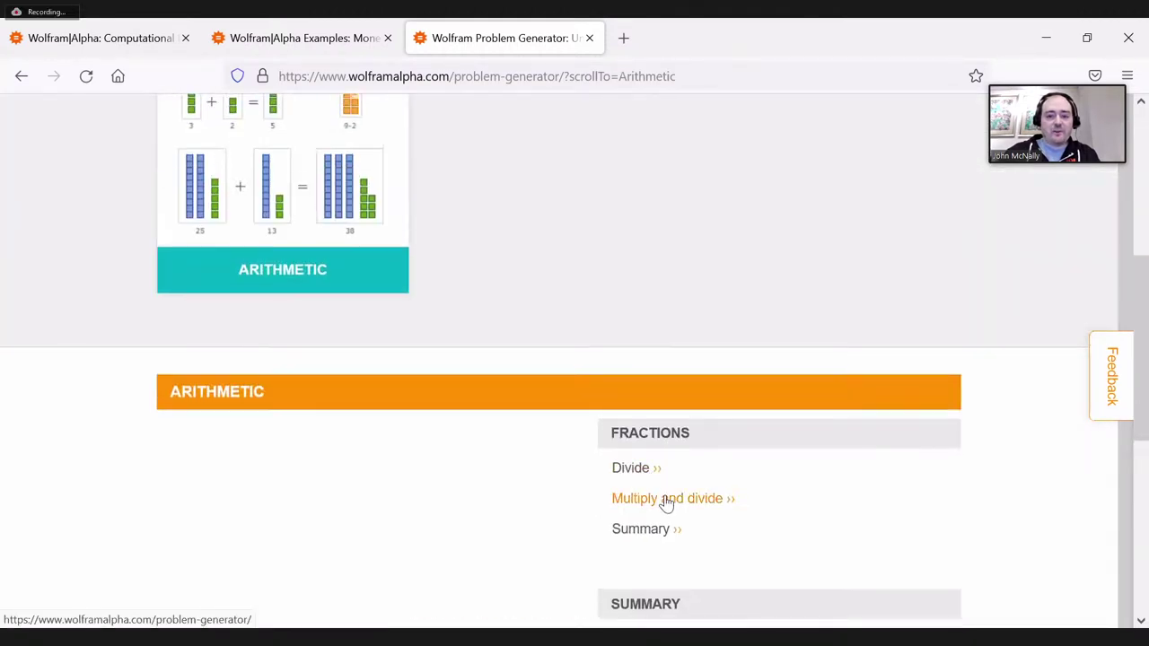
pyautogui.click(647, 492)
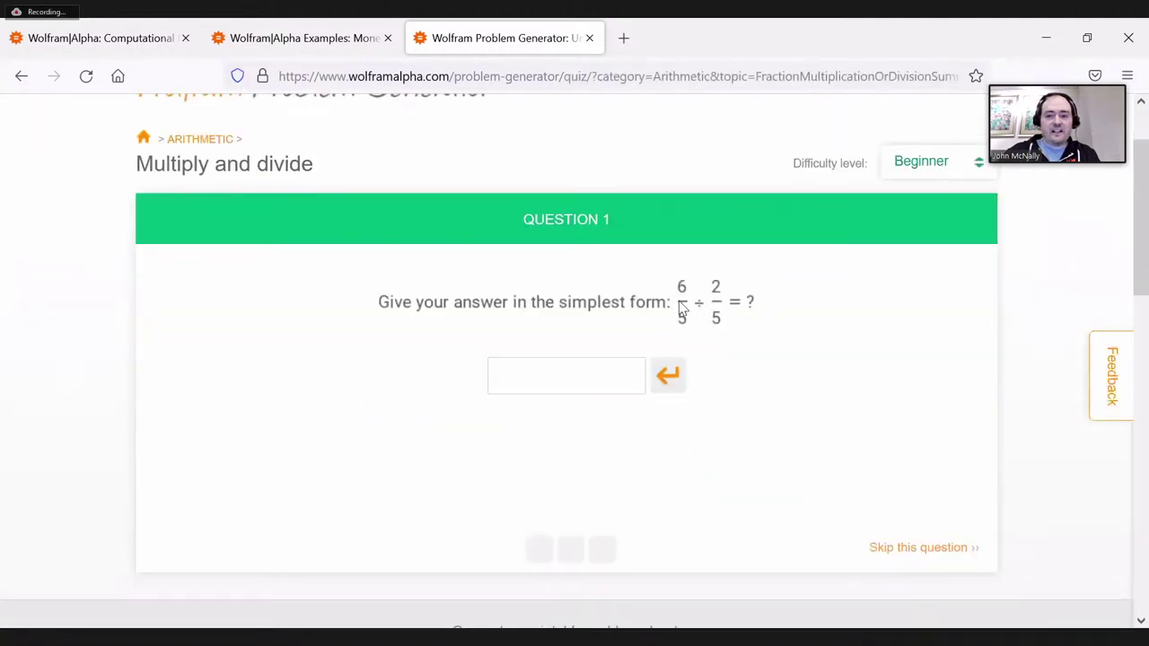
pyautogui.write('3')
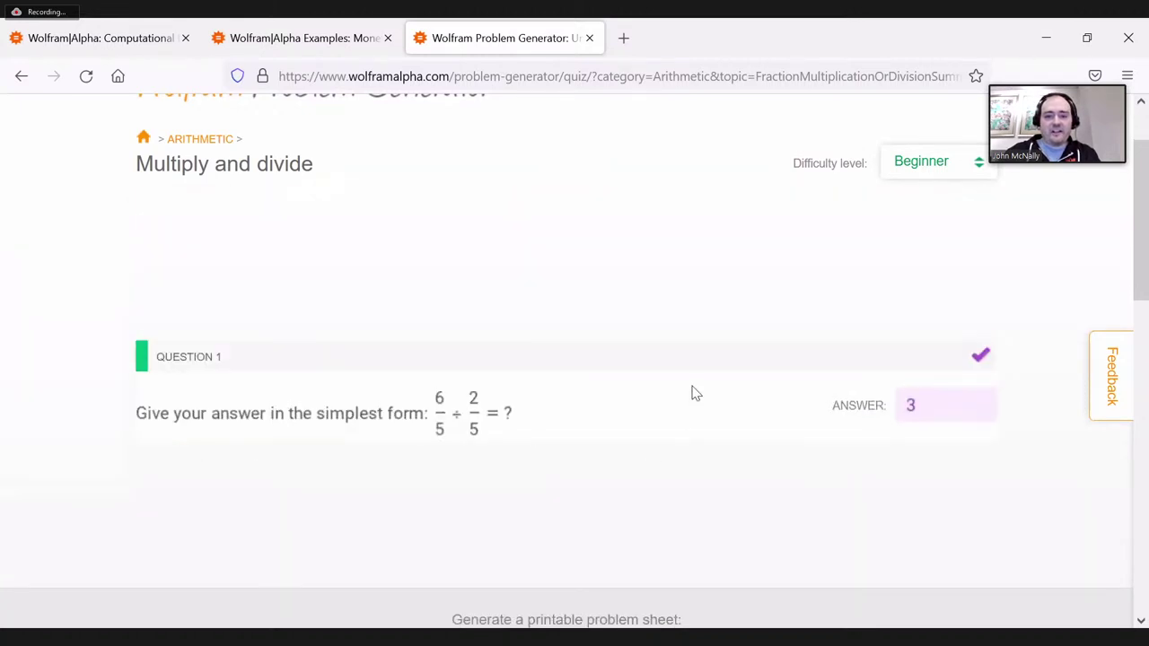
pyautogui.scroll(2, 507, 305)
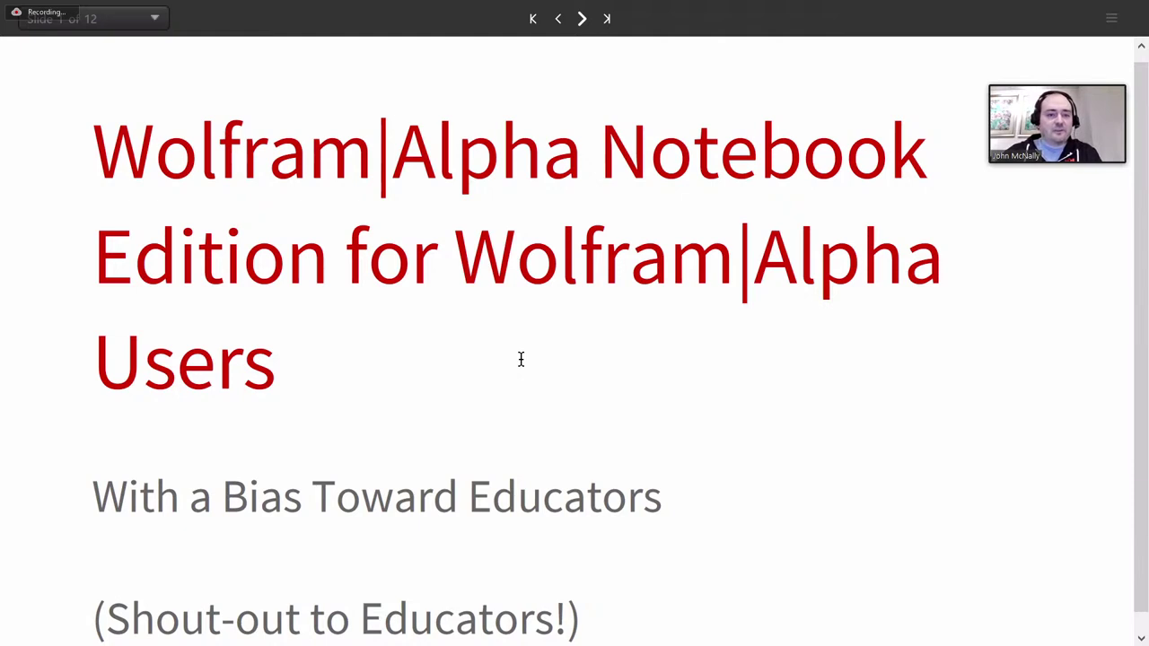
# Switch to the Wolfram|Alpha Notebook Edition presentation and view slide 2 down to its integral example.
pyautogui.scroll(-1, 520, 364)
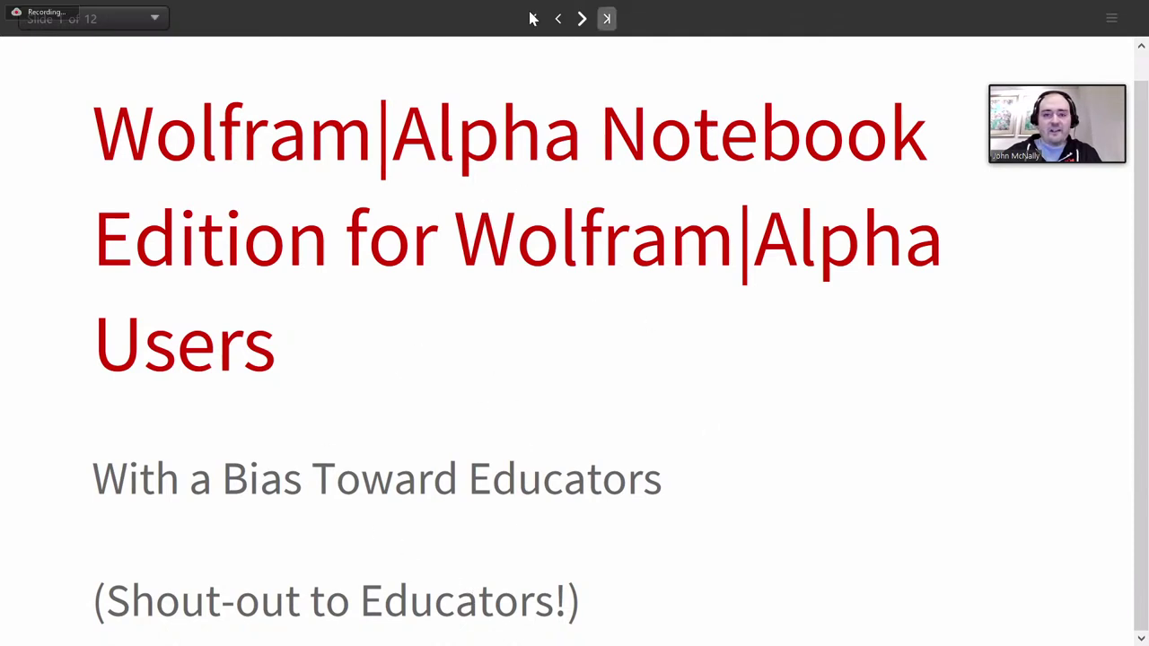
pyautogui.click(582, 19)
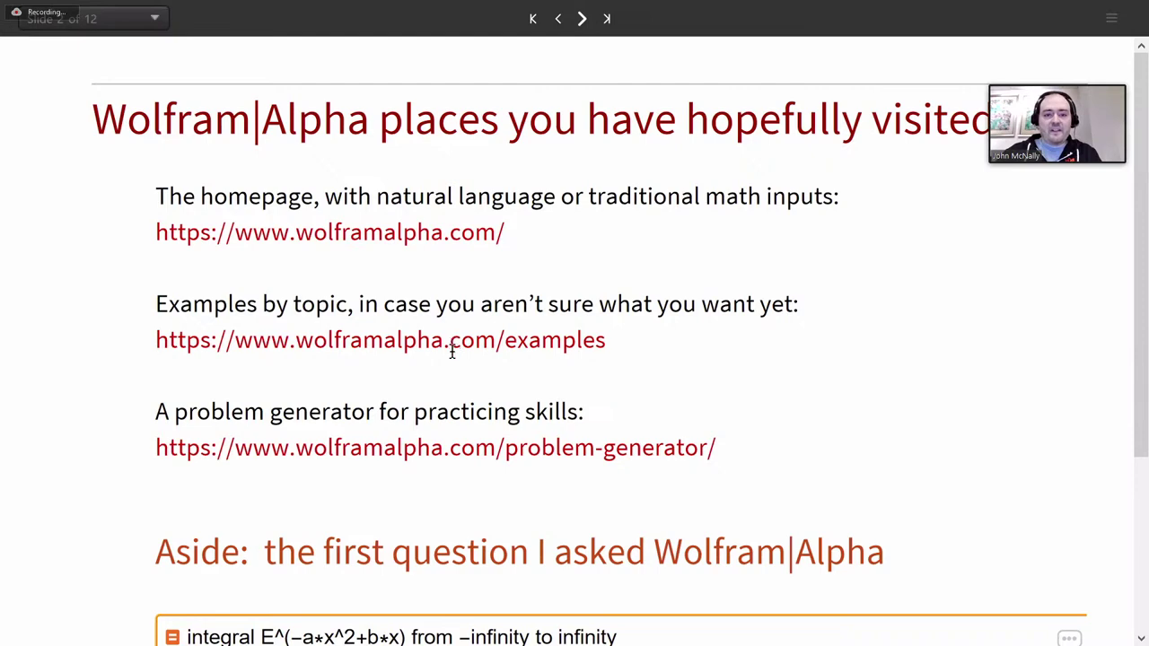
pyautogui.scroll(-3, 499, 293)
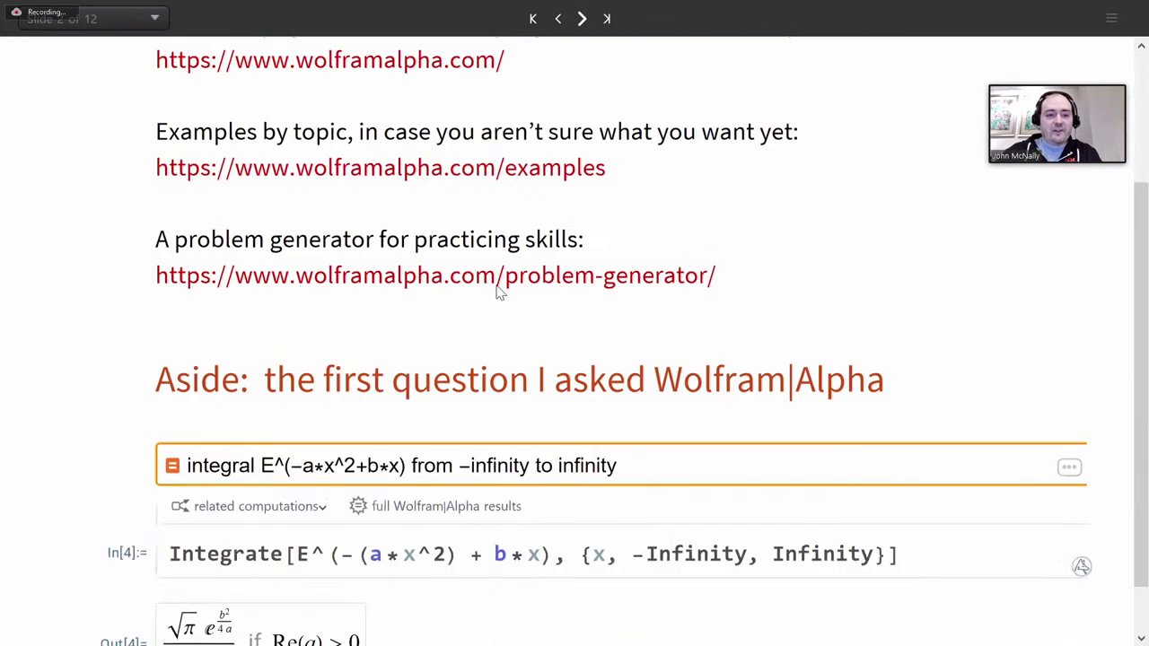
pyautogui.scroll(-1, 166, 305)
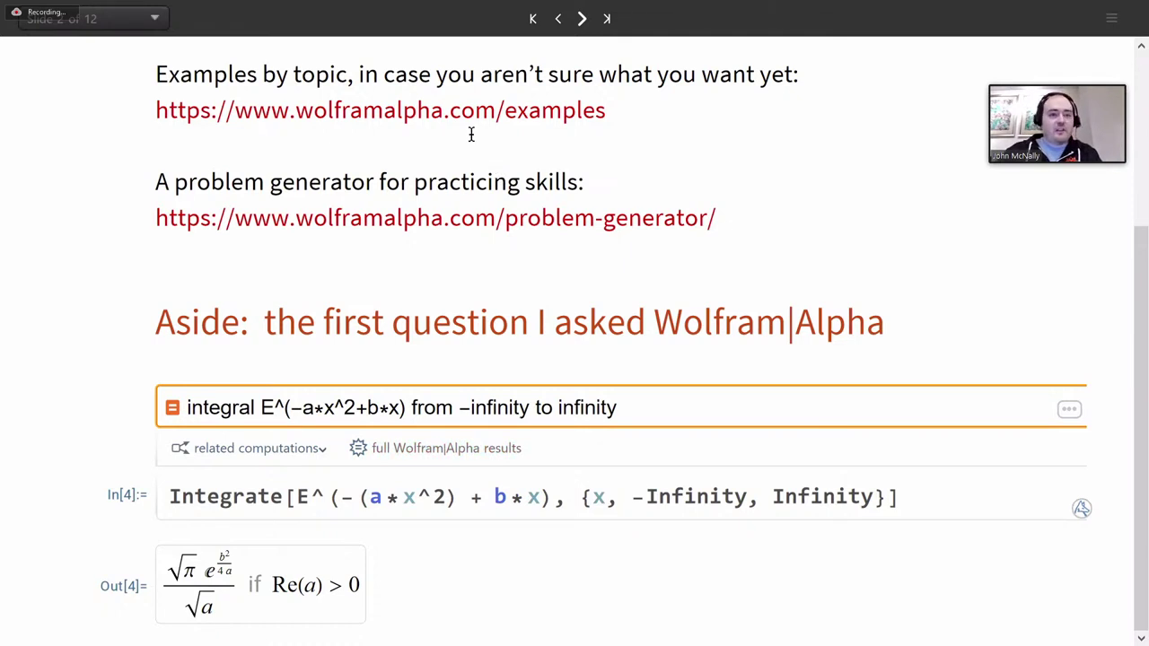
# Advance to slide 3 and compare the mechanical work calculator's natural language input with its full Wolfram|Alpha version.
pyautogui.click(581, 22)
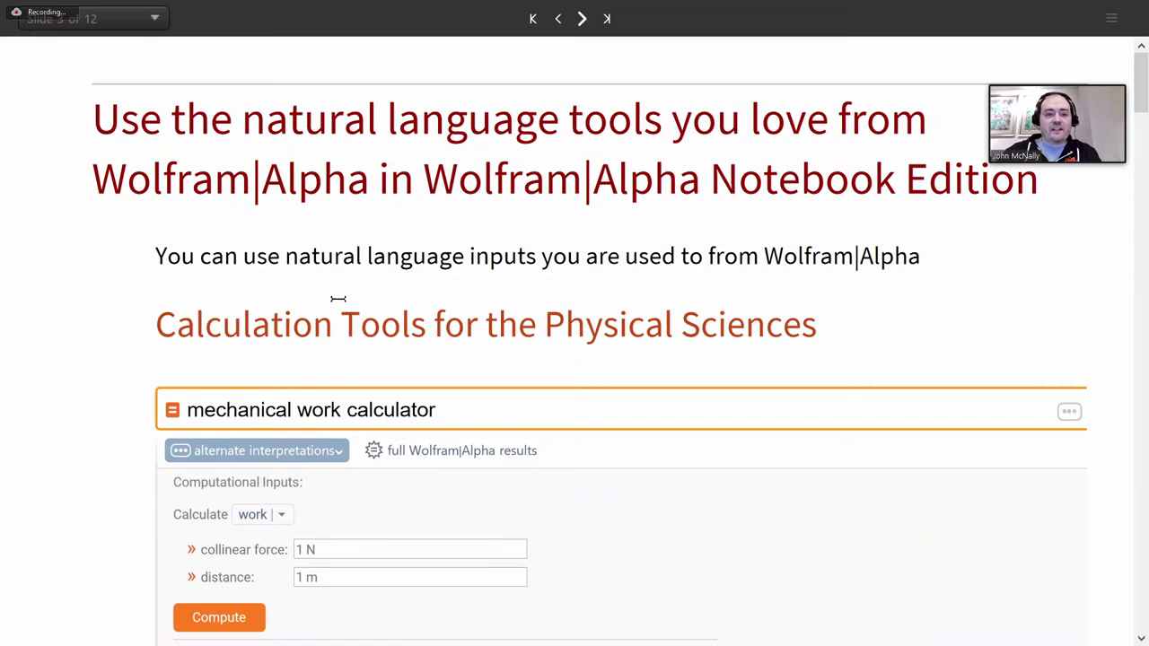
pyautogui.scroll(-3, 337, 299)
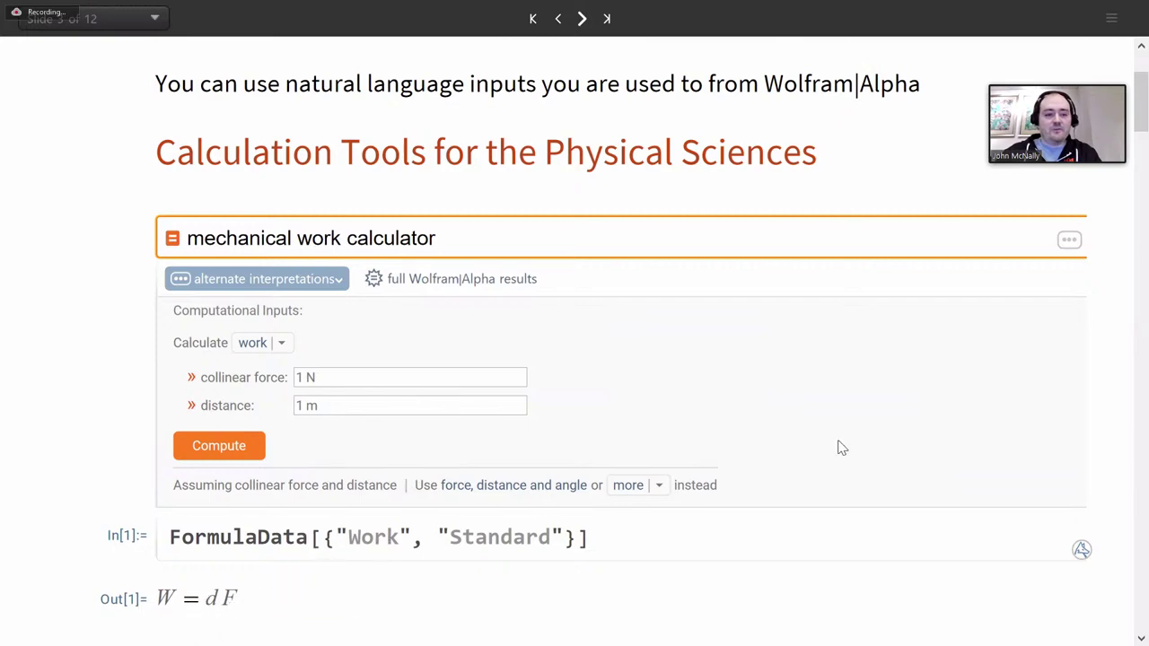
pyautogui.scroll(-4, 841, 448)
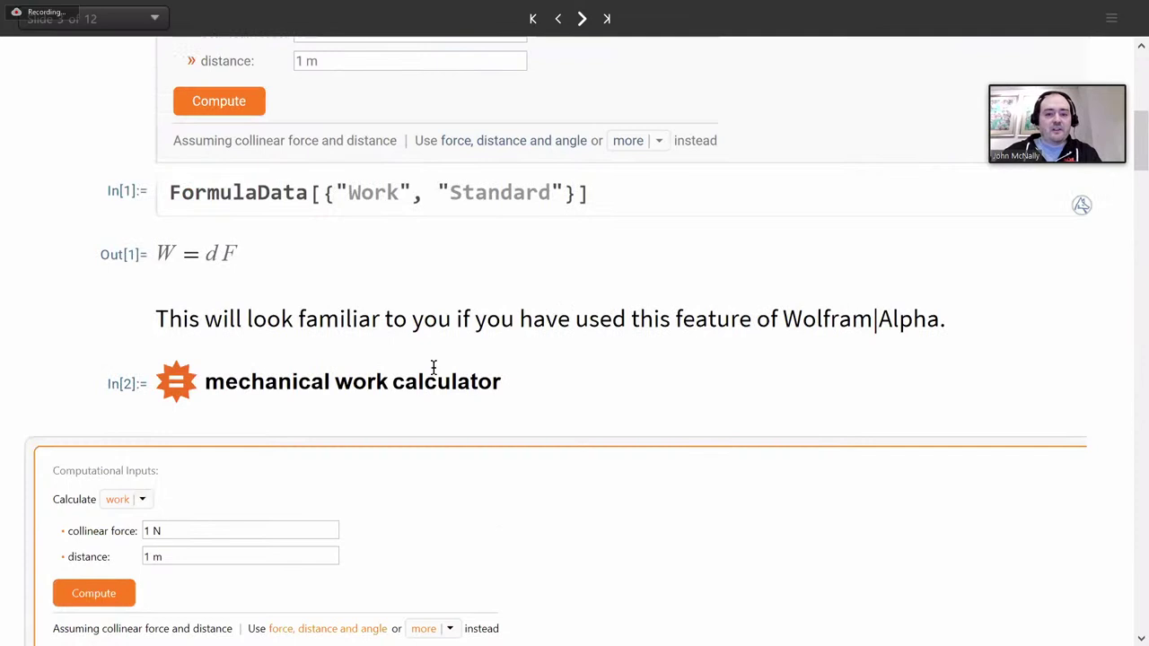
pyautogui.scroll(4, 449, 328)
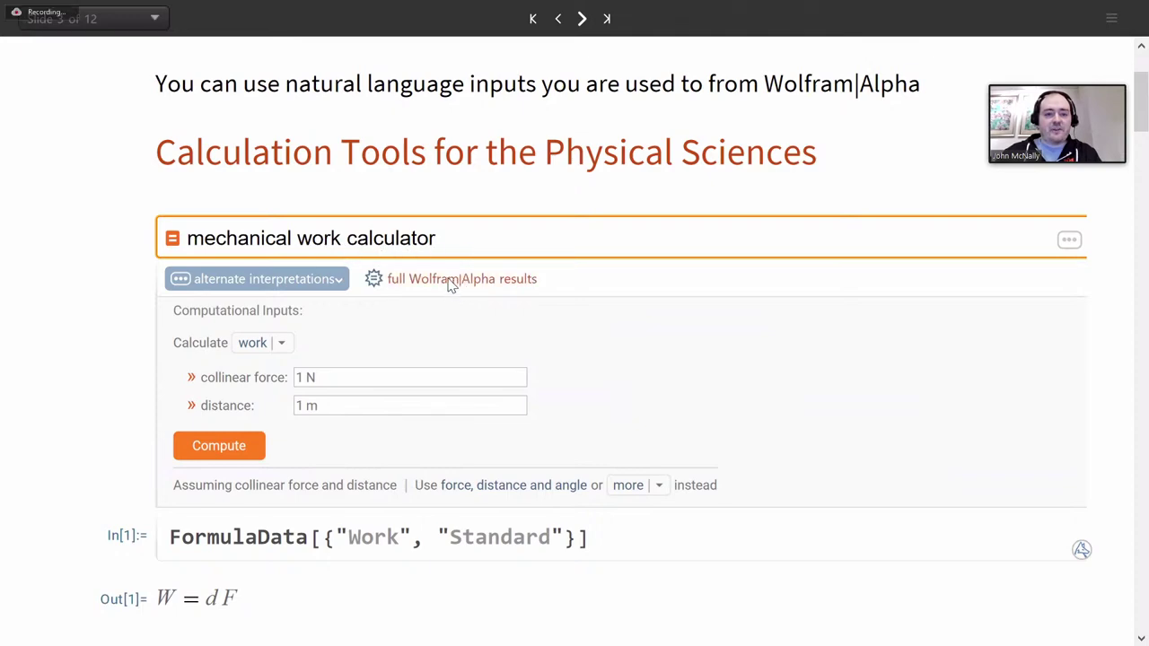
pyautogui.scroll(-5, 547, 398)
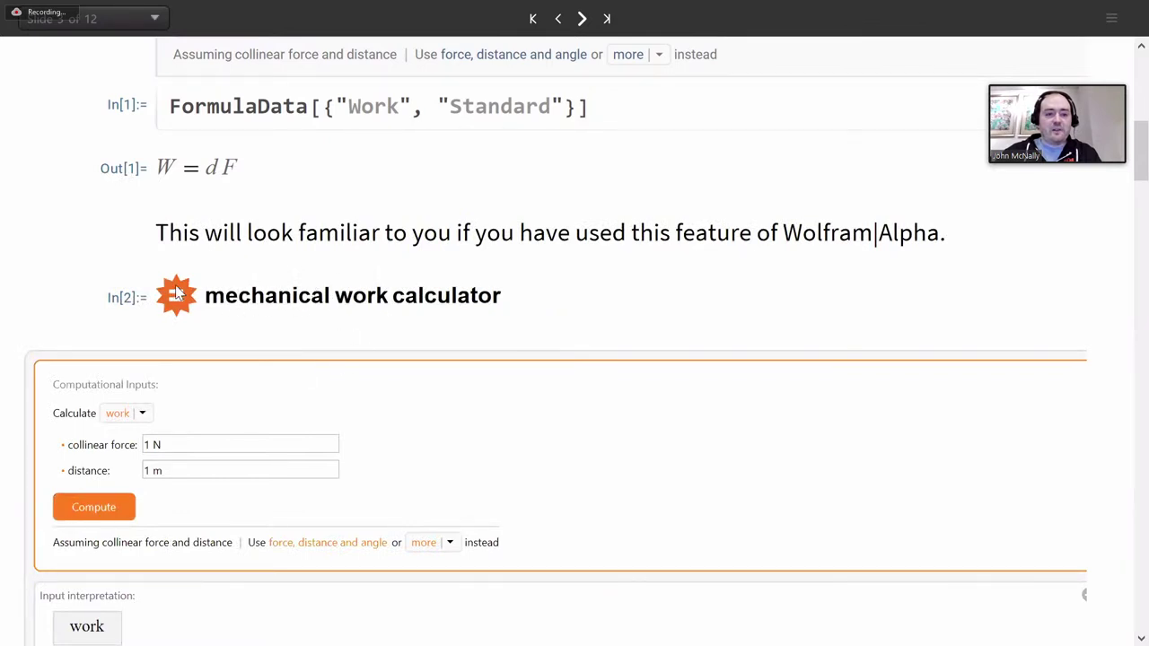
pyautogui.scroll(-10, 334, 350)
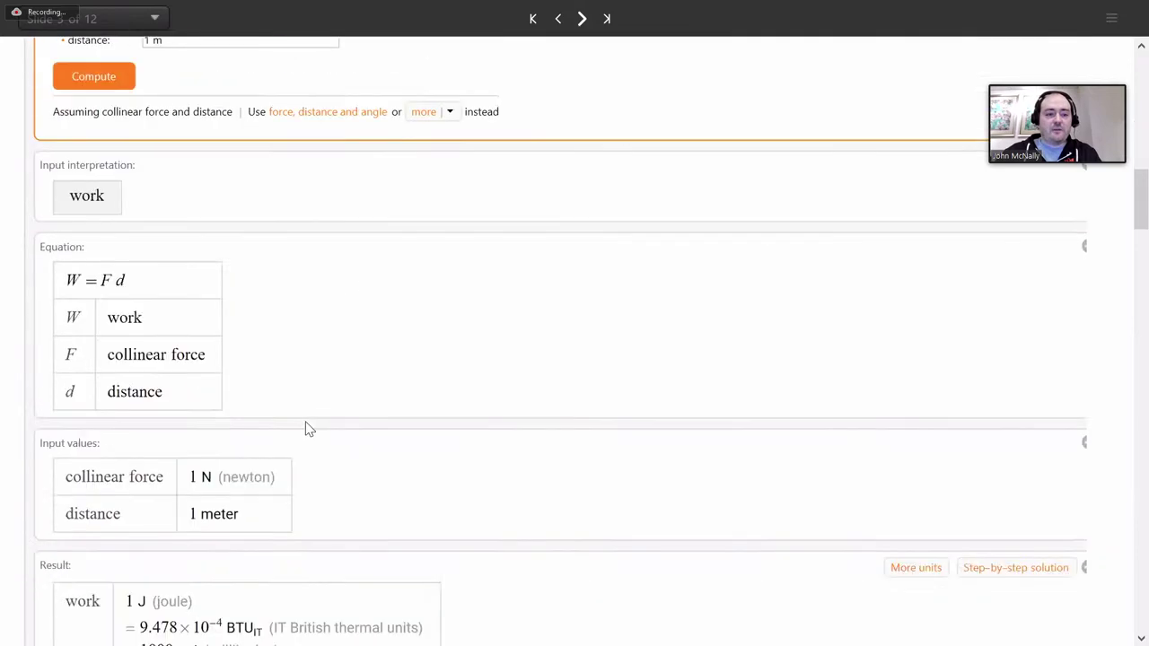
pyautogui.scroll(5, 405, 333)
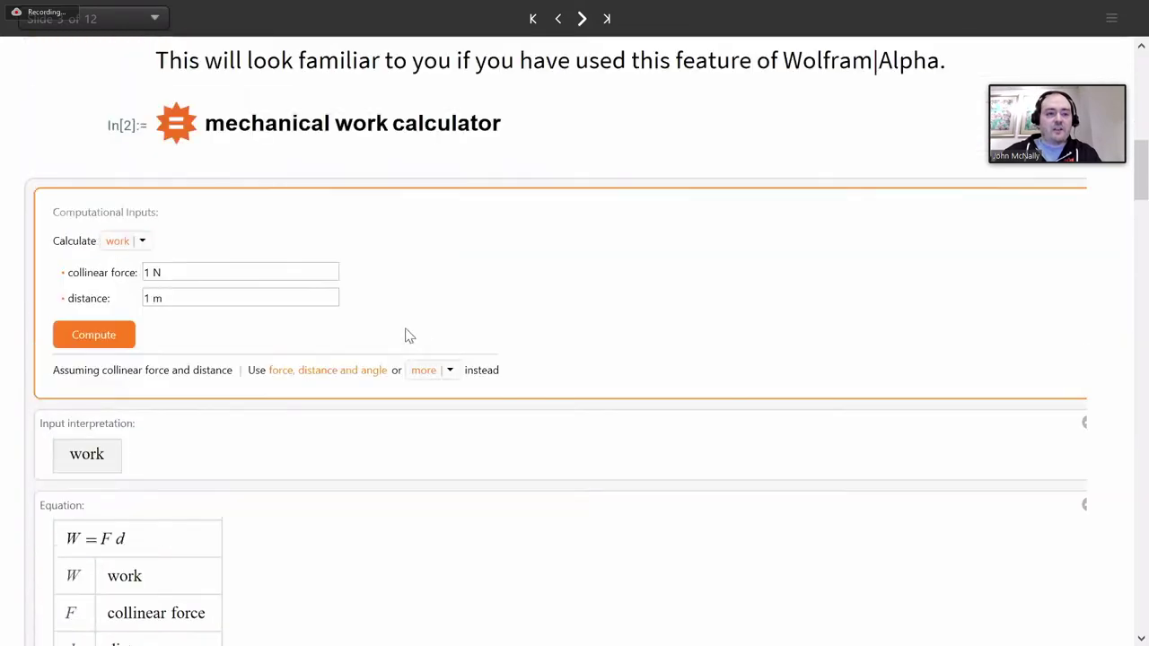
pyautogui.scroll(3, 421, 329)
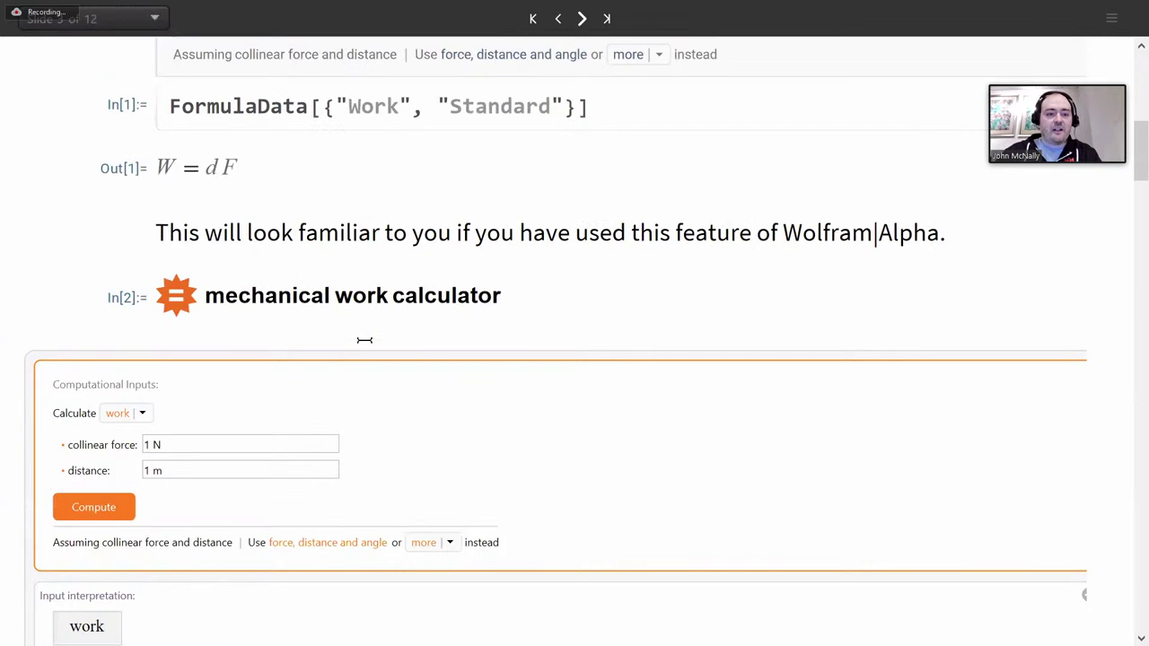
pyautogui.scroll(-2, 352, 233)
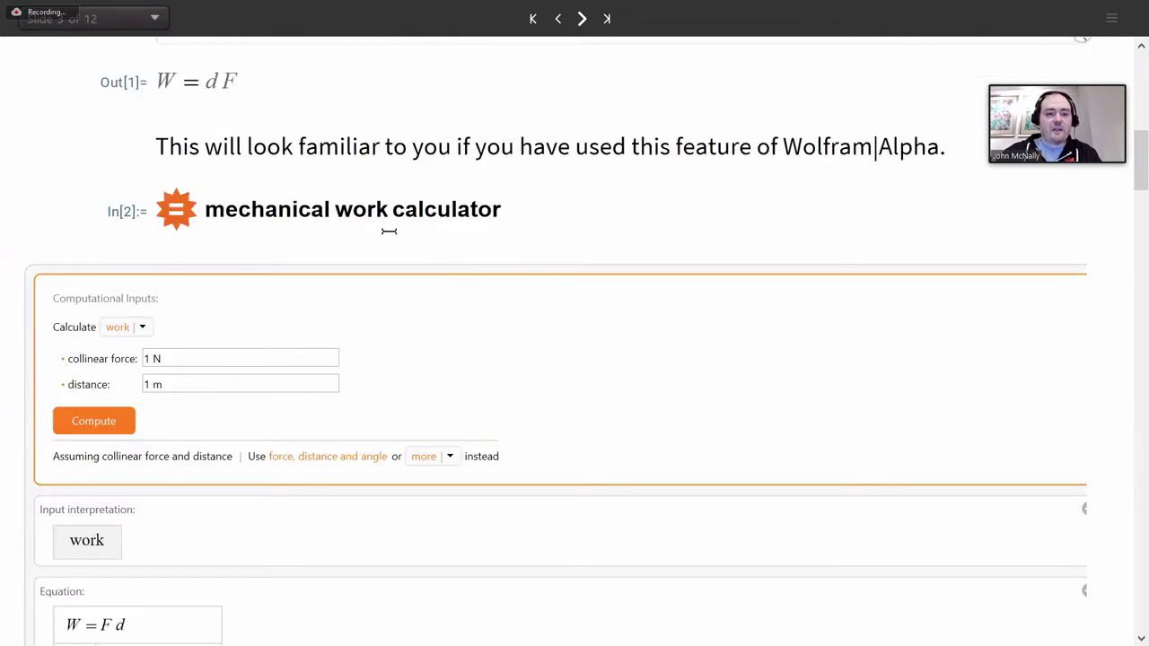
# Examine the mechanical work calculator's full results from the equation to the schematic, and return to its natural language input.
pyautogui.scroll(-10, 298, 462)
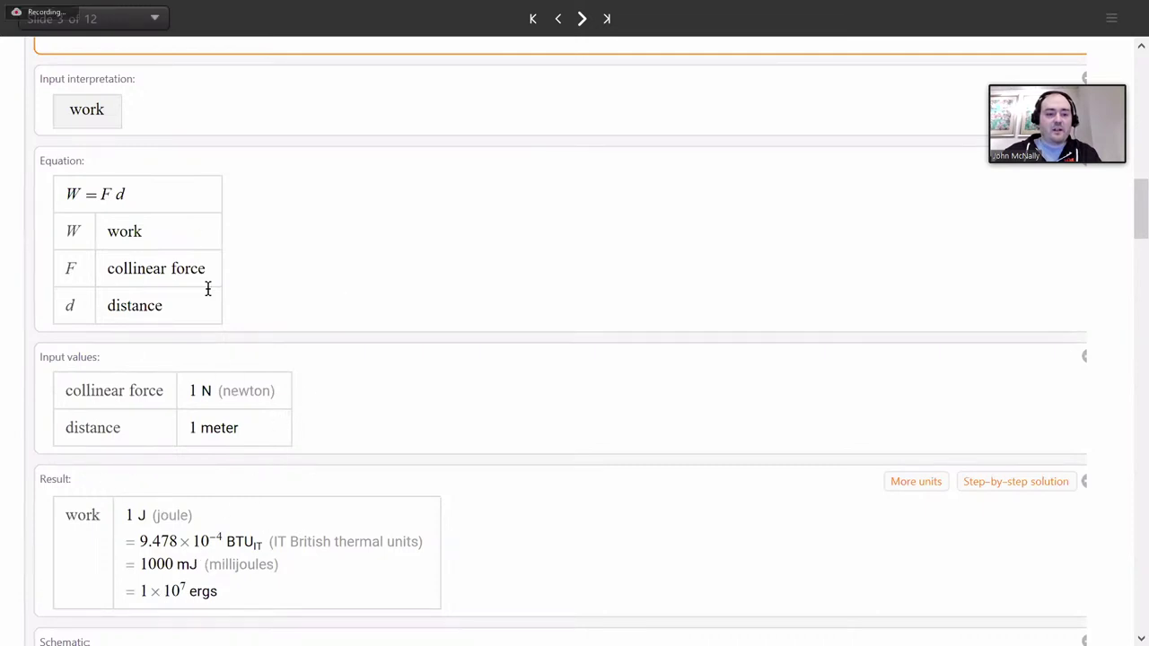
pyautogui.scroll(-8, 259, 418)
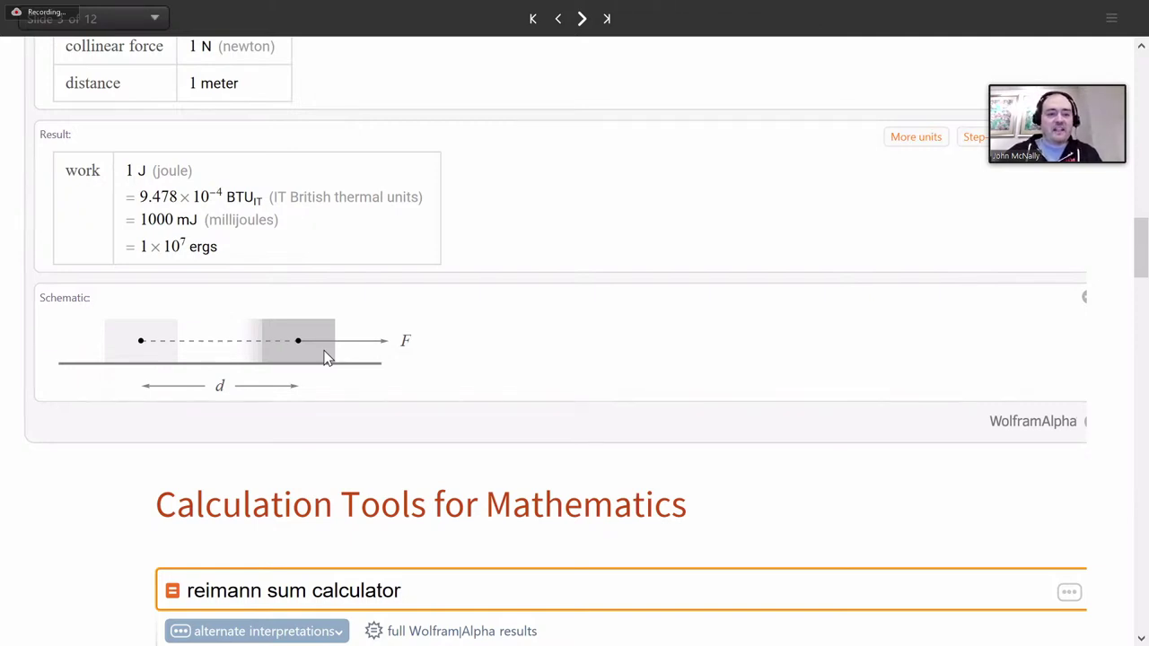
pyautogui.scroll(2, 327, 348)
pyautogui.scroll(10, 326, 344)
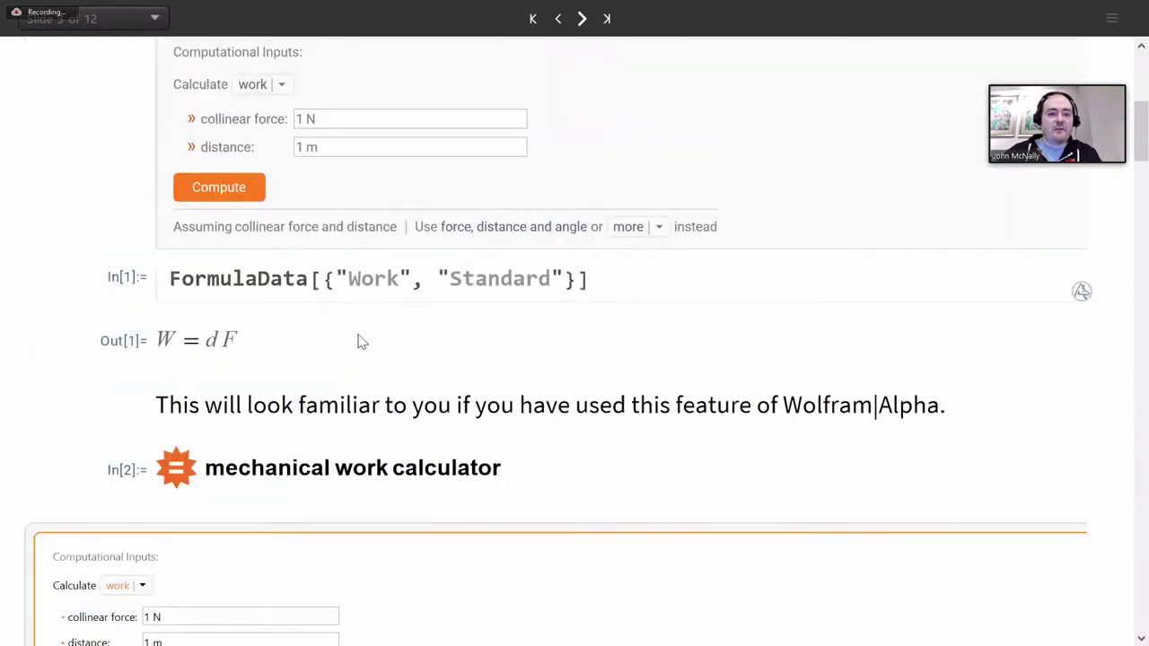
pyautogui.scroll(3, 359, 341)
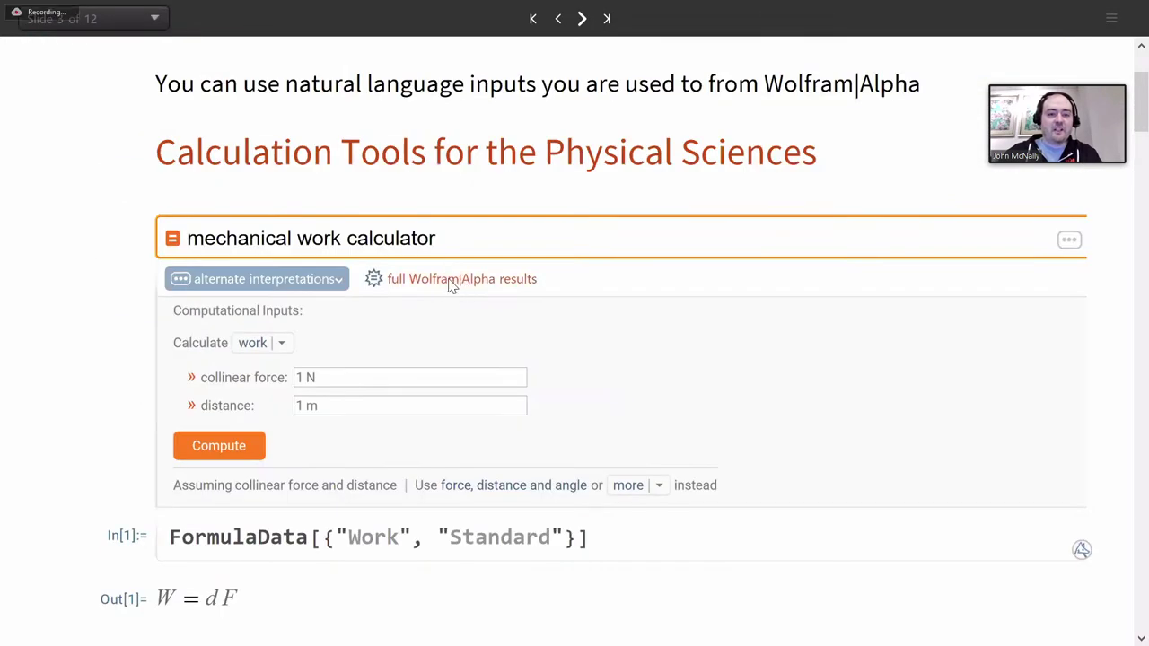
# Go to Calculation Tools for Mathematics and examine the reimann sum calculator's input fields and generated NumericalIntegralApproximation code.
pyautogui.scroll(-10, 418, 372)
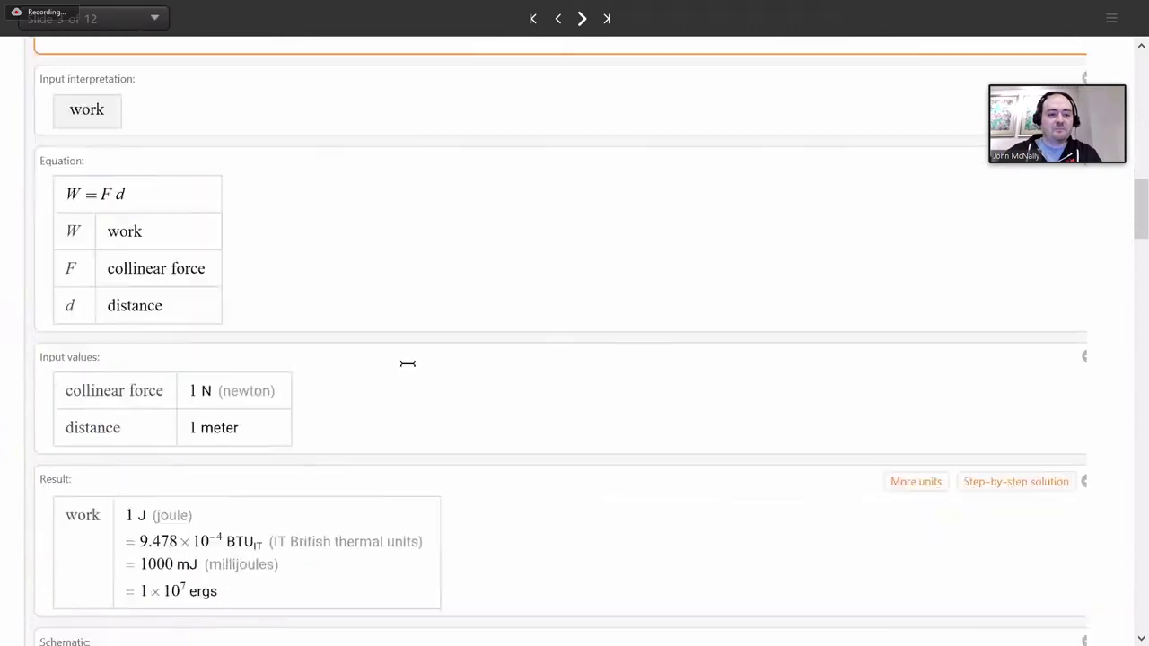
pyautogui.scroll(-10, 407, 362)
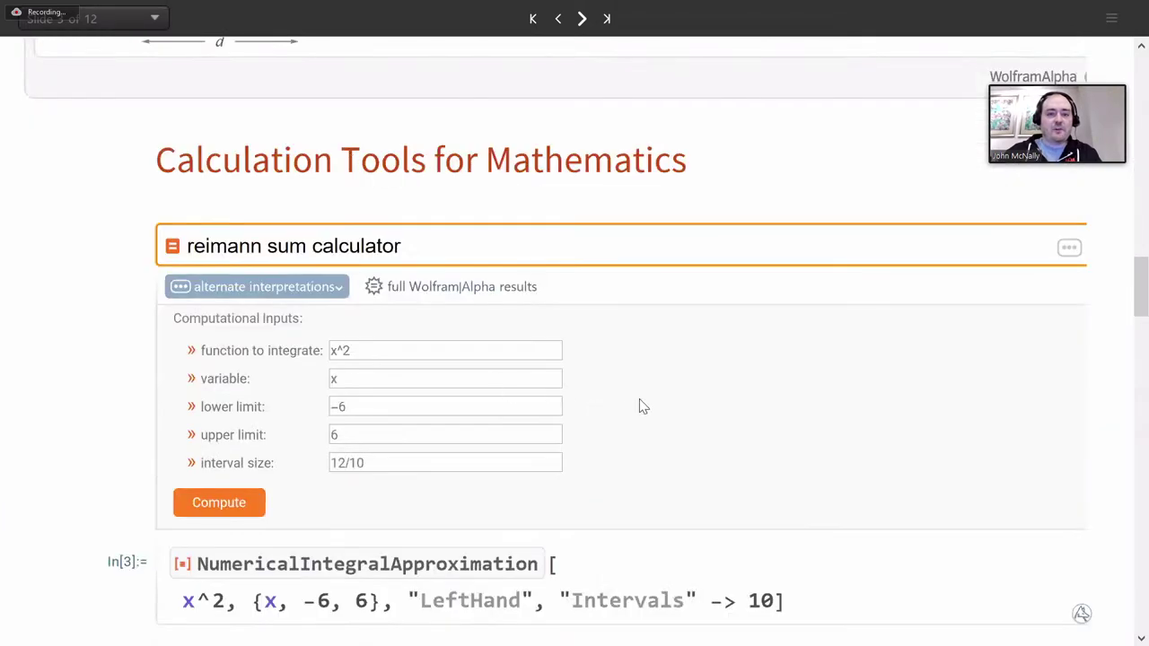
pyautogui.scroll(-1, 505, 177)
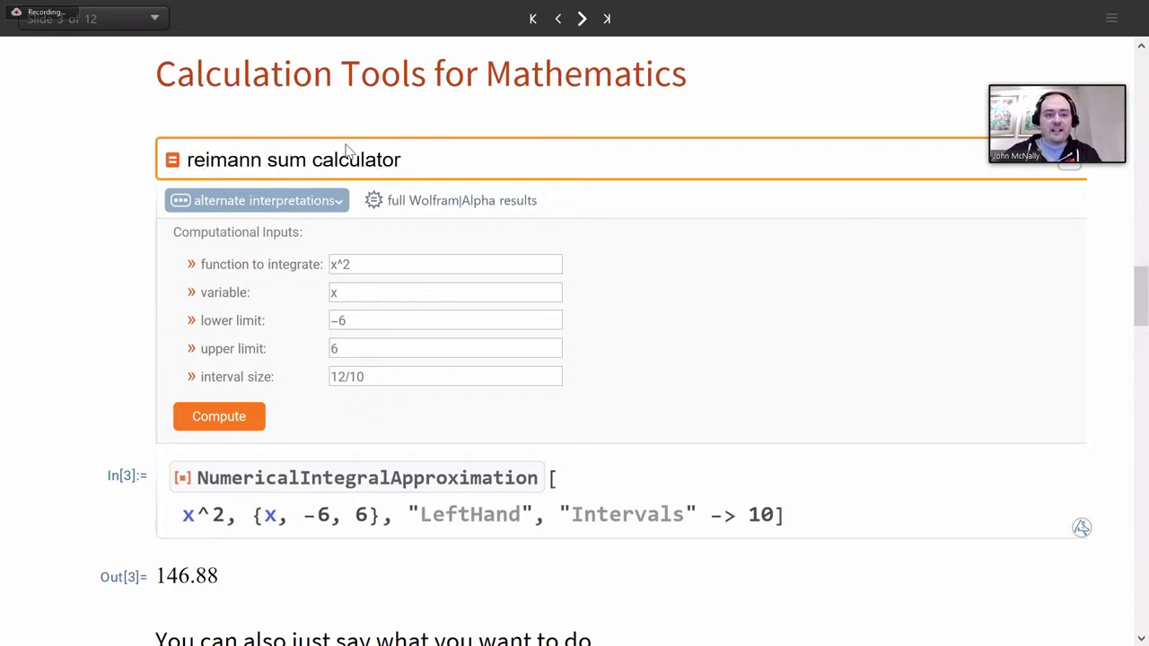
pyautogui.scroll(-1, 323, 337)
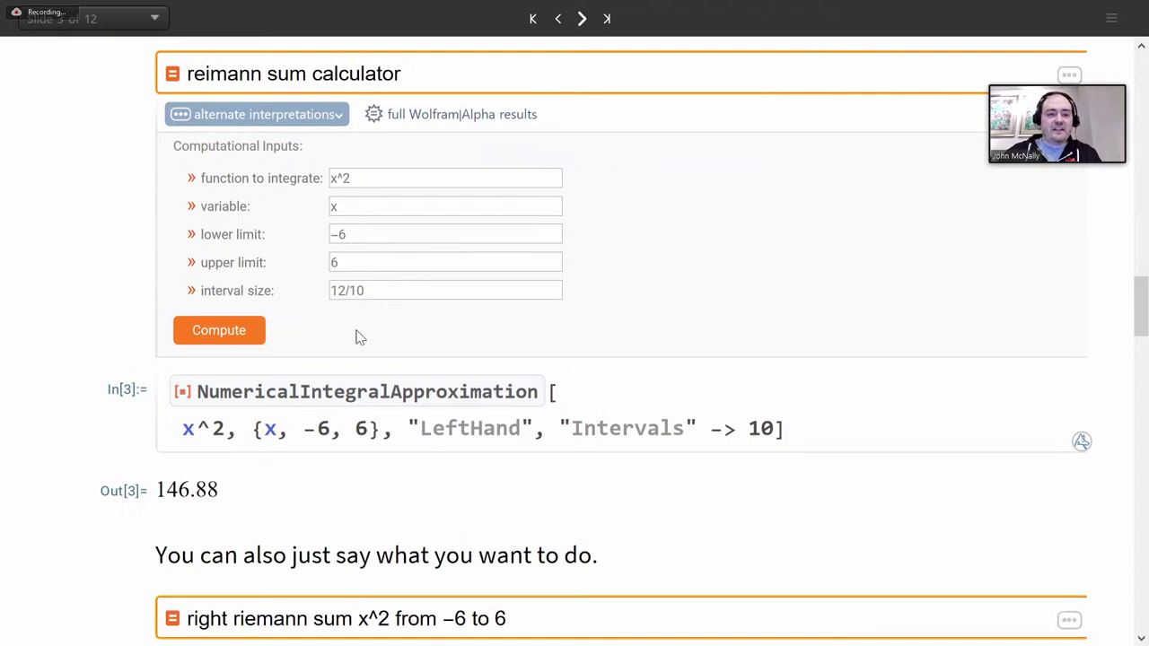
pyautogui.scroll(1, 356, 336)
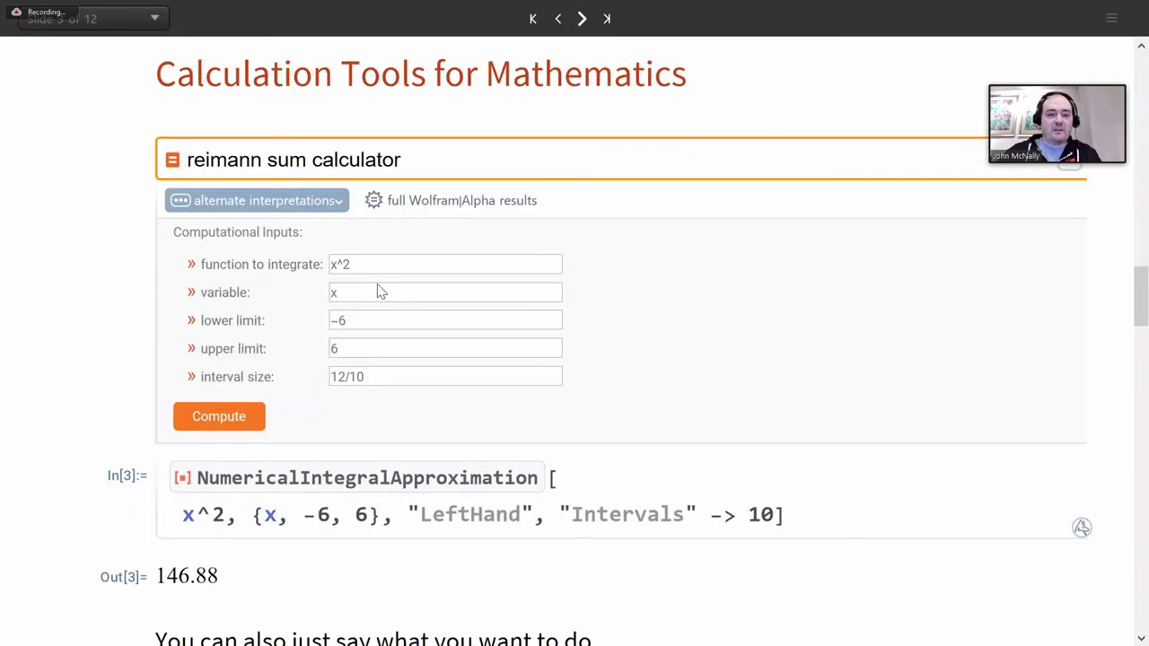
pyautogui.scroll(-3, 371, 347)
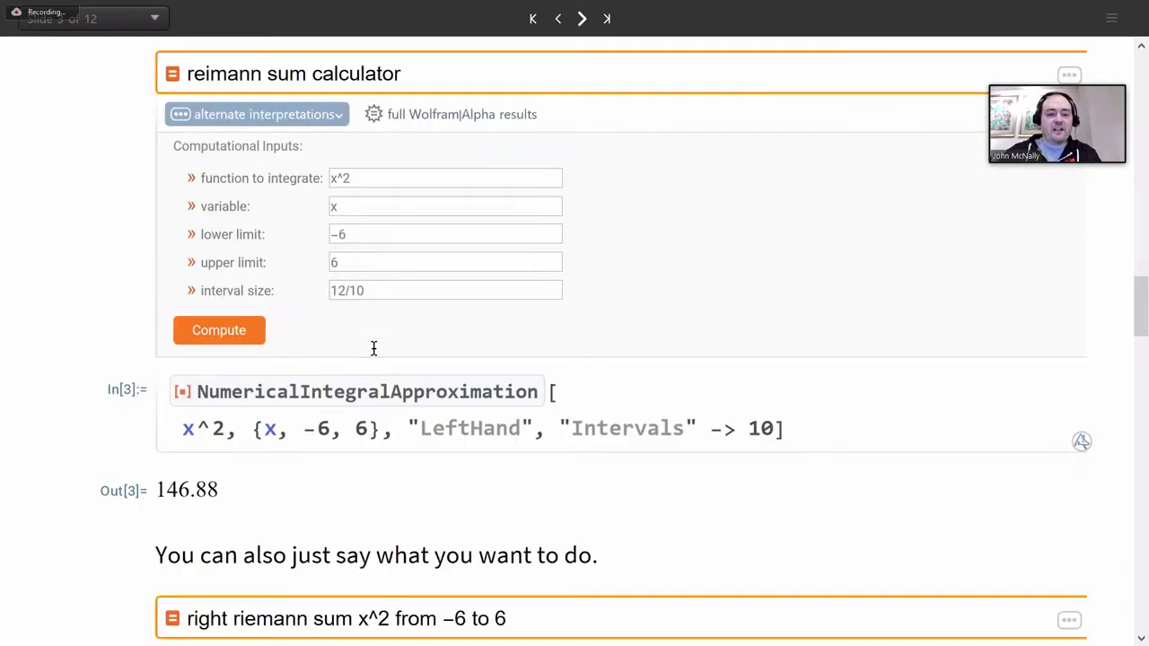
pyautogui.scroll(3, 425, 360)
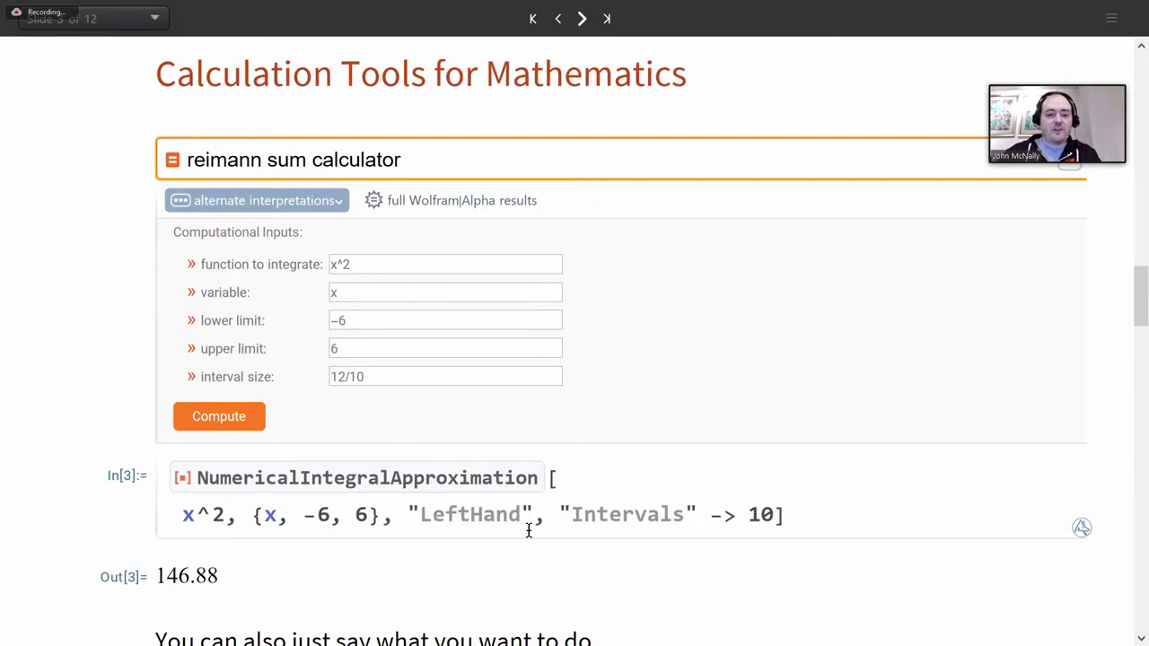
# Compare the reimann sum calculator form with the direct query "right riemann sum x^2 from -6 to 6".
pyautogui.scroll(-4, 485, 436)
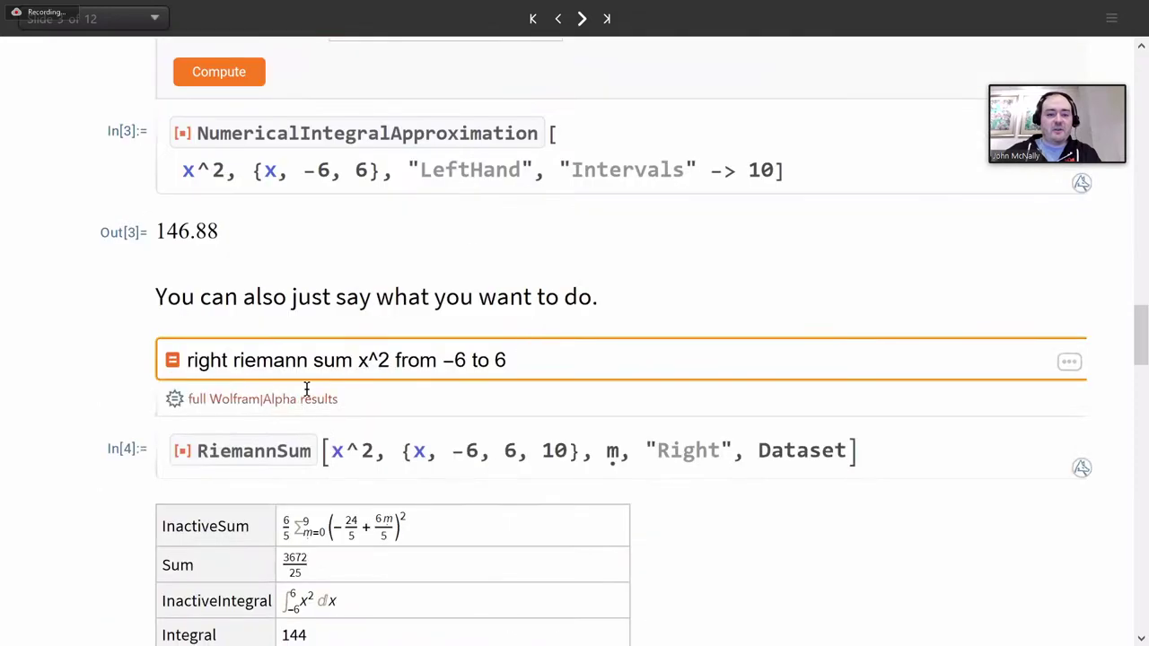
pyautogui.scroll(-1, 359, 341)
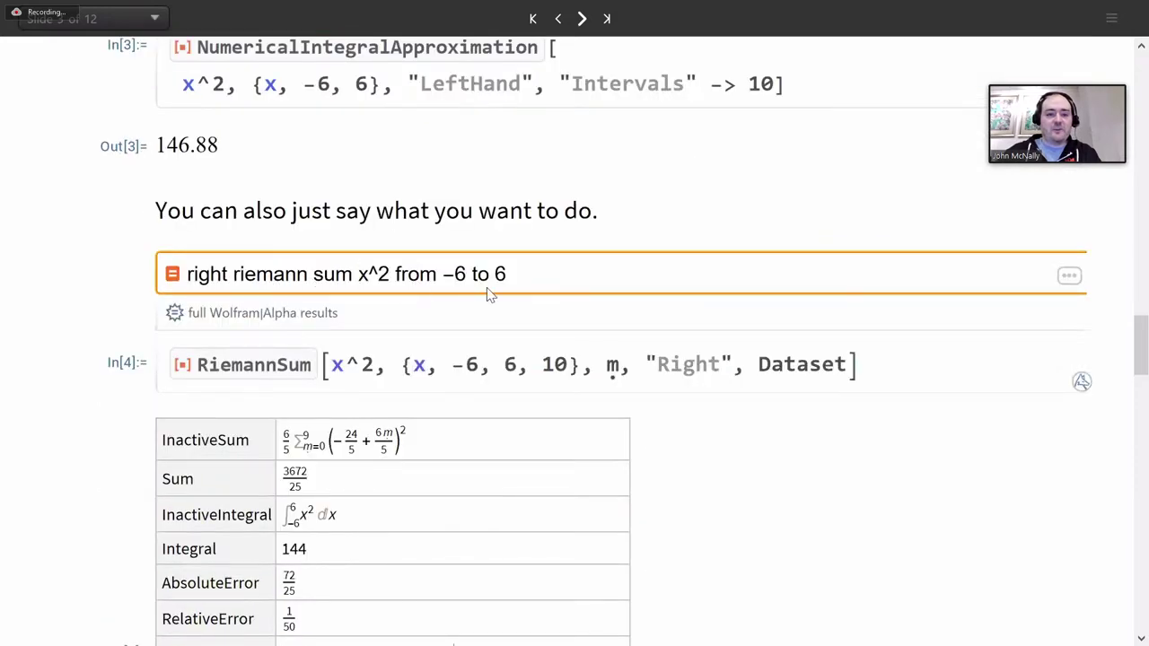
pyautogui.scroll(5, 489, 294)
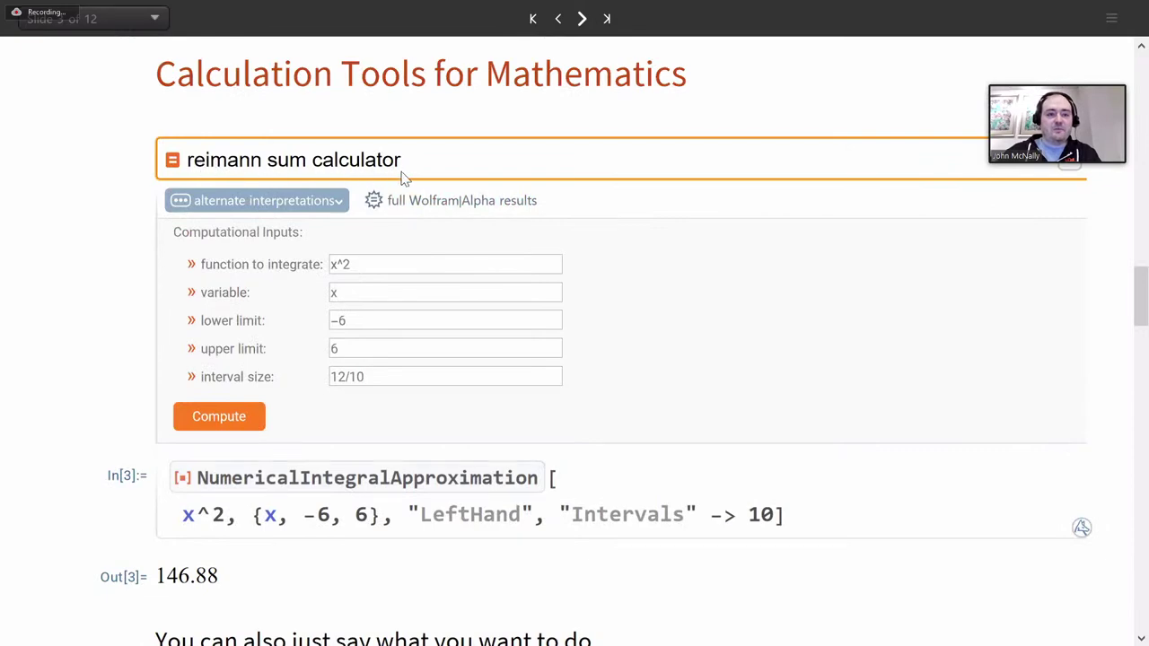
pyautogui.scroll(-1, 383, 162)
pyautogui.scroll(1, 363, 179)
pyautogui.scroll(-1, 339, 283)
pyautogui.scroll(-2, 339, 283)
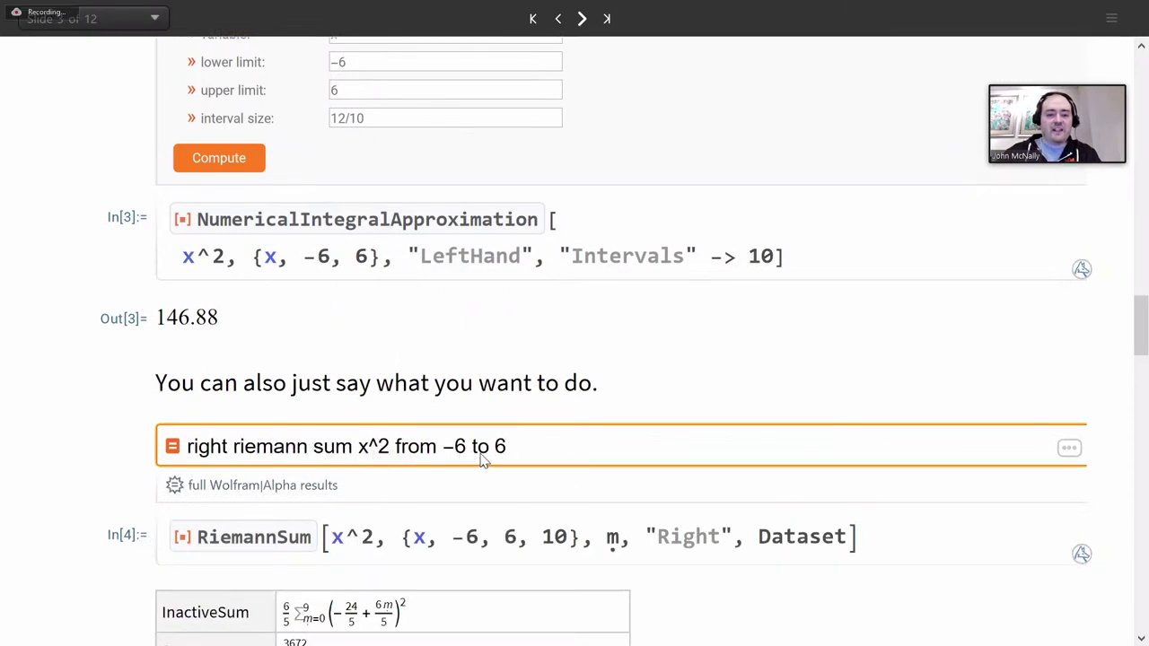
# Examine the results table and plot of the right Riemann sum of x^2 from -6 to 6 against its query.
pyautogui.scroll(-4, 500, 459)
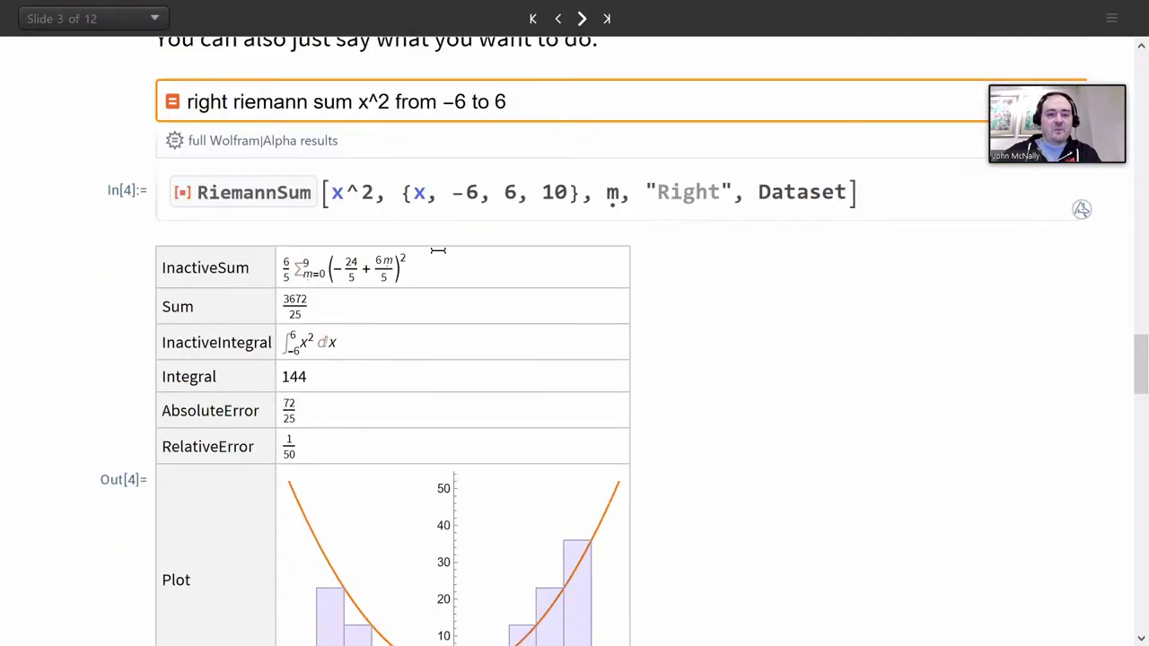
pyautogui.scroll(-2, 431, 260)
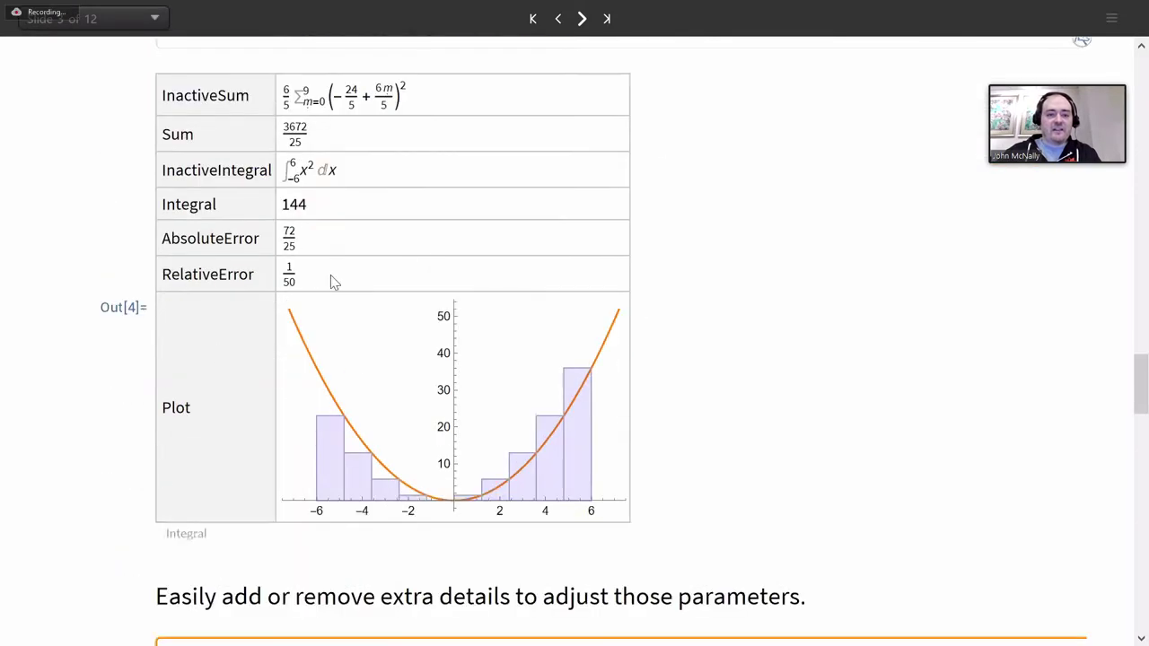
pyautogui.scroll(1, 341, 260)
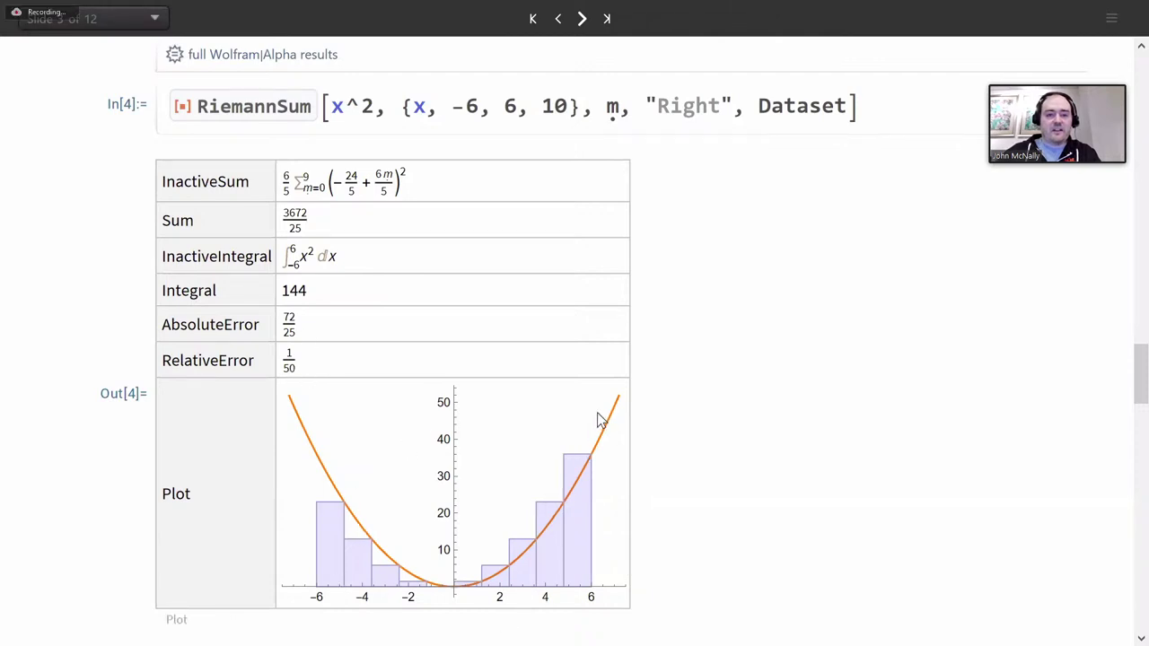
pyautogui.scroll(5, 600, 415)
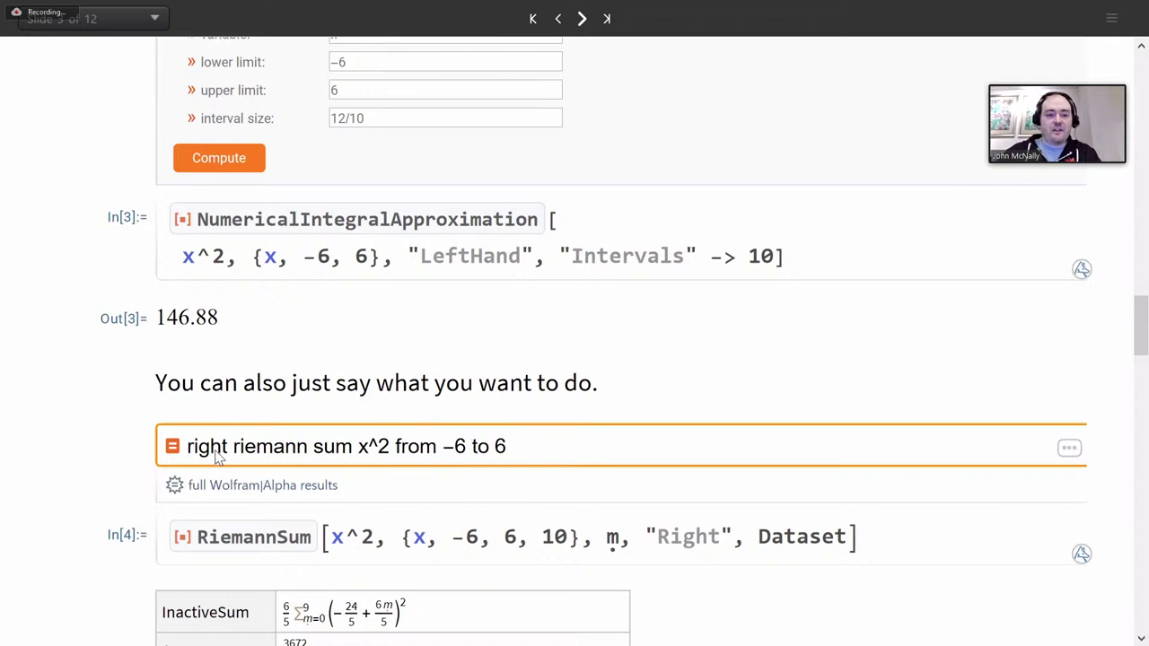
pyautogui.scroll(-4, 673, 439)
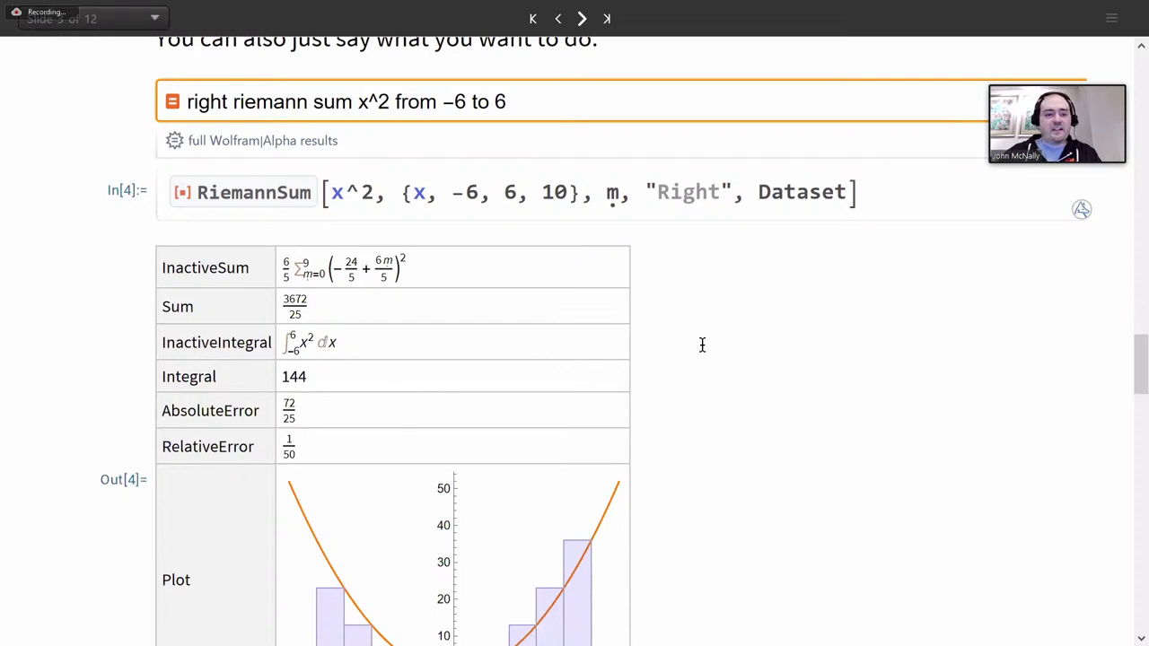
pyautogui.scroll(2, 206, 144)
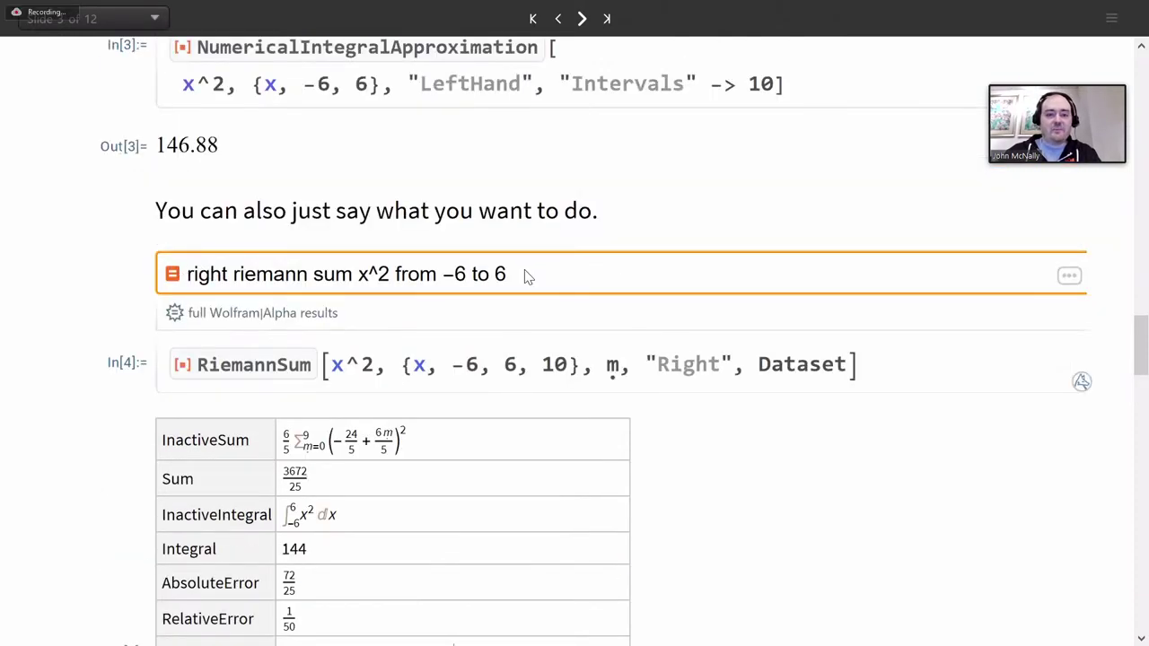
# Compare the "with 20 intervals" right Riemann sum query with the preceding version that omits the interval count.
pyautogui.scroll(-3, 528, 274)
pyautogui.scroll(-5, 603, 345)
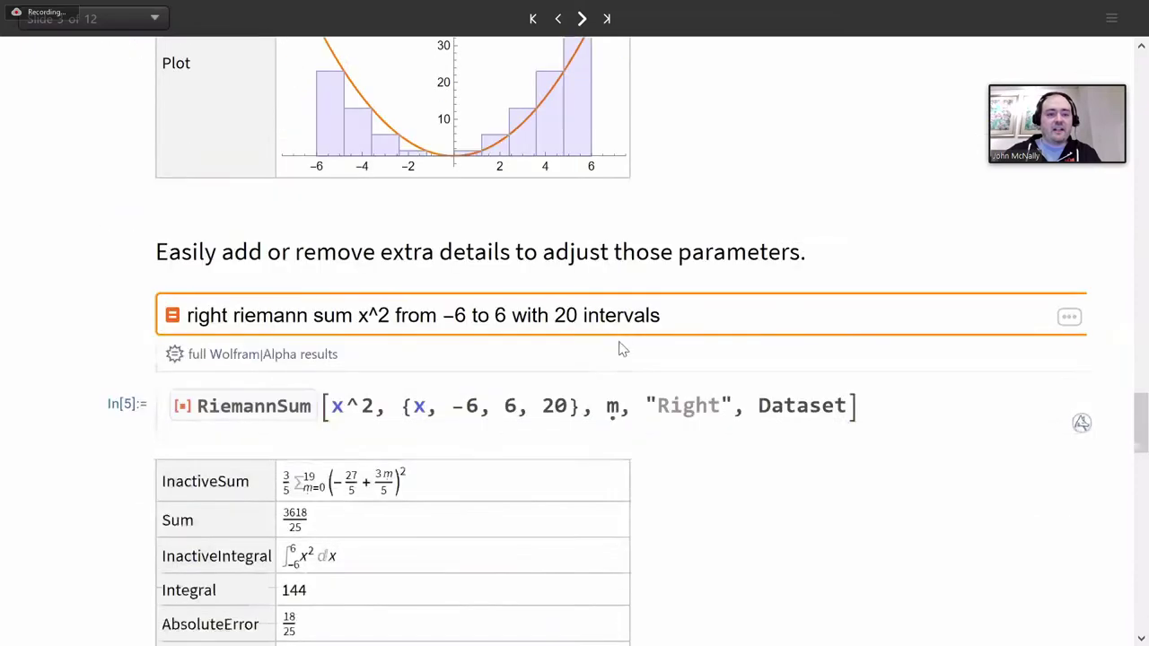
pyautogui.scroll(-1, 565, 287)
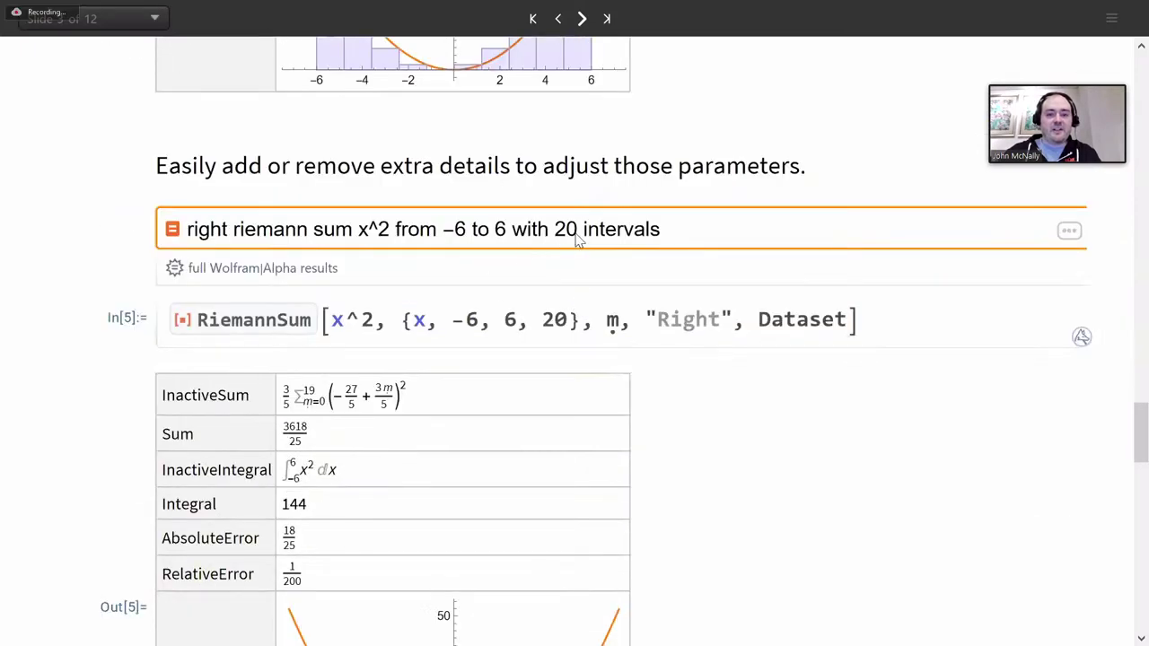
pyautogui.scroll(8, 574, 239)
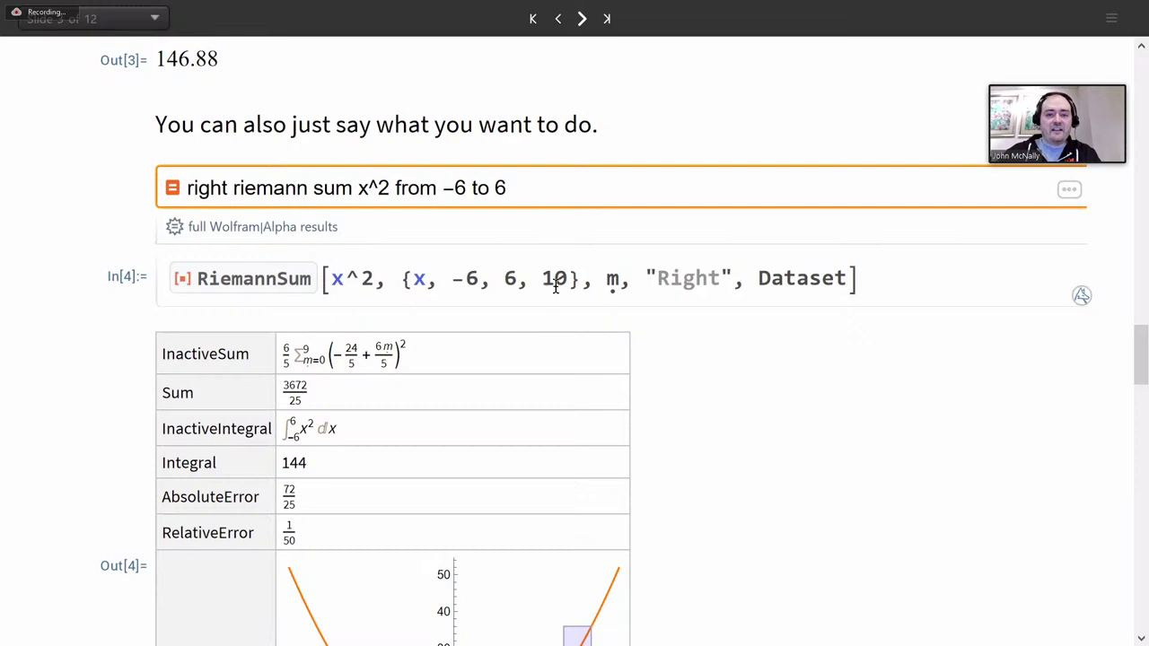
pyautogui.scroll(-3, 565, 280)
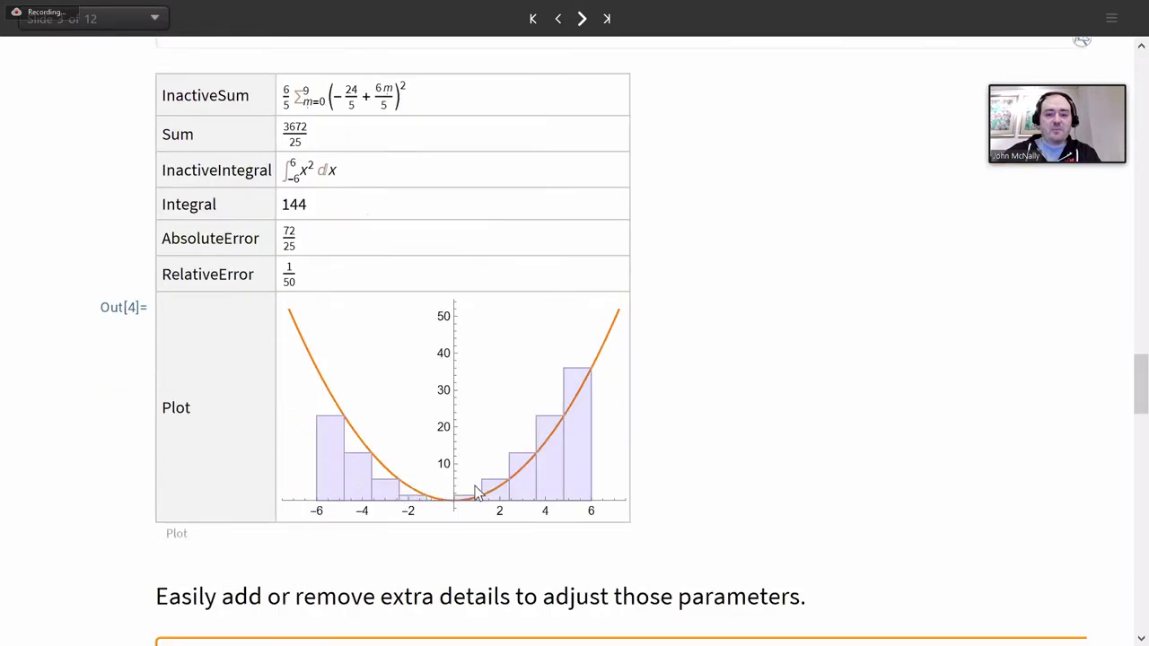
pyautogui.scroll(3, 680, 344)
pyautogui.scroll(-7, 672, 351)
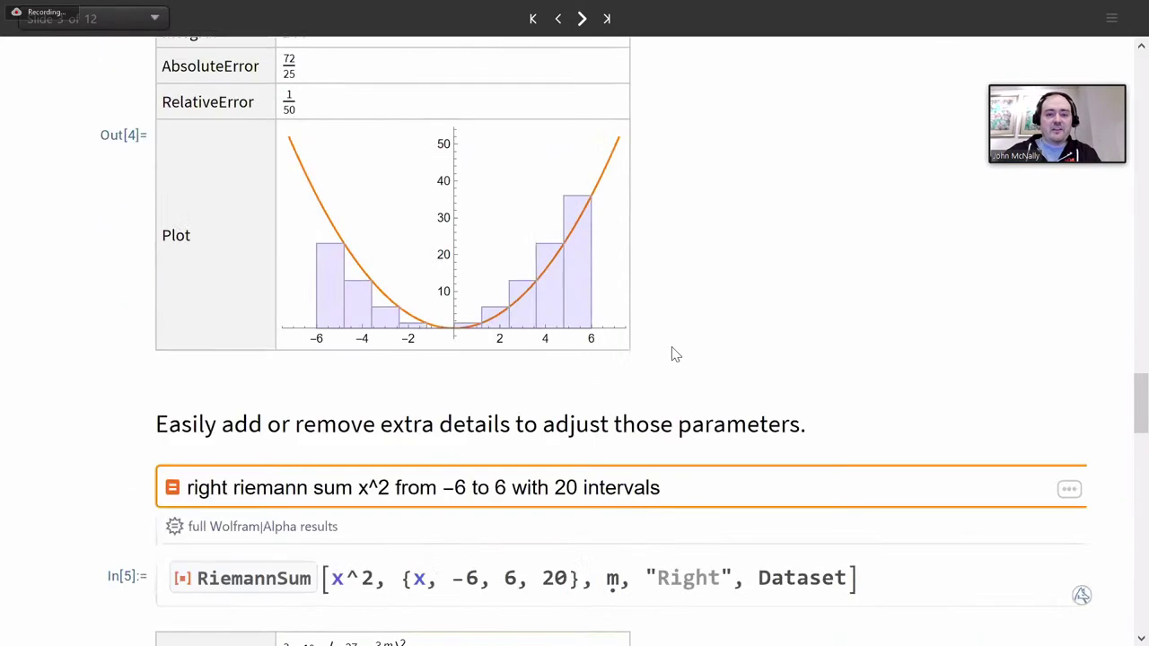
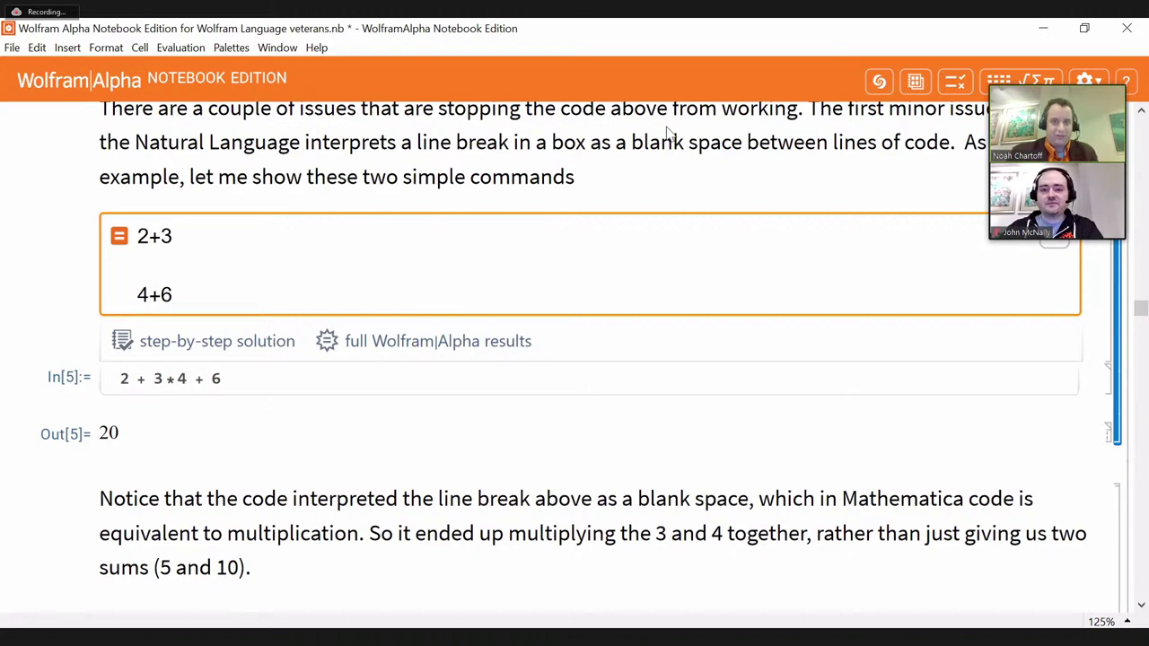
# Switch to Wolfram Desktop and evaluate the two-line cell containing 2 + 3 and 4 + 6, accepting the TraditionalForm interpretation.
pyautogui.click(691, 48)
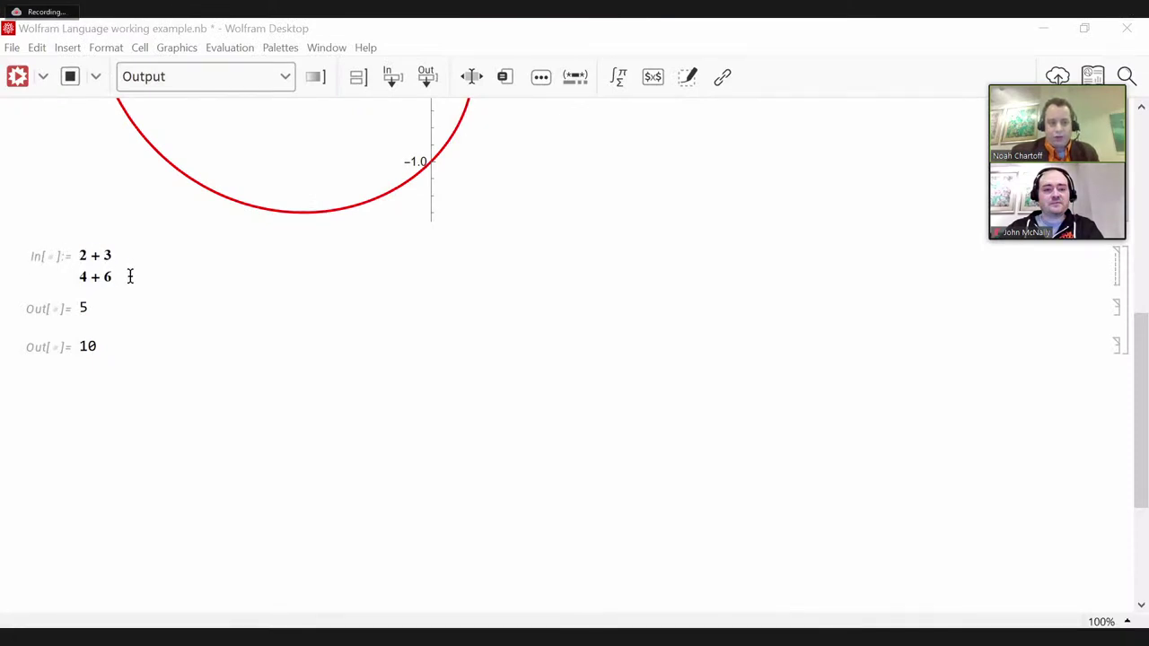
pyautogui.moveTo(131, 275); pyautogui.dragTo(77, 252)
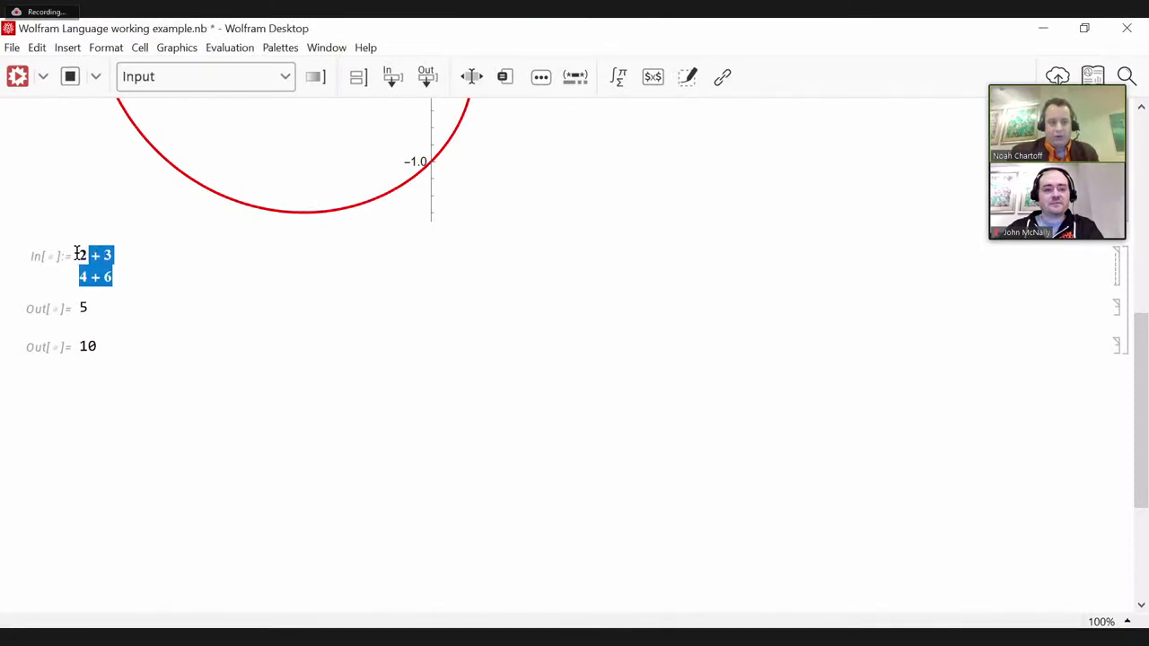
pyautogui.click(135, 267)
pyautogui.press('Return')
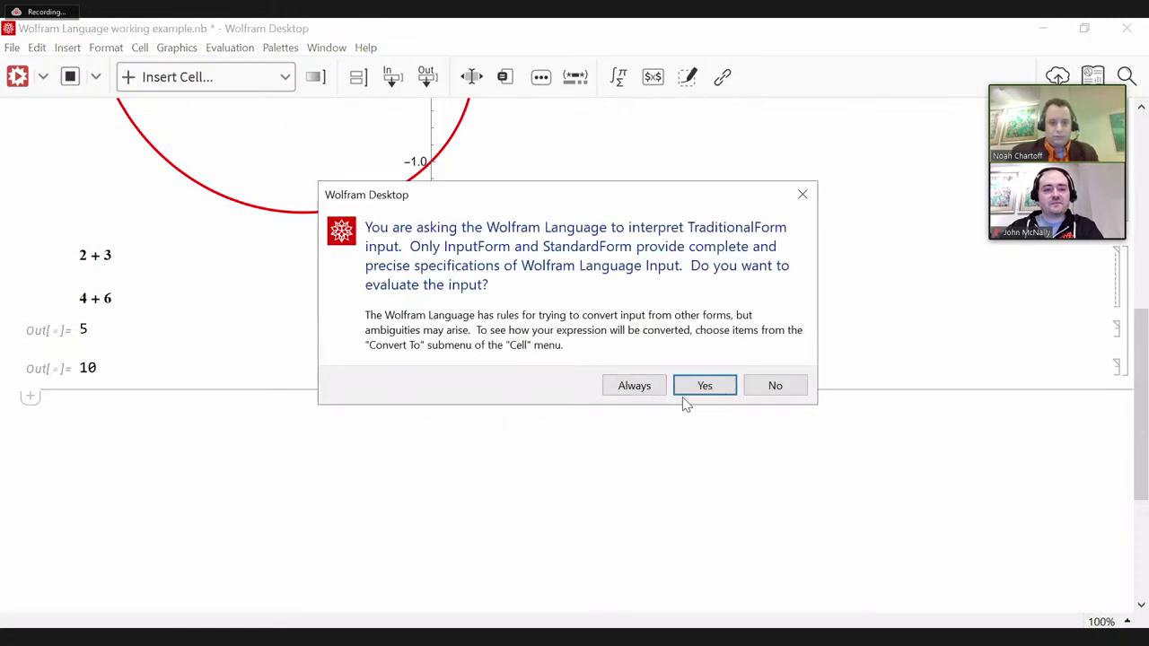
pyautogui.click(689, 389)
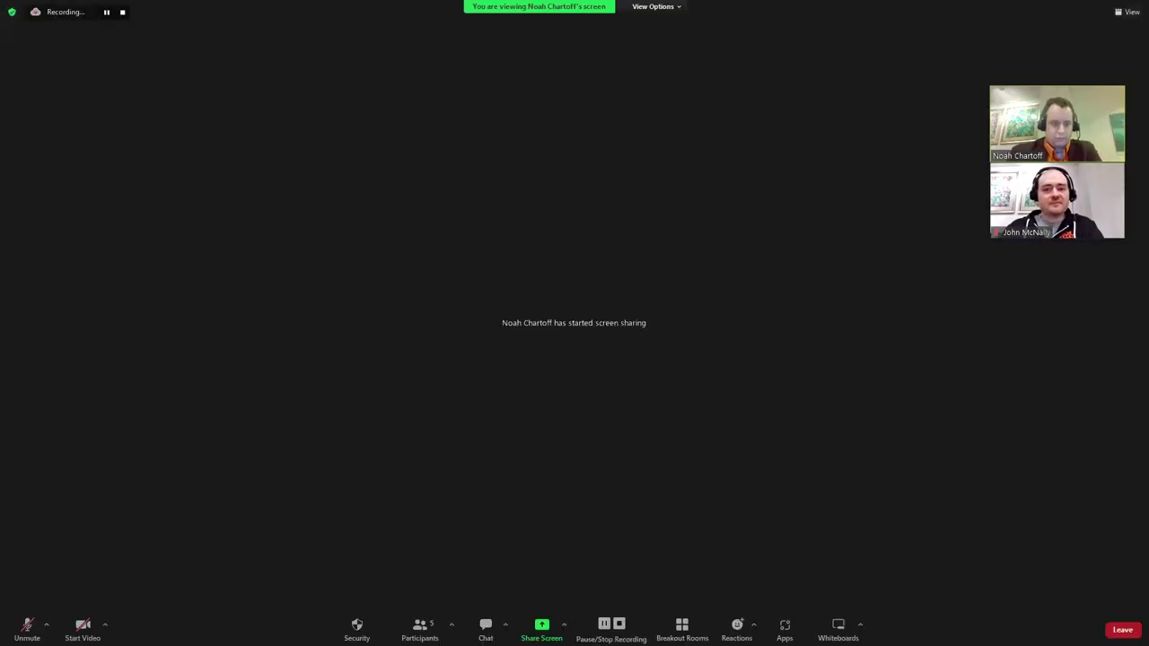
# Back in Wolfram|Alpha Notebook Edition, expand the hidden results of the "17 40" cell and the two-line "y=x+3, 3x−5=2y" cell.
pyautogui.scroll(-5, 543, 401)
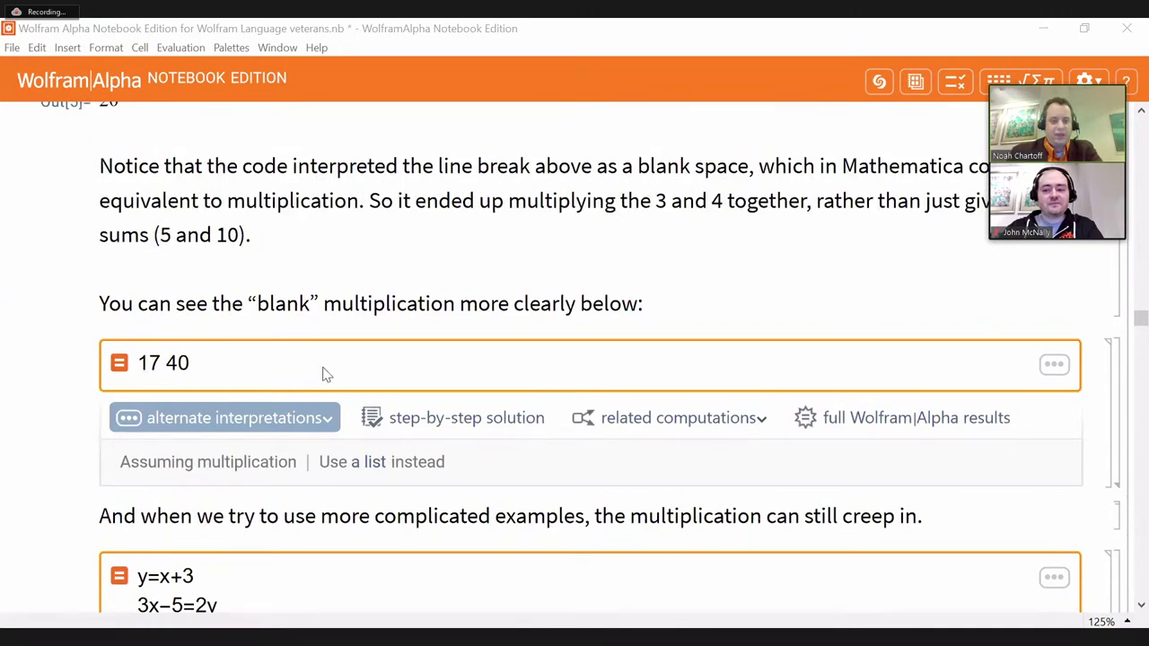
pyautogui.doubleClick(1121, 415)
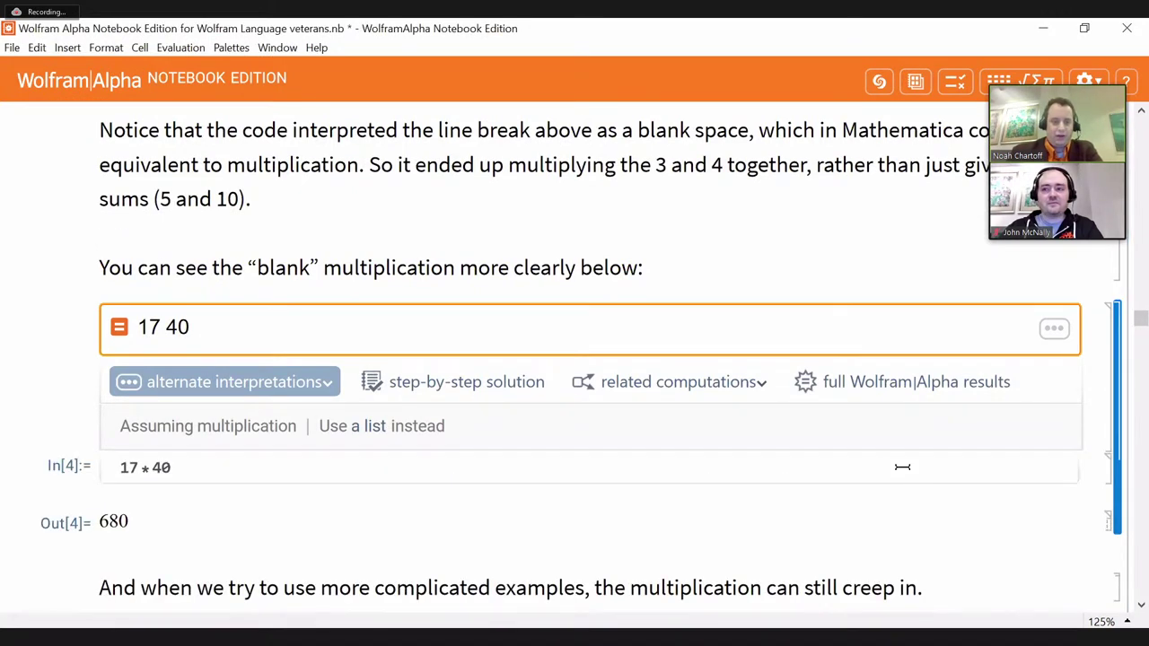
pyautogui.scroll(-3, 159, 520)
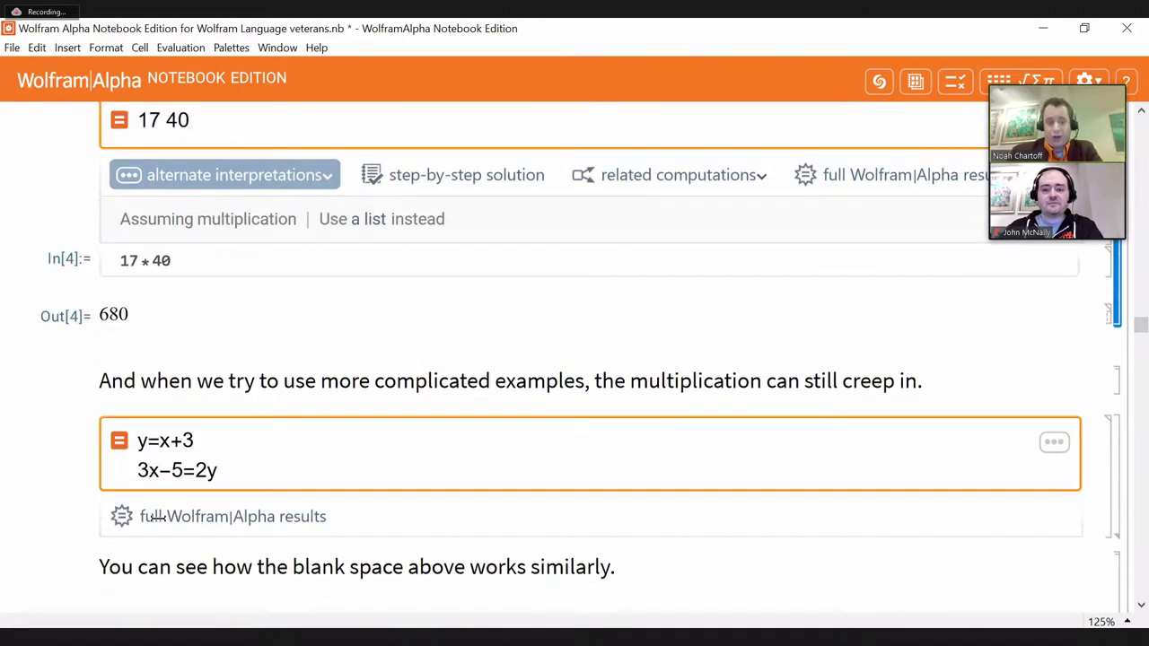
pyautogui.scroll(-2, 154, 517)
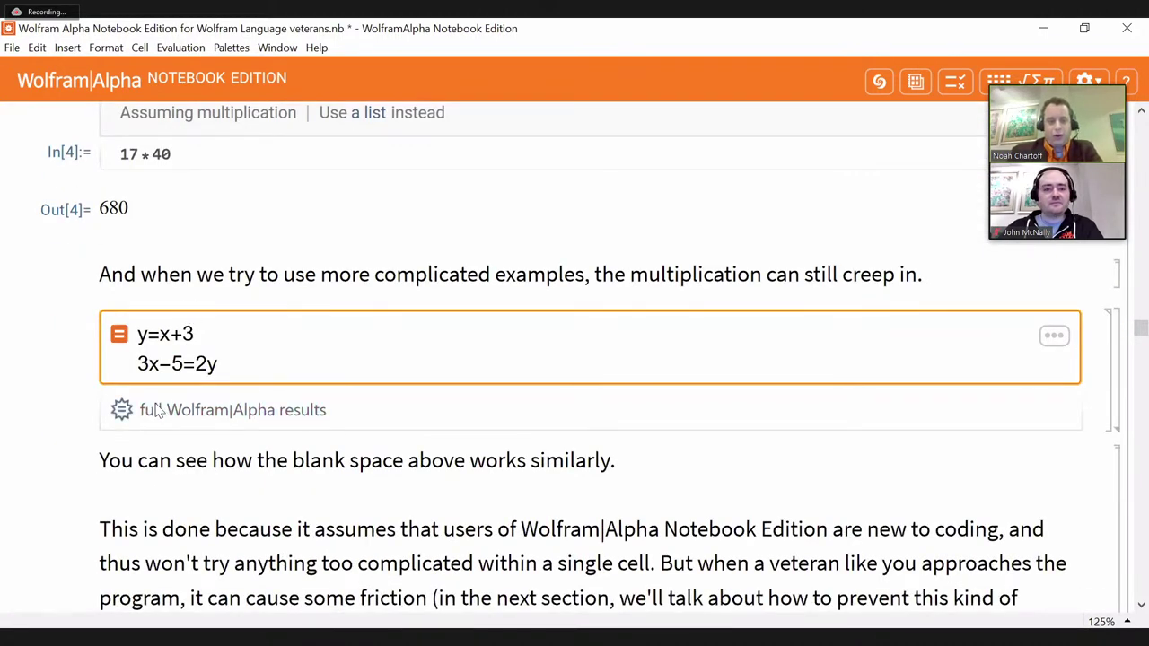
pyautogui.doubleClick(1123, 392)
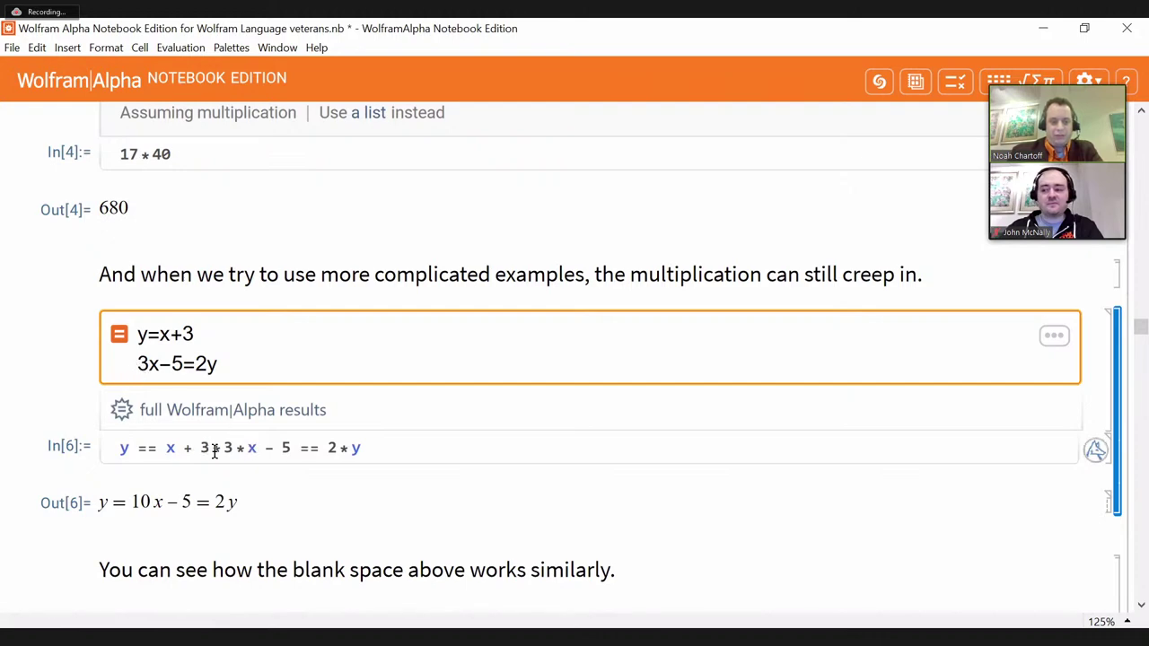
# Evaluate the separate natural language cells "2+3" and "4+6" under the note on breaking the code into separate cells.
pyautogui.scroll(-3, 236, 446)
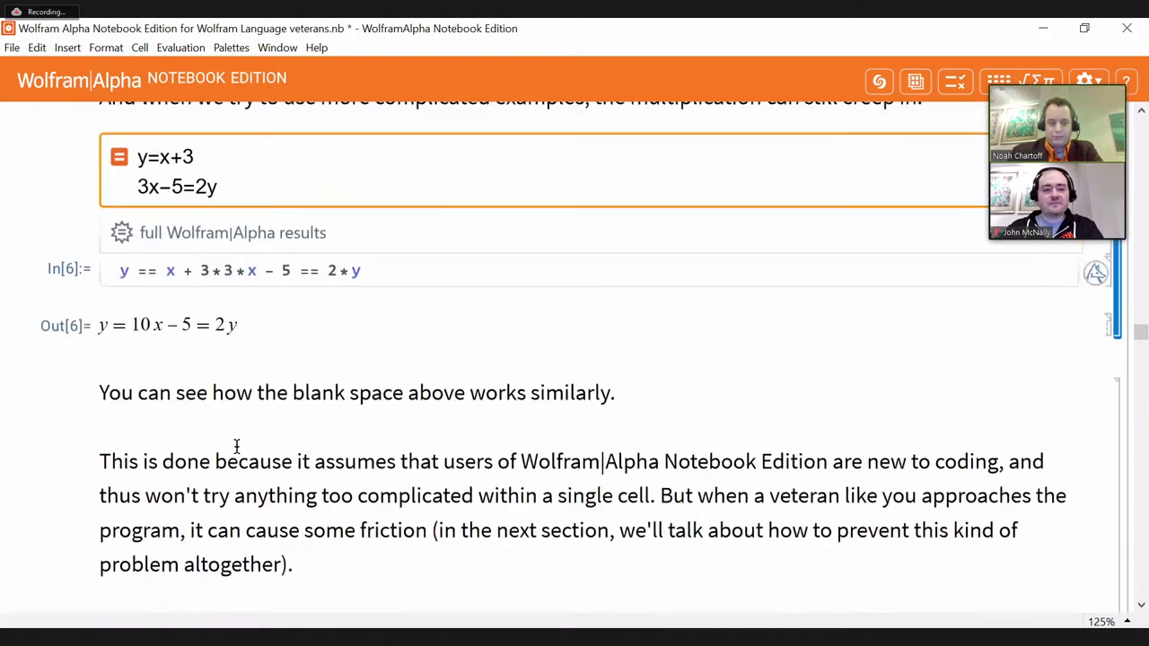
pyautogui.scroll(-5, 236, 446)
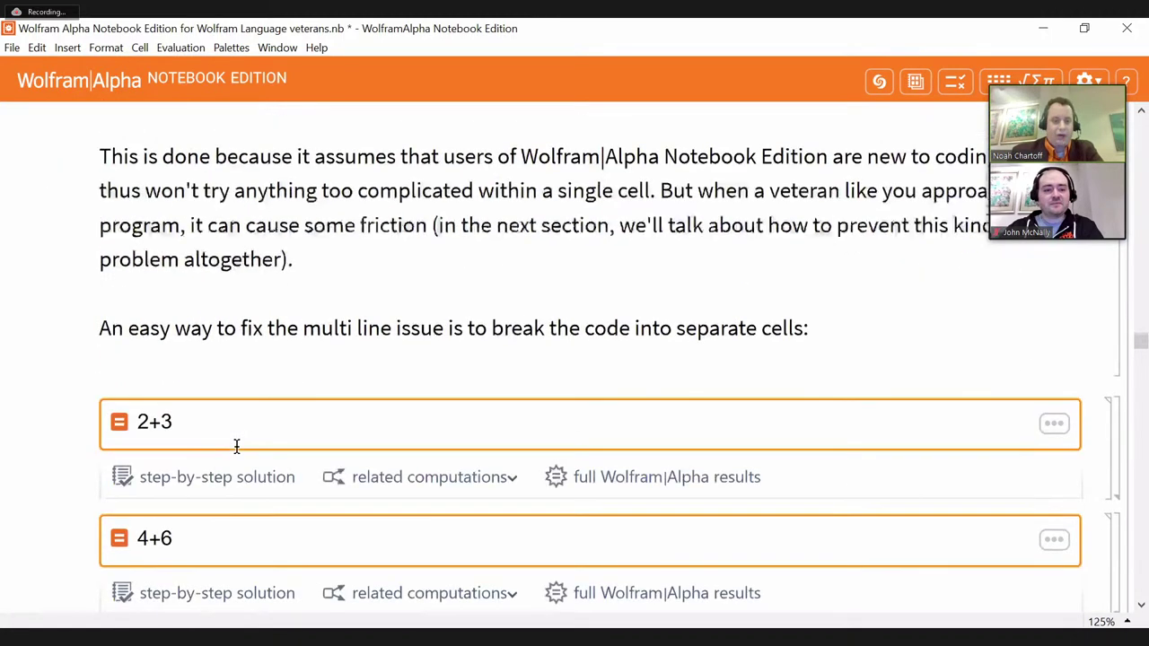
pyautogui.scroll(-1, 236, 446)
pyautogui.scroll(-1, 236, 446)
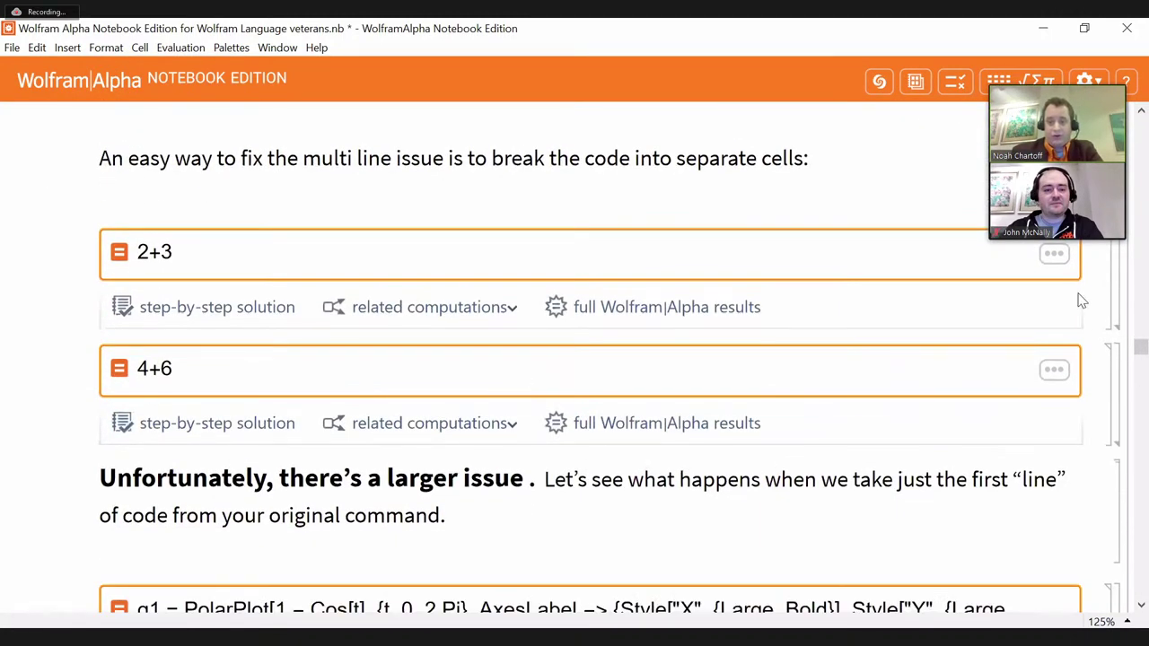
pyautogui.click(1118, 292)
pyautogui.hotkey('shift', 'Return')
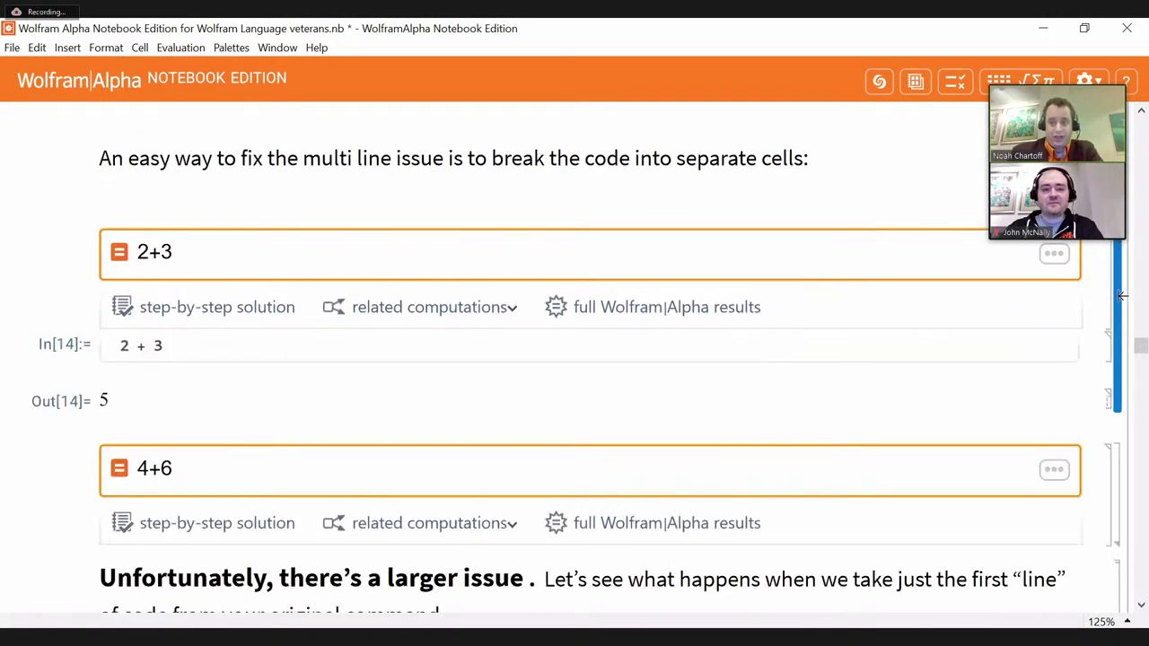
pyautogui.click(1118, 458)
pyautogui.hotkey('shift', 'Return')
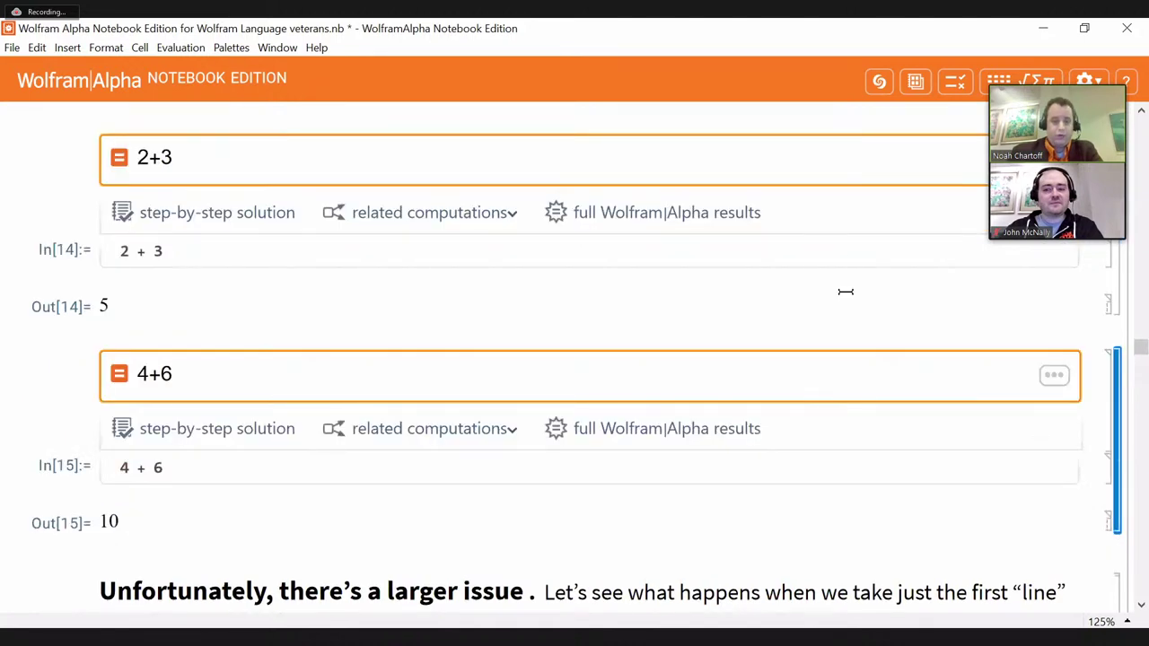
# Evaluate the g1 = PolarPlot natural language cell in the section about the larger issue.
pyautogui.scroll(-1, 575, 287)
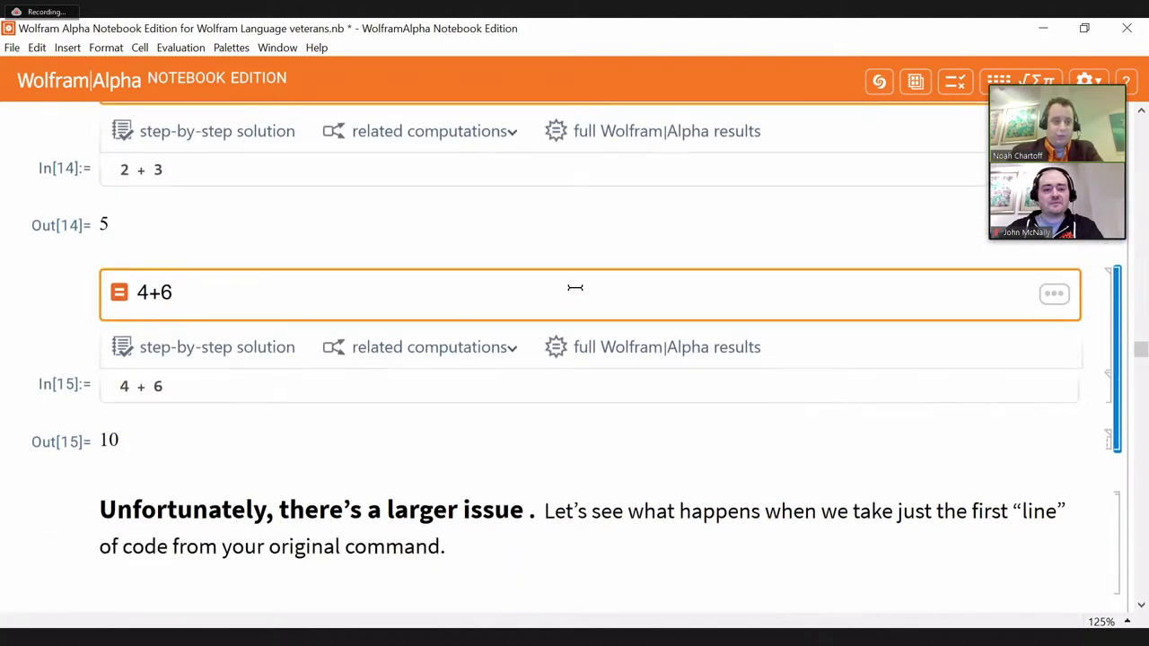
pyautogui.scroll(1, 272, 237)
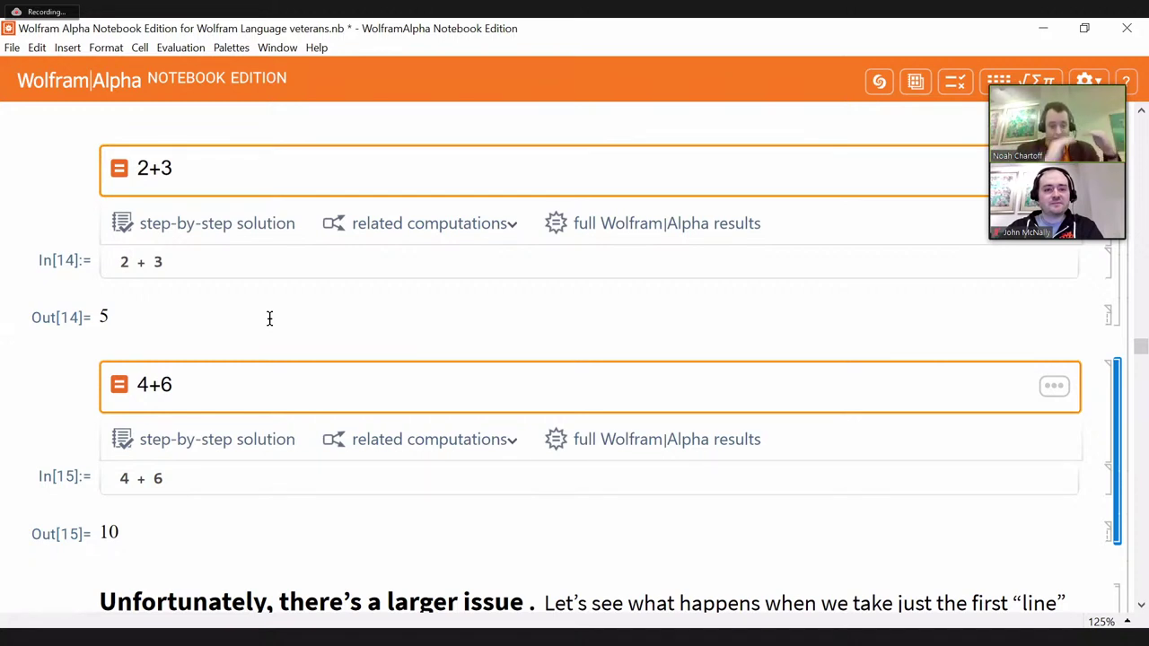
pyautogui.scroll(-1, 269, 318)
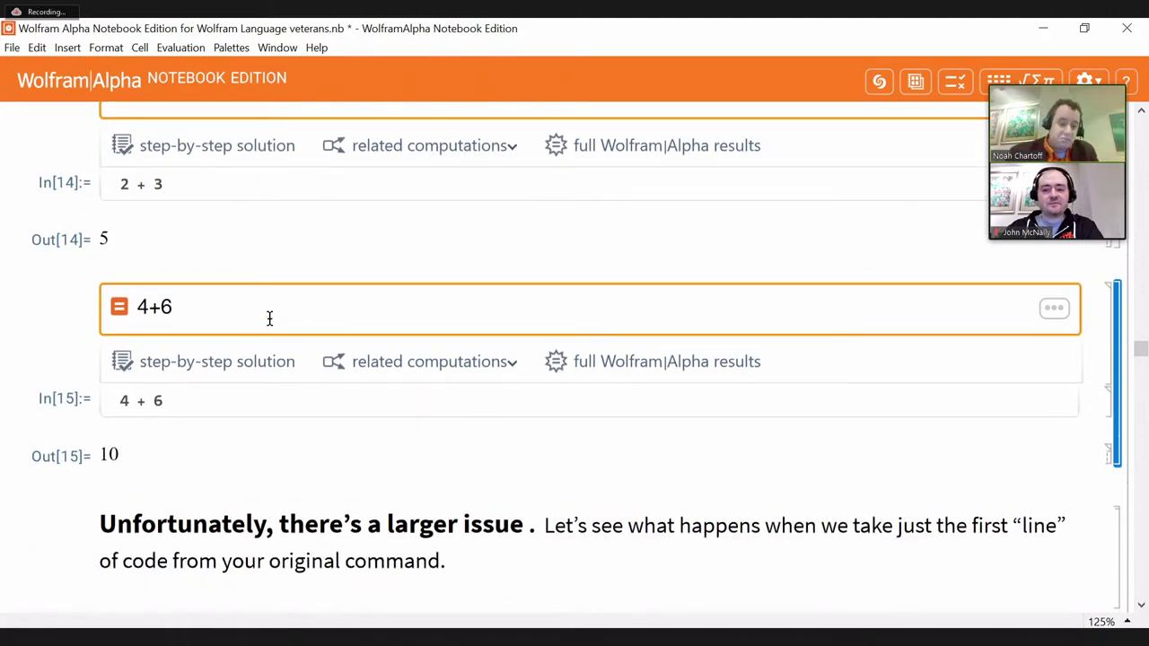
pyautogui.scroll(-2, 269, 319)
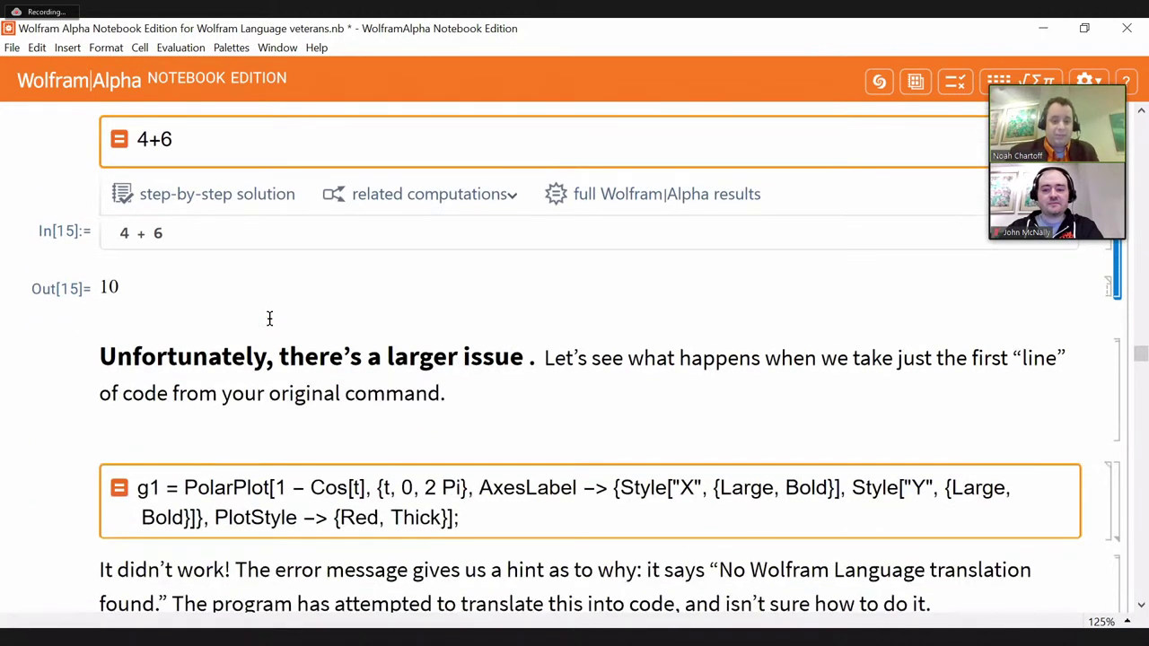
pyautogui.scroll(-1, 269, 319)
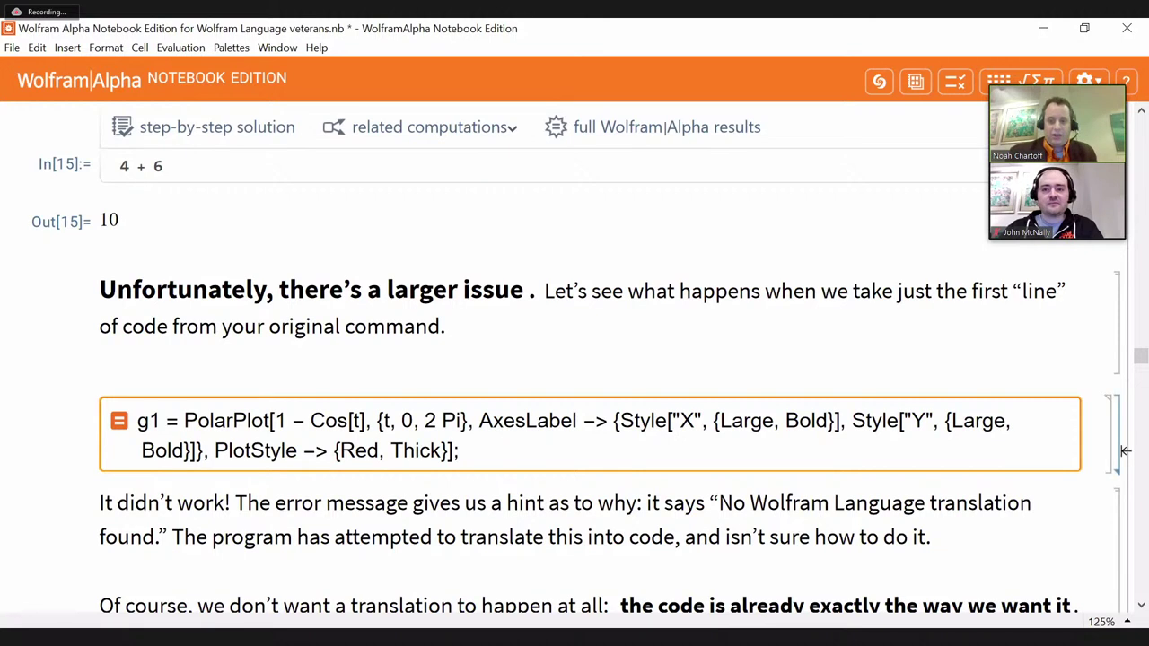
pyautogui.click(482, 458)
pyautogui.hotkey('ctrl', 'a')
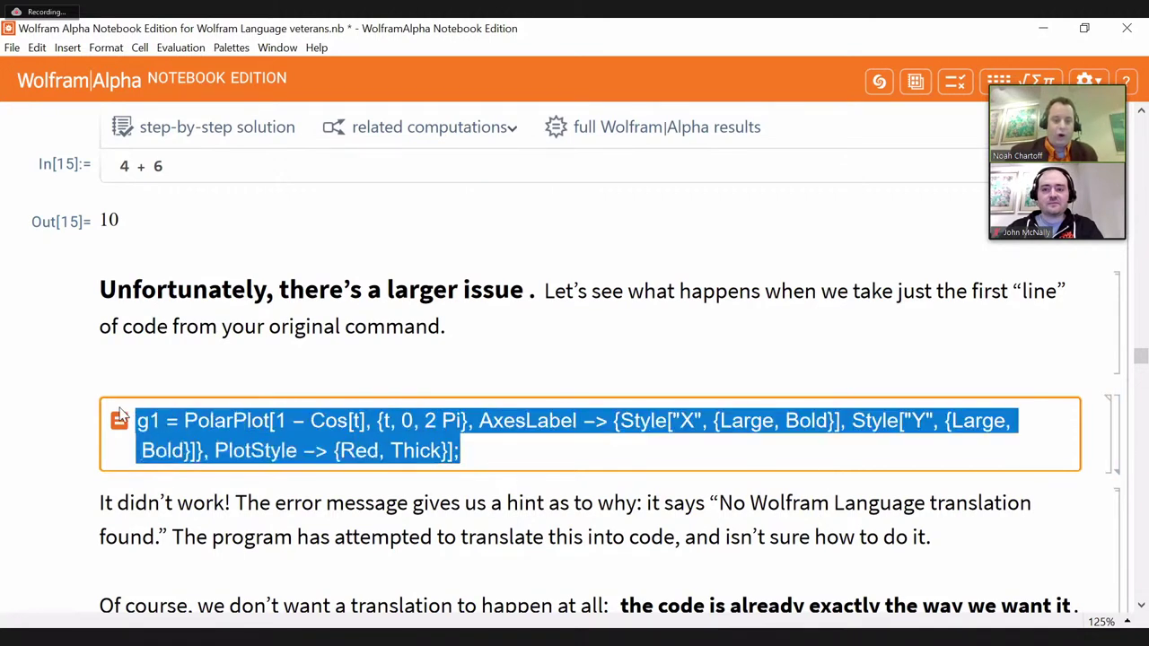
pyautogui.press('Right')
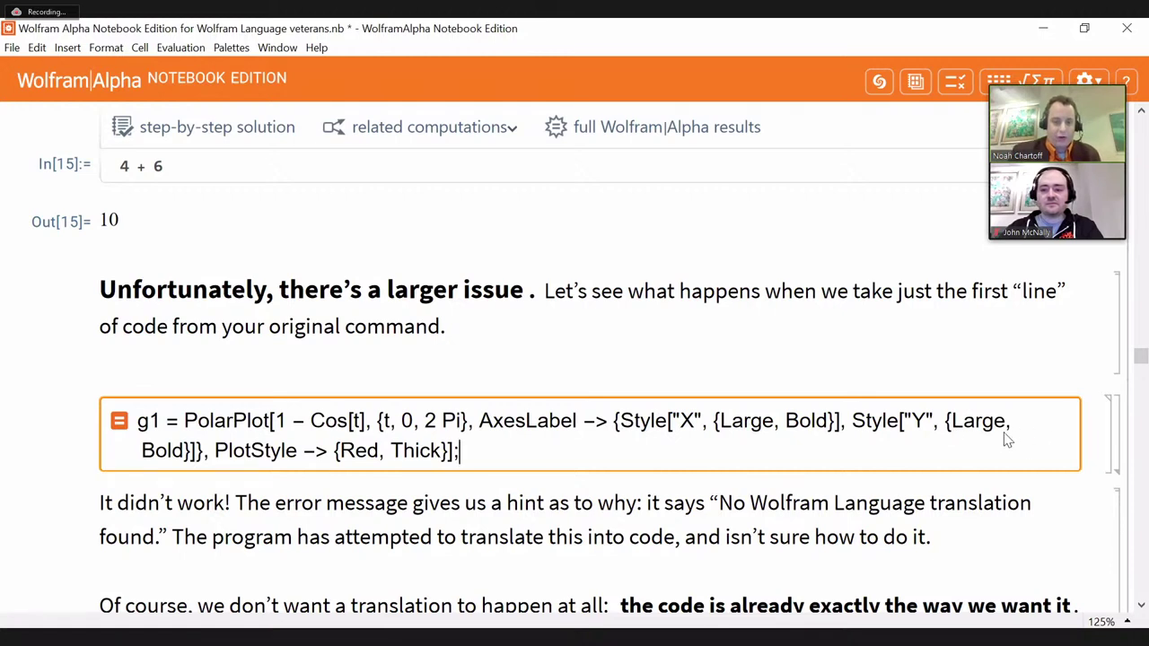
pyautogui.click(1117, 440)
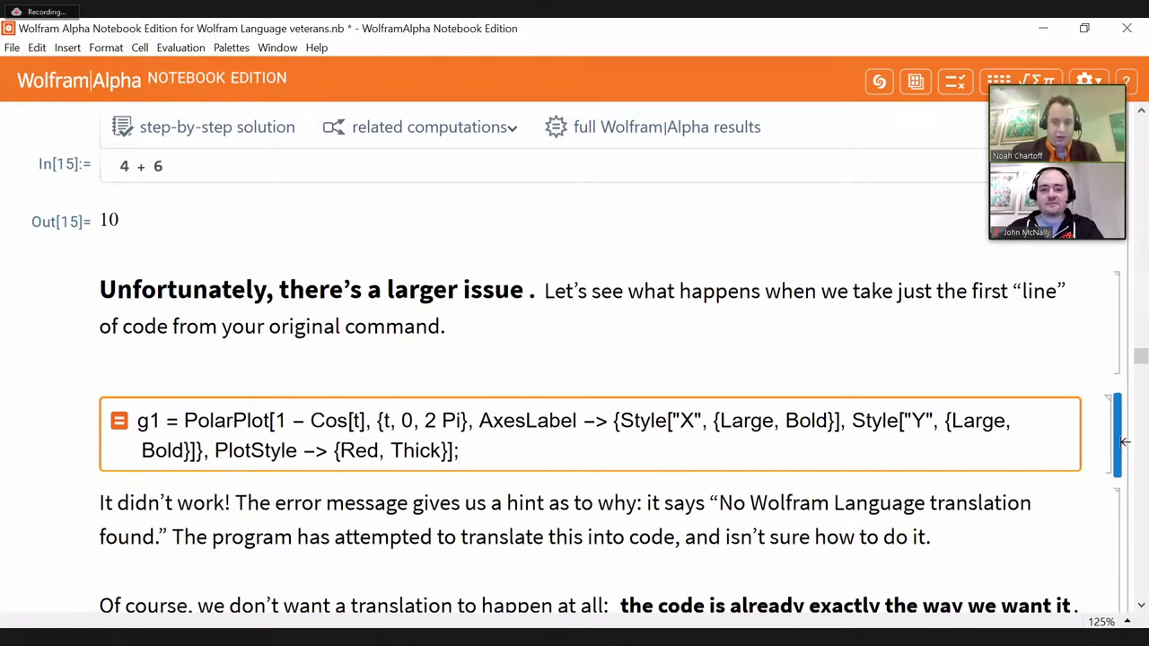
pyautogui.hotkey('shift', 'Return')
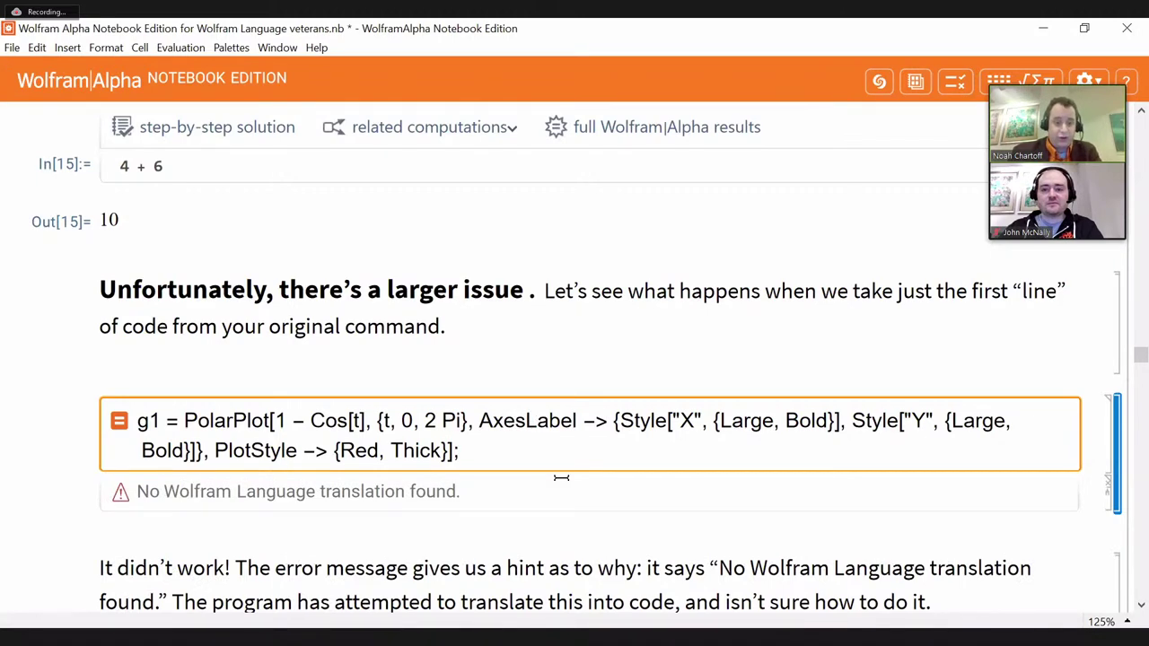
# Examine the explanation of the translation failure, comparing the PolarPlot code with the standalone "g1" cell and its alternate interpretations.
pyautogui.scroll(-3, 560, 478)
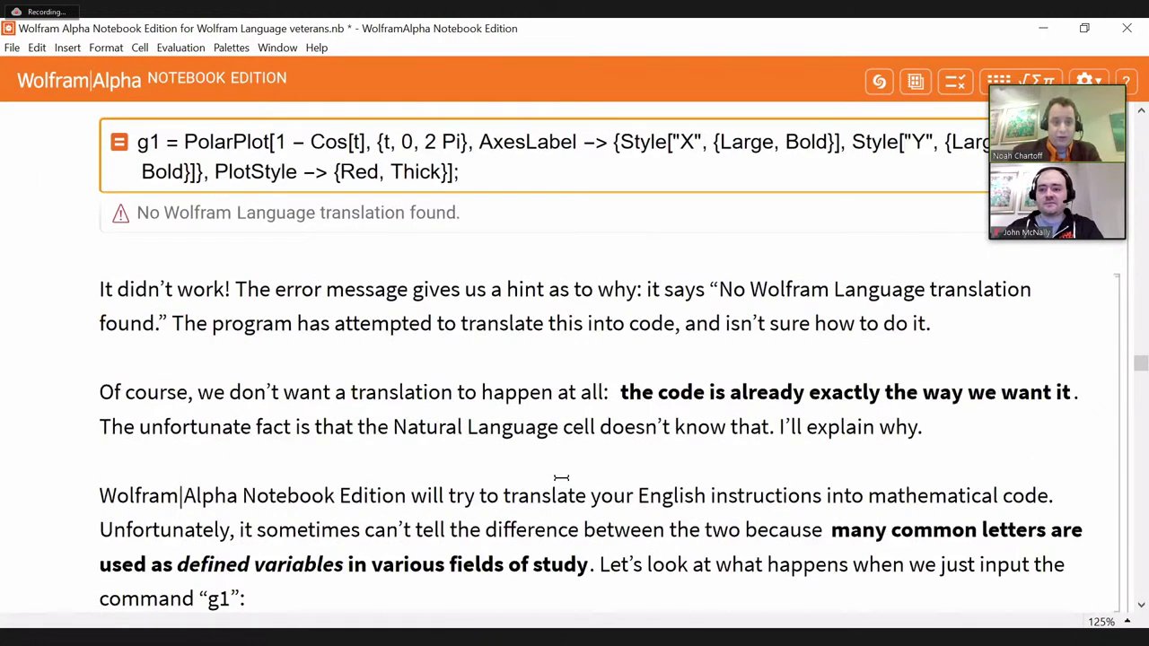
pyautogui.scroll(-1, 561, 477)
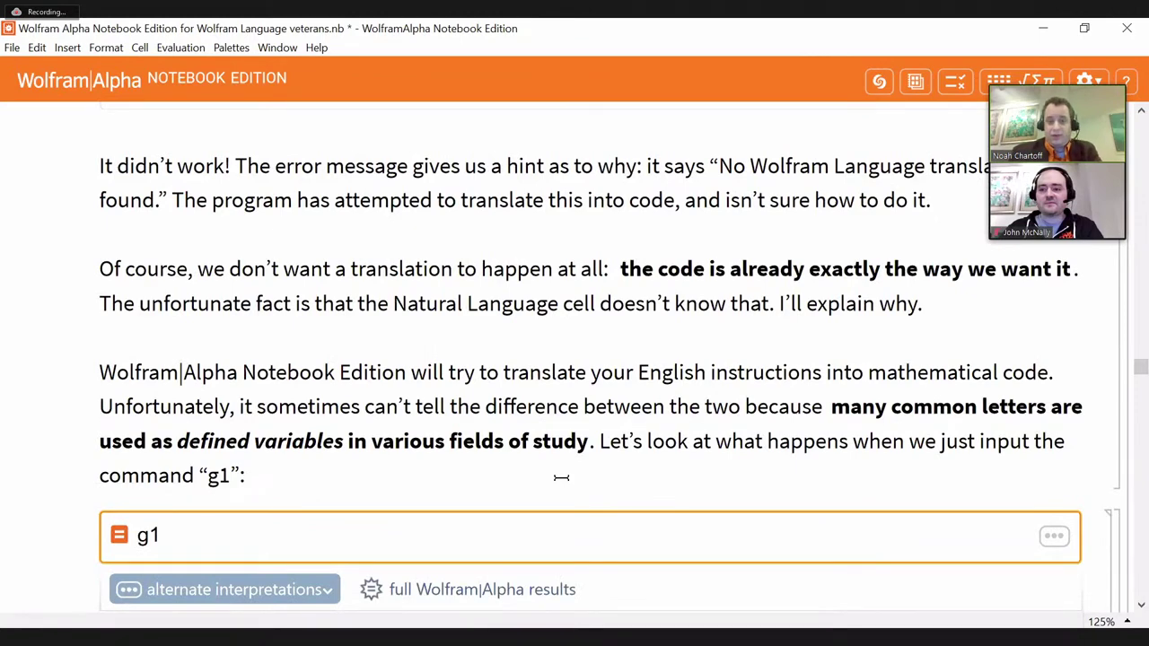
pyautogui.scroll(2, 561, 478)
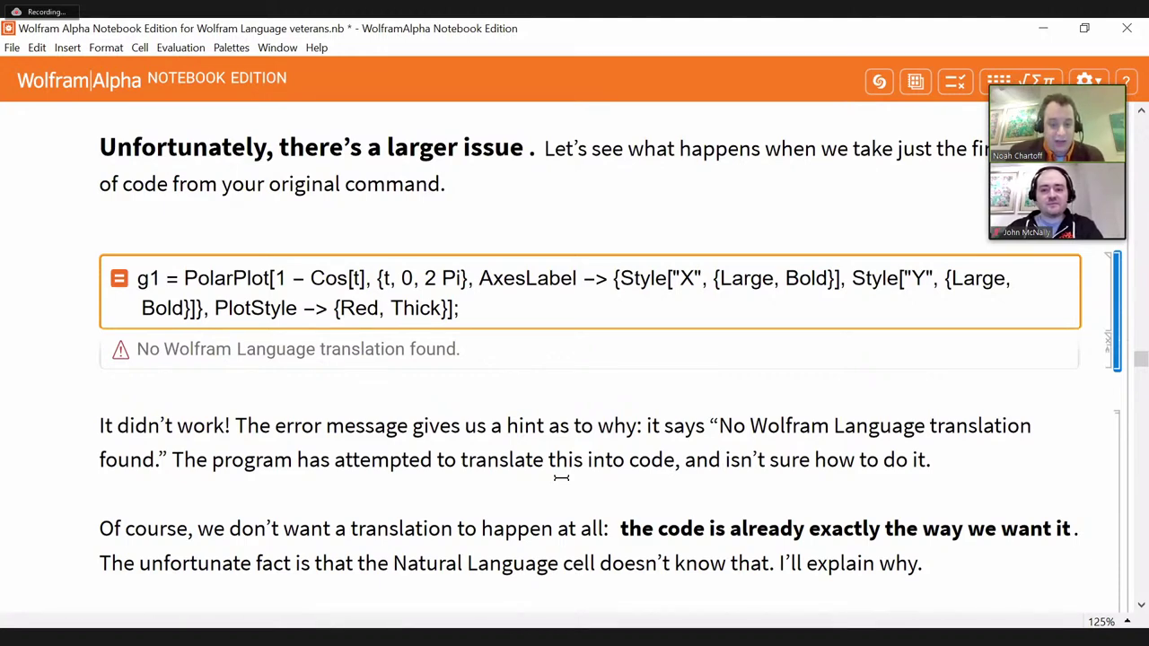
pyautogui.scroll(-1, 561, 477)
pyautogui.scroll(-1, 561, 477)
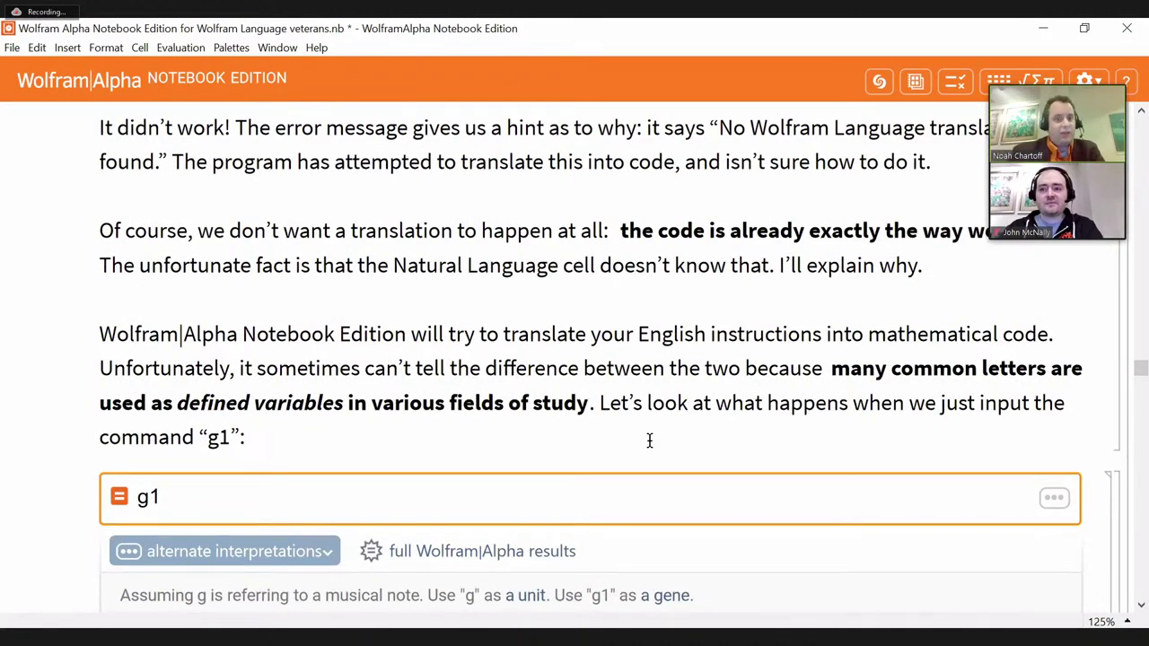
pyautogui.scroll(3, 649, 439)
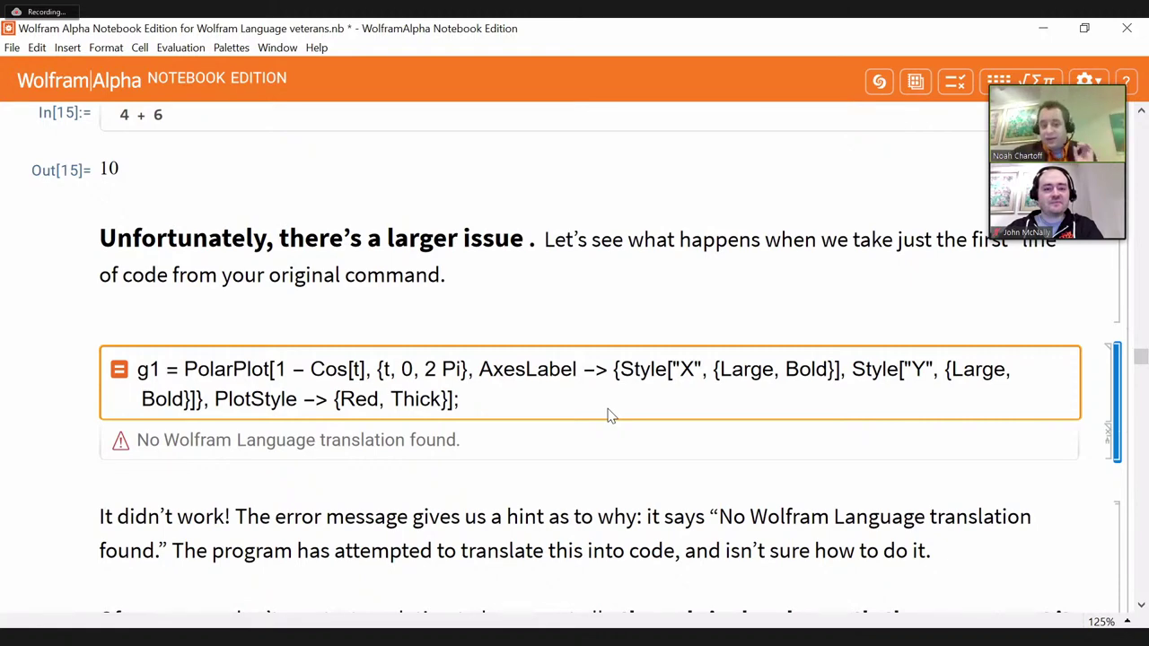
pyautogui.scroll(-3, 607, 414)
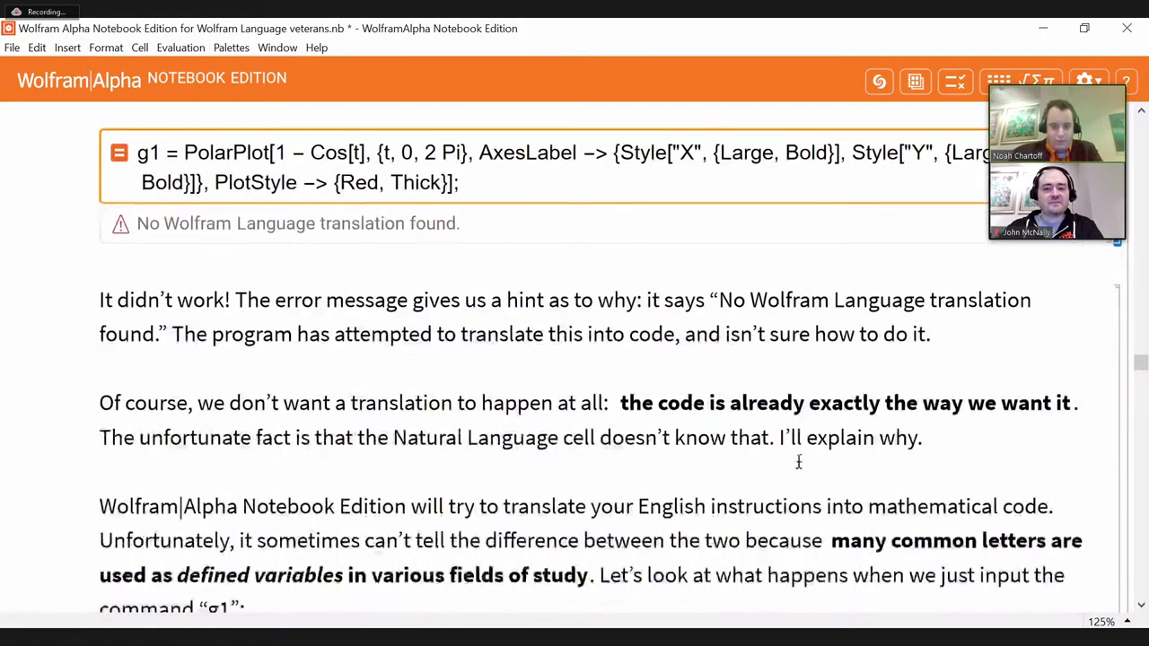
pyautogui.scroll(-3, 866, 477)
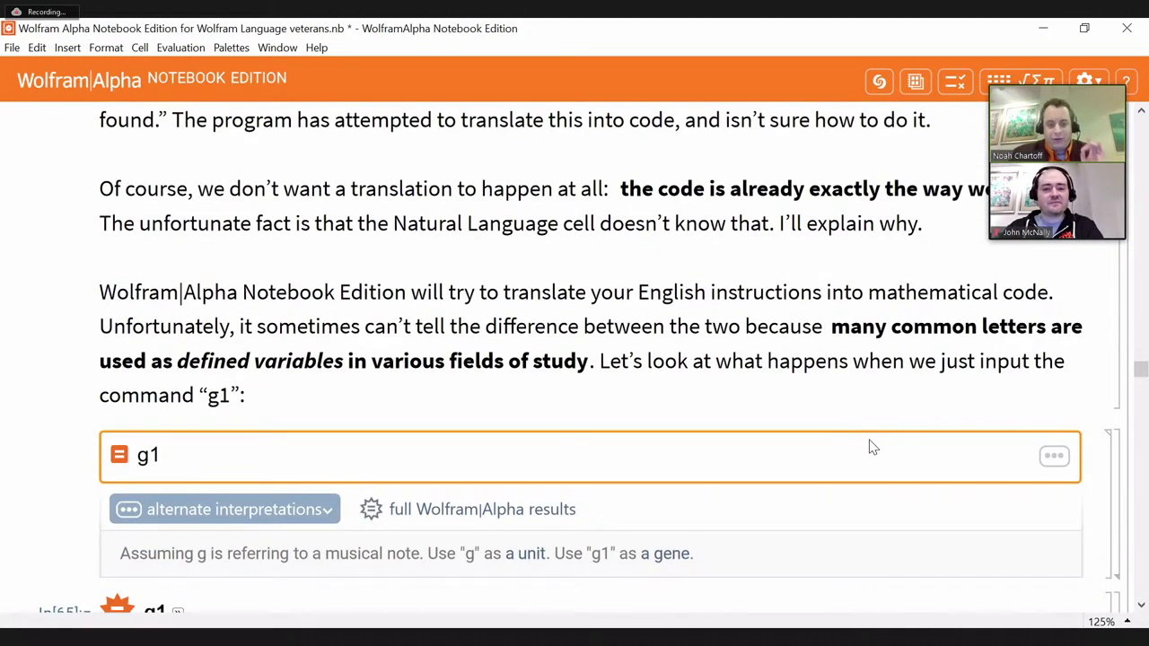
pyautogui.scroll(7, 869, 446)
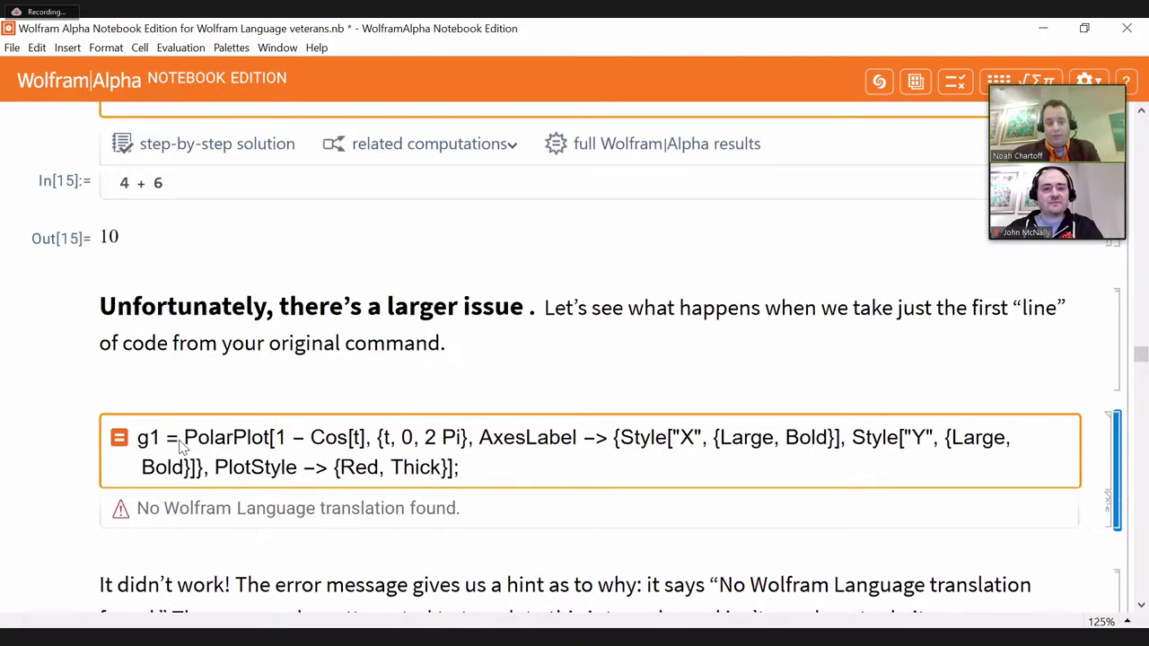
pyautogui.scroll(-2, 180, 446)
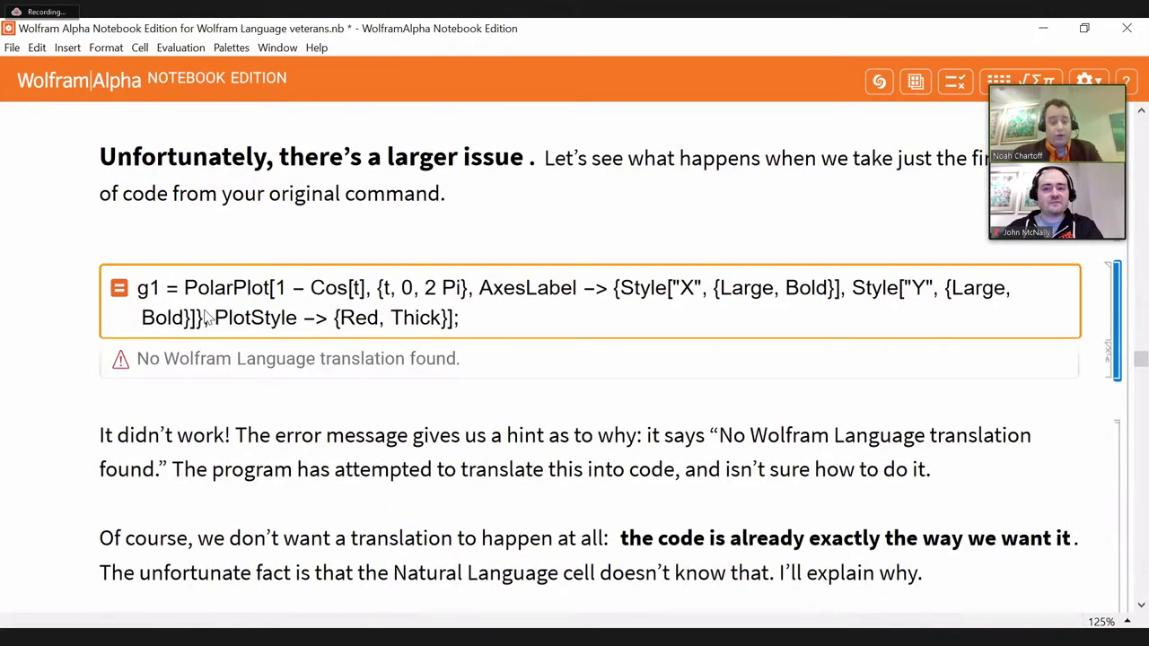
pyautogui.scroll(-5, 205, 316)
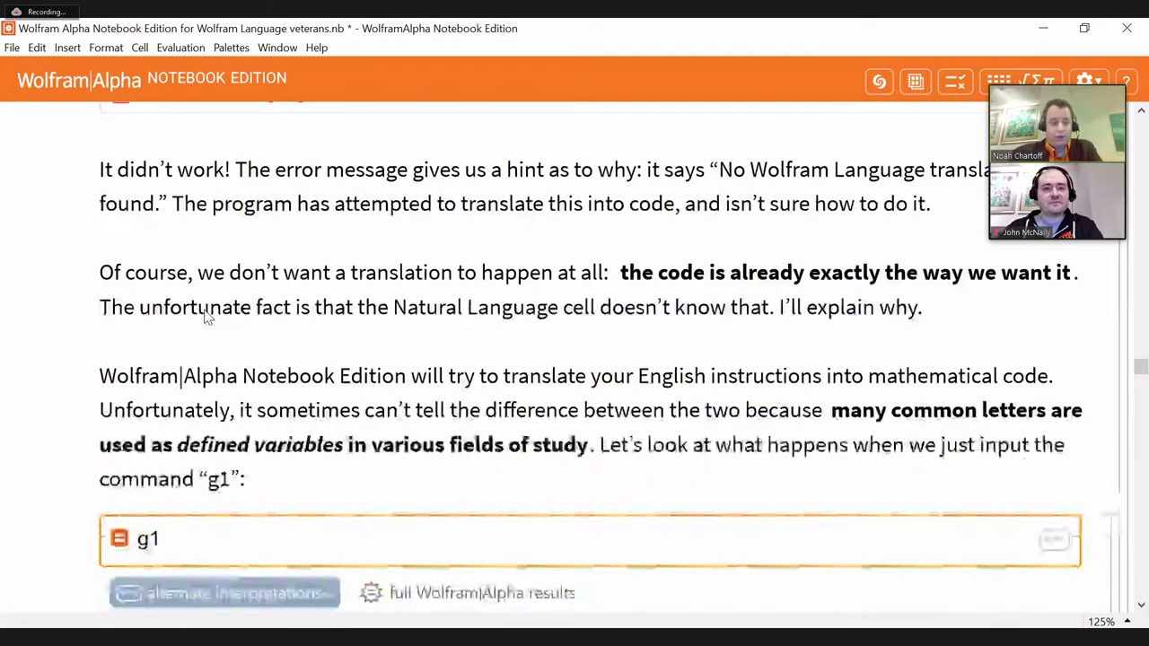
pyautogui.scroll(-1, 205, 316)
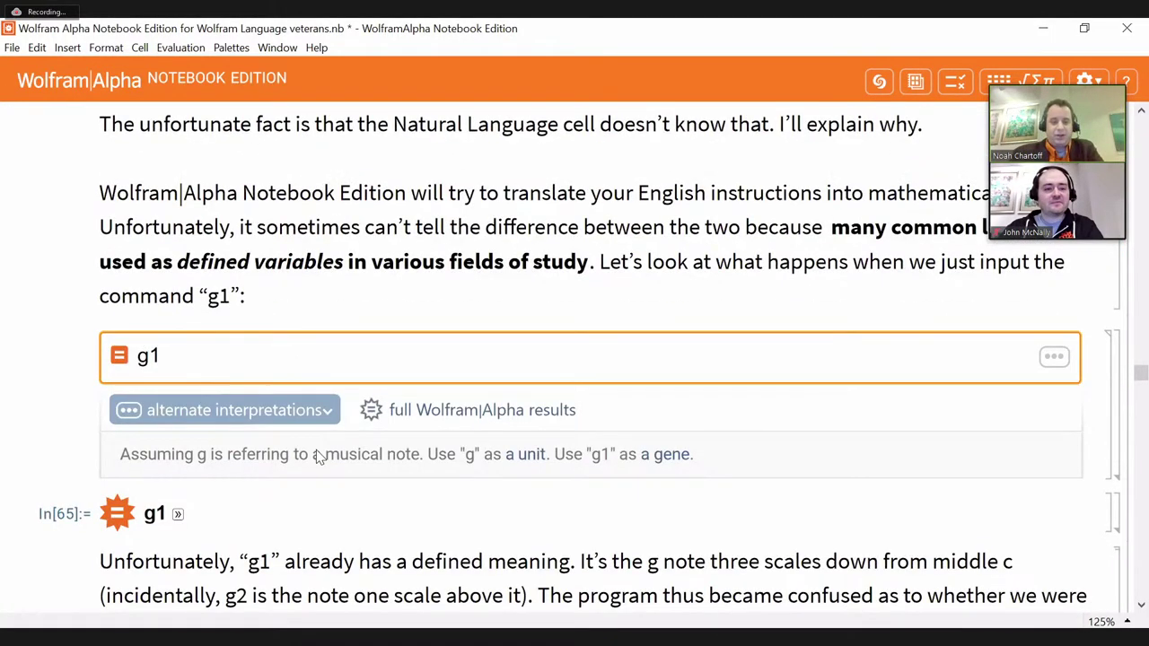
# Expand the hidden result of the "g1" natural language cell and inspect its musical-note output.
pyautogui.scroll(-3, 319, 456)
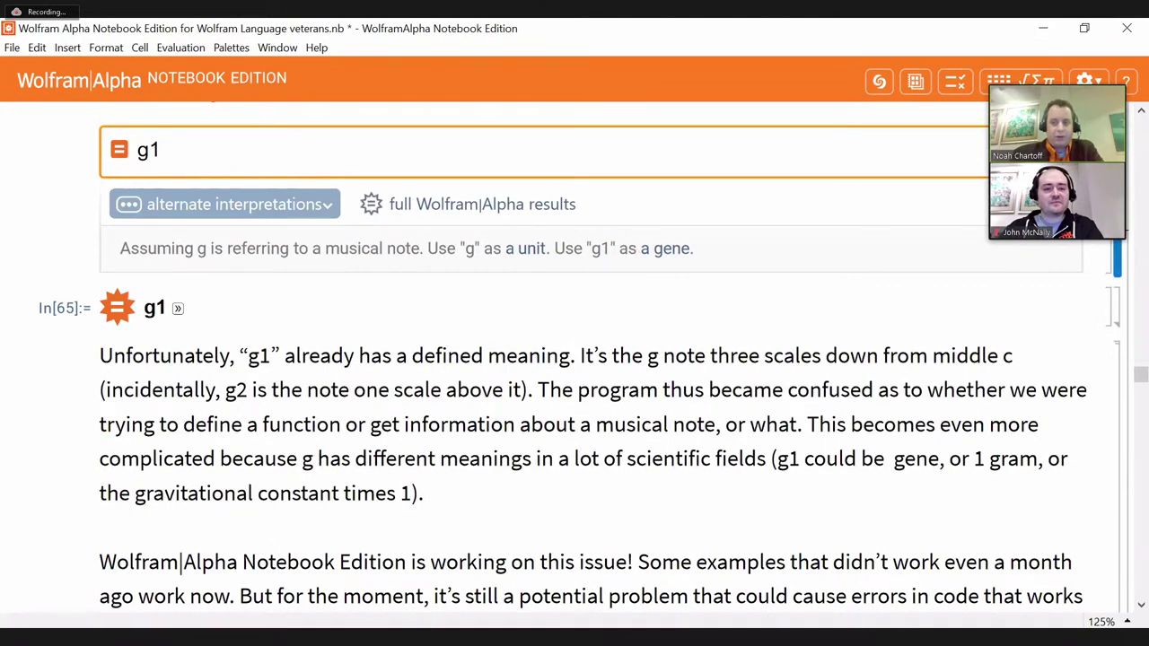
pyautogui.doubleClick(1115, 257)
pyautogui.scroll(-1, 315, 346)
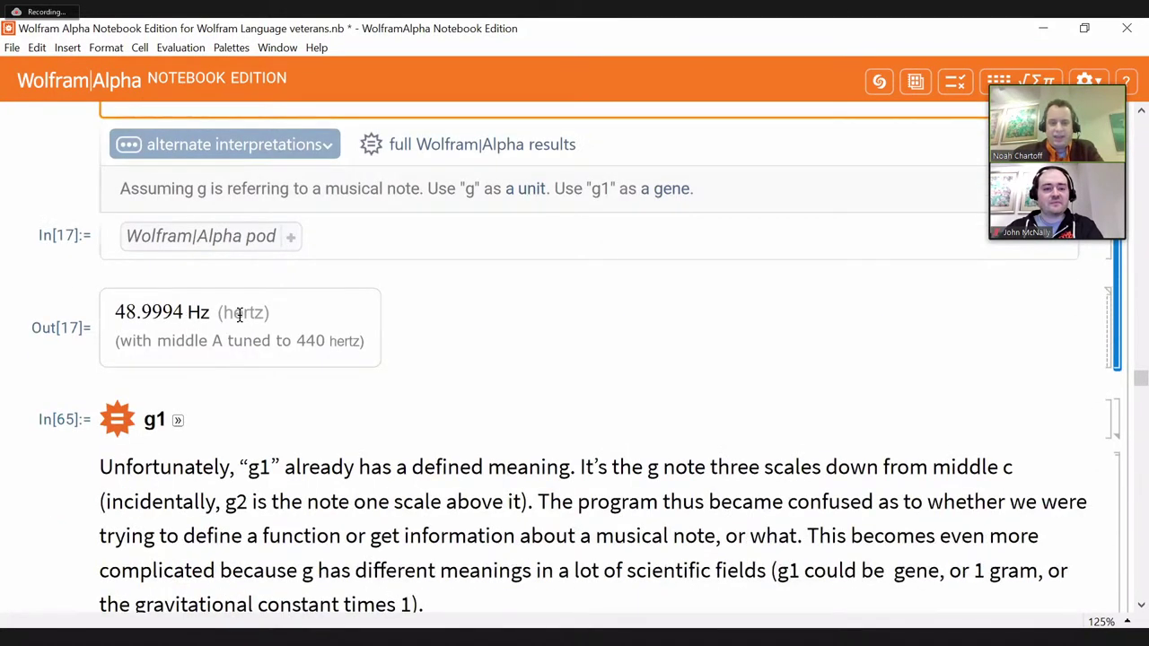
pyautogui.scroll(1, 259, 321)
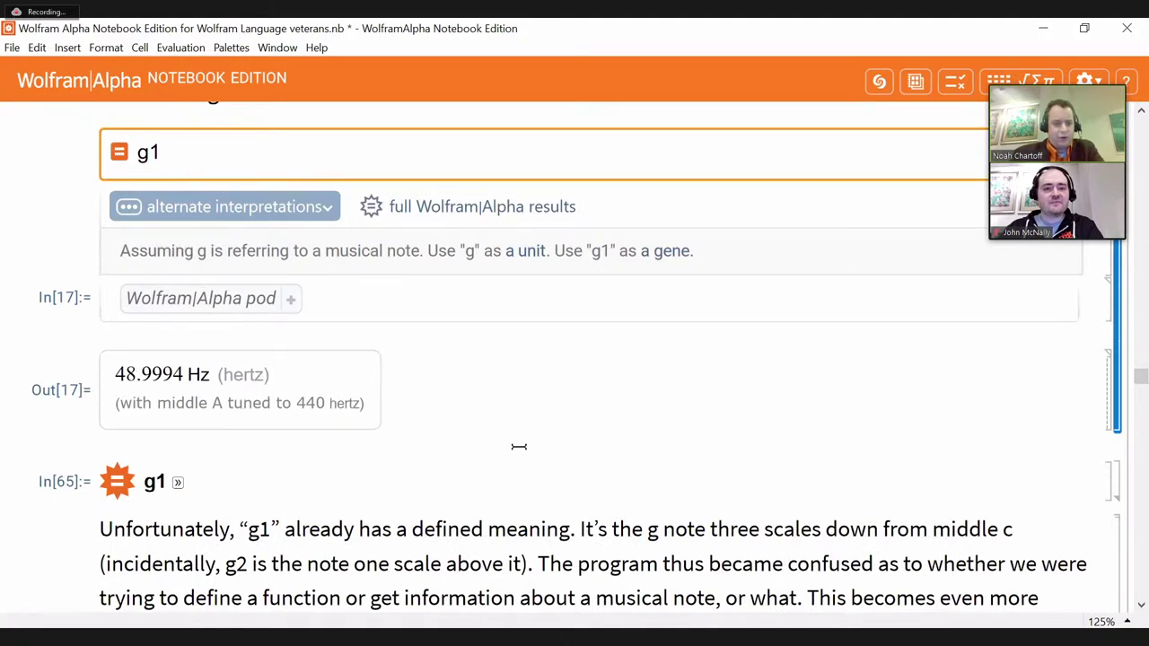
pyautogui.scroll(-1, 519, 446)
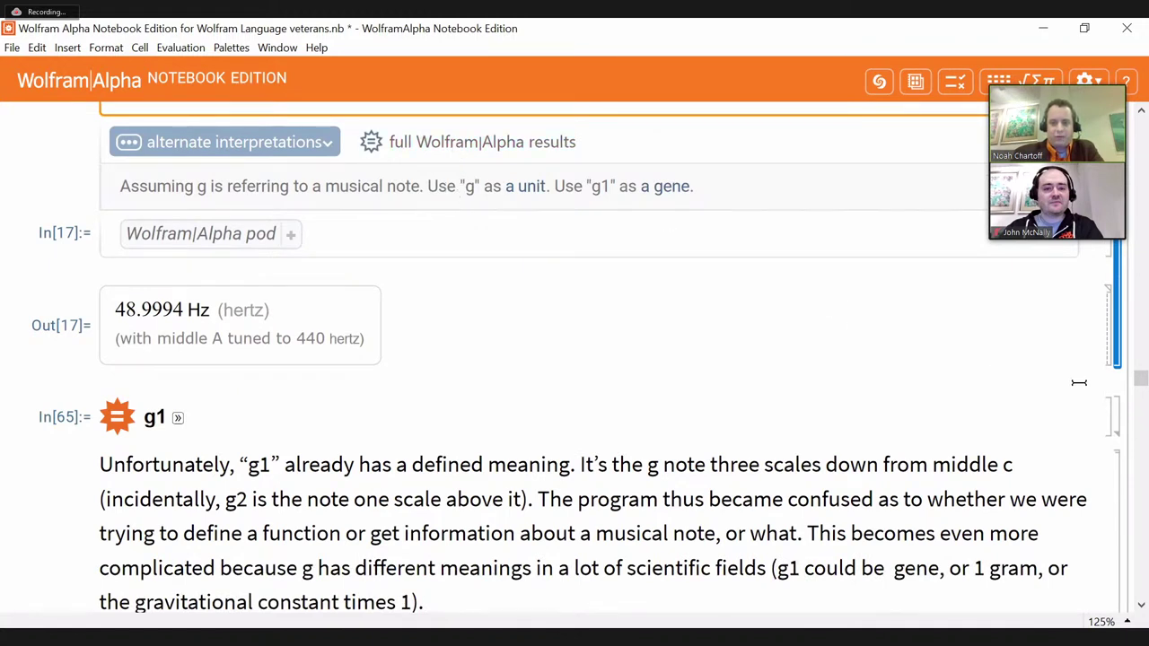
# Expand the full Wolfram|Alpha results for the "g1" query and review its music notation, keyboard display, scales, frequency and MIDI note.
pyautogui.doubleClick(1116, 417)
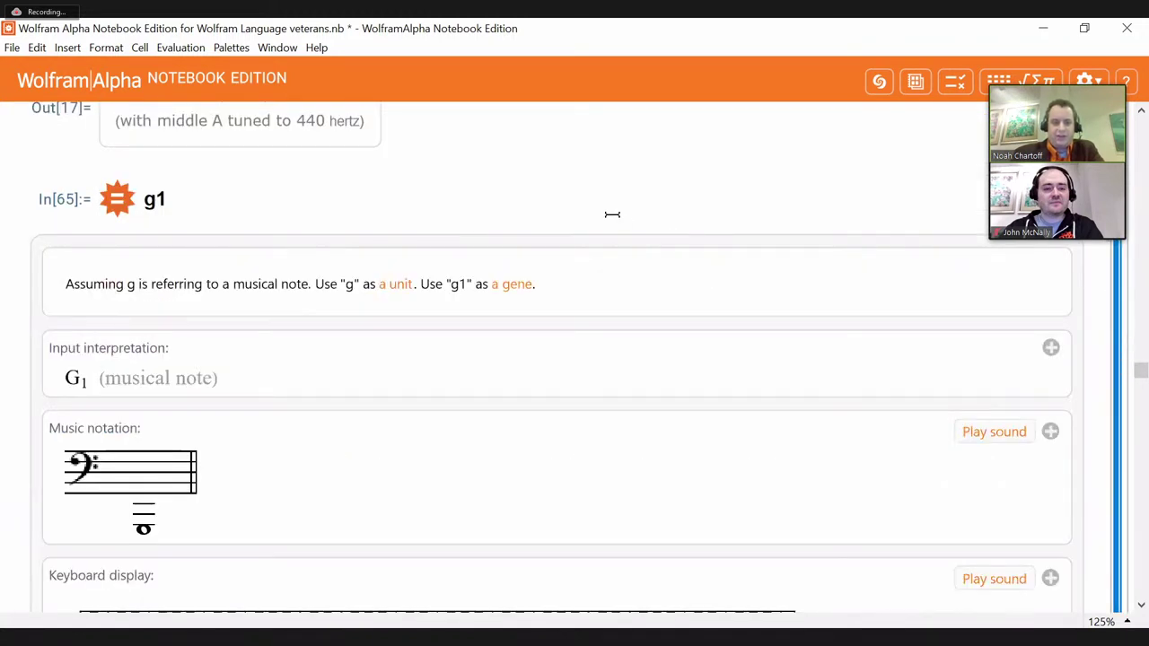
pyautogui.scroll(-2, 612, 215)
pyautogui.scroll(-3, 612, 215)
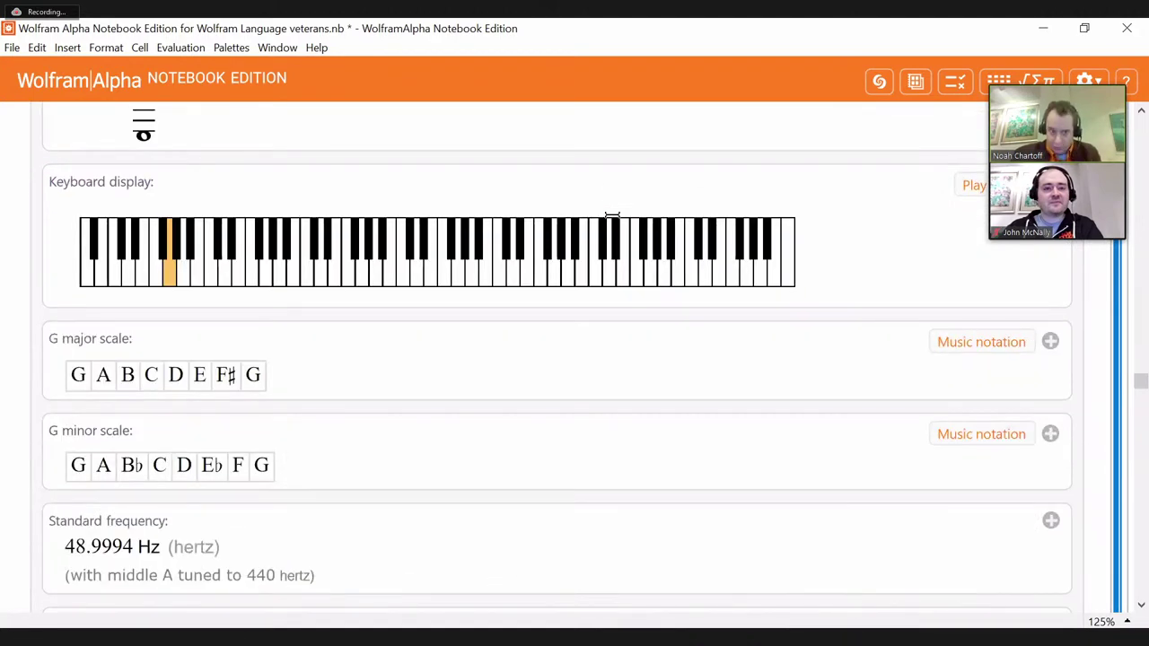
pyautogui.scroll(-3, 612, 215)
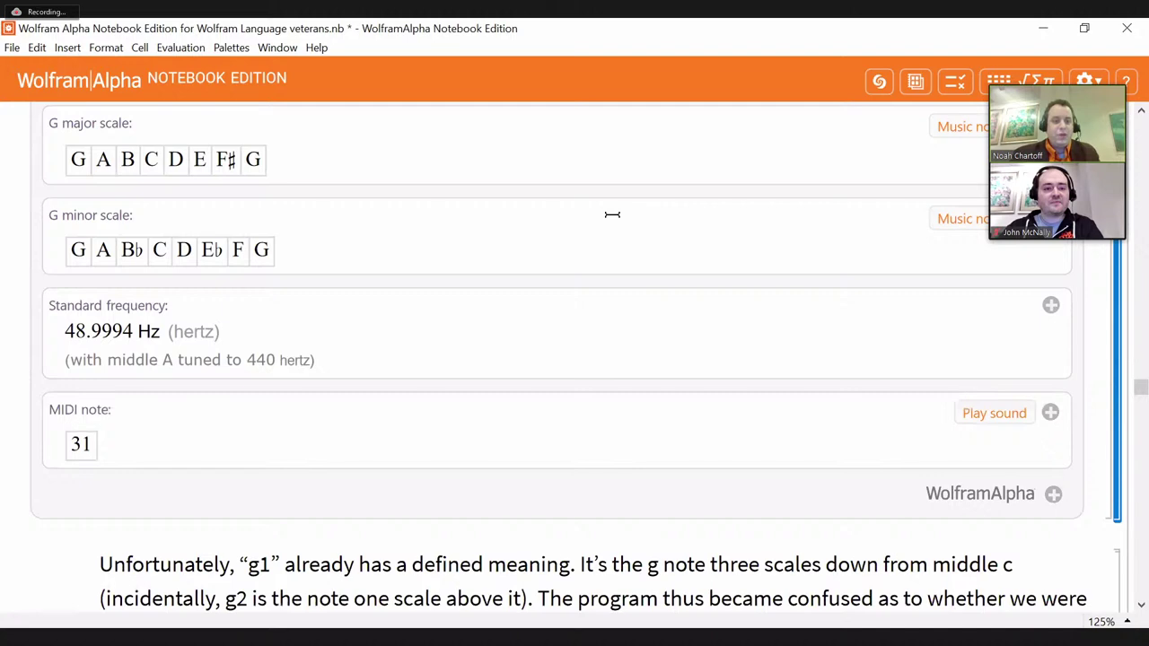
pyautogui.scroll(4, 612, 215)
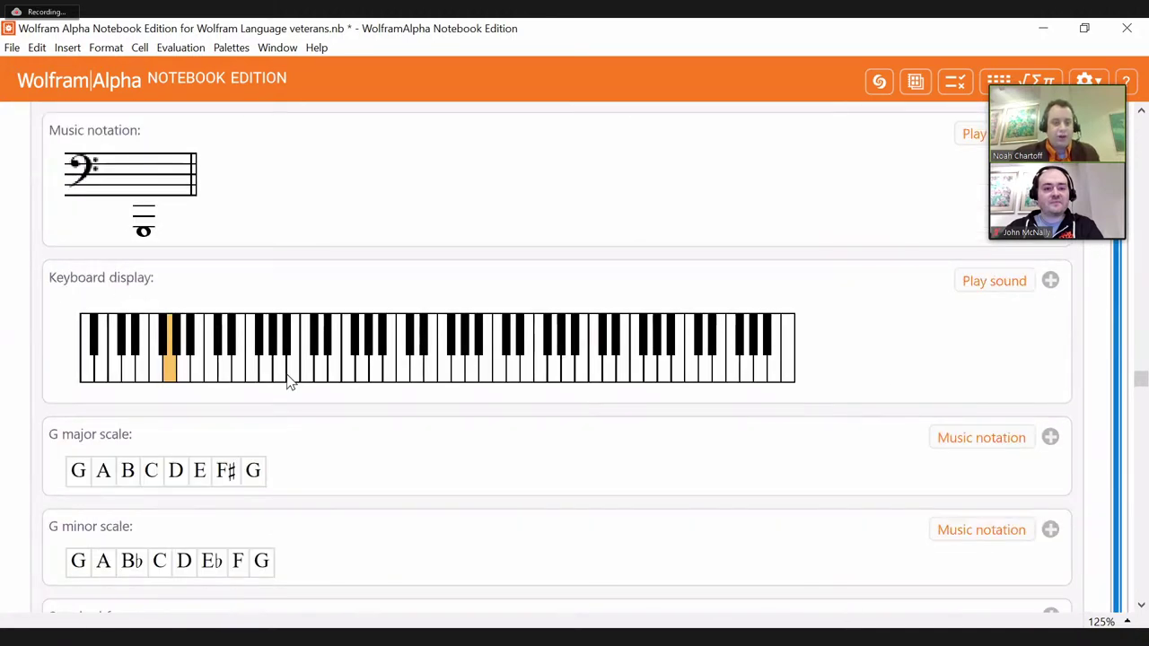
pyautogui.scroll(-2, 290, 383)
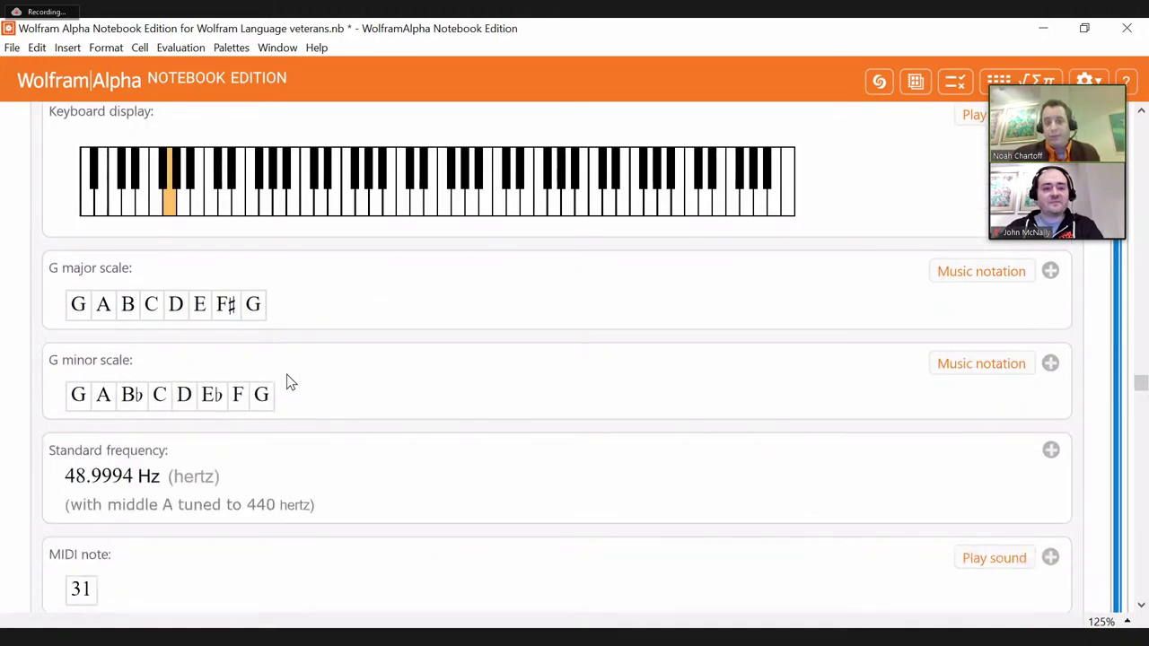
pyautogui.scroll(-2, 288, 381)
pyautogui.scroll(4, 288, 380)
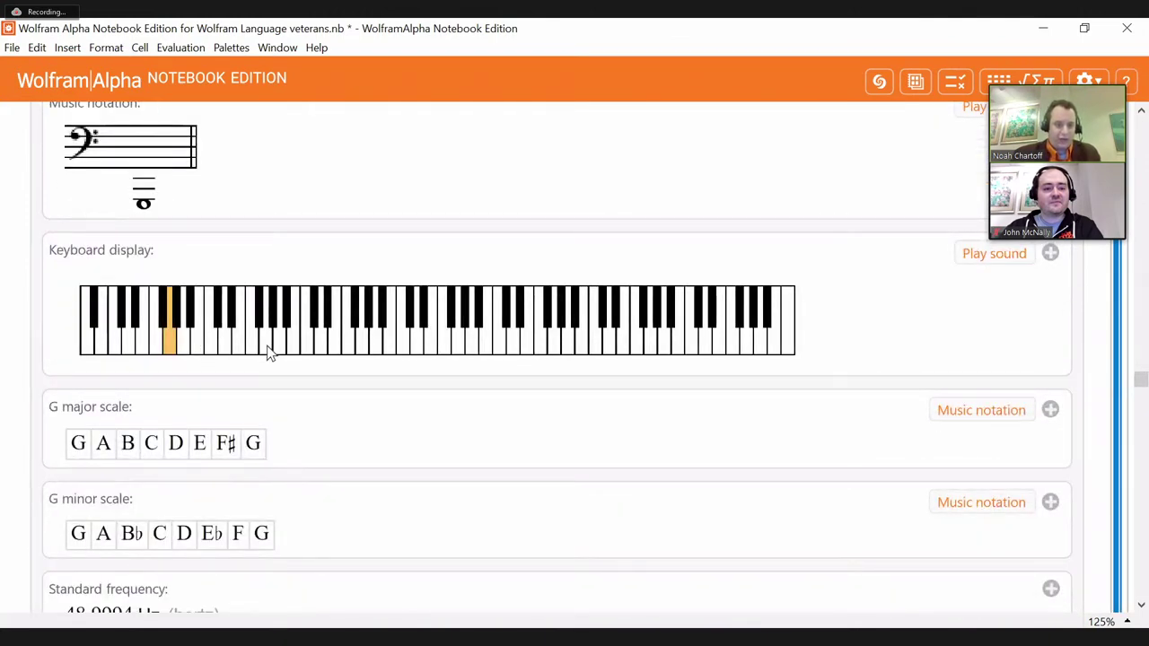
pyautogui.scroll(-10, 266, 347)
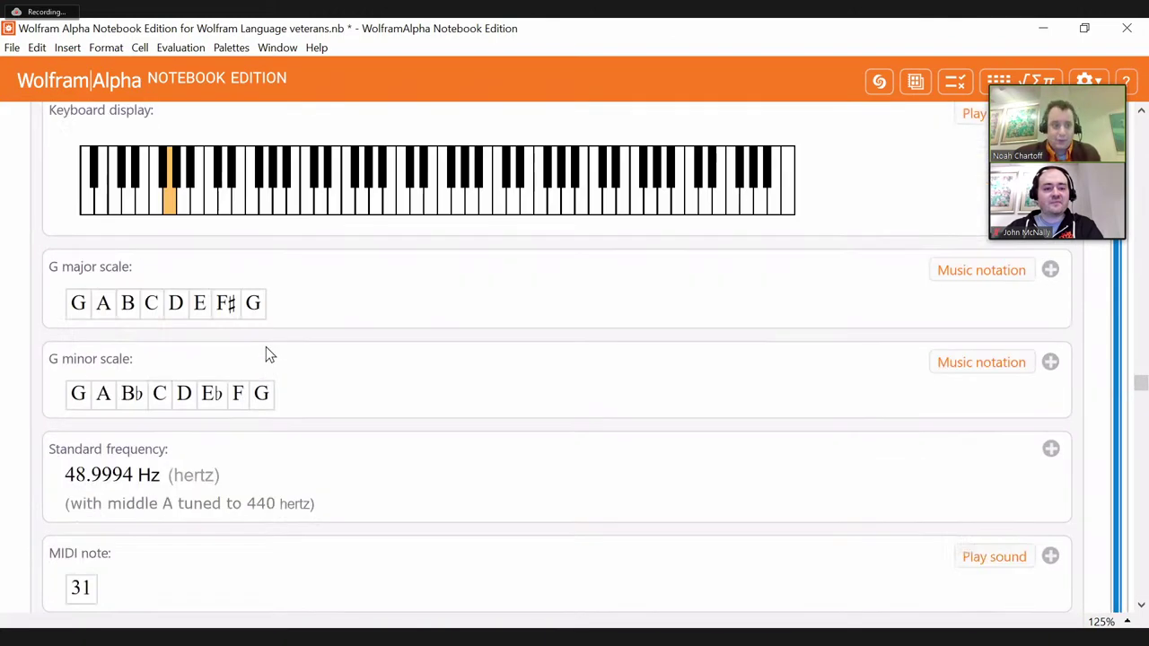
pyautogui.scroll(-1, 265, 346)
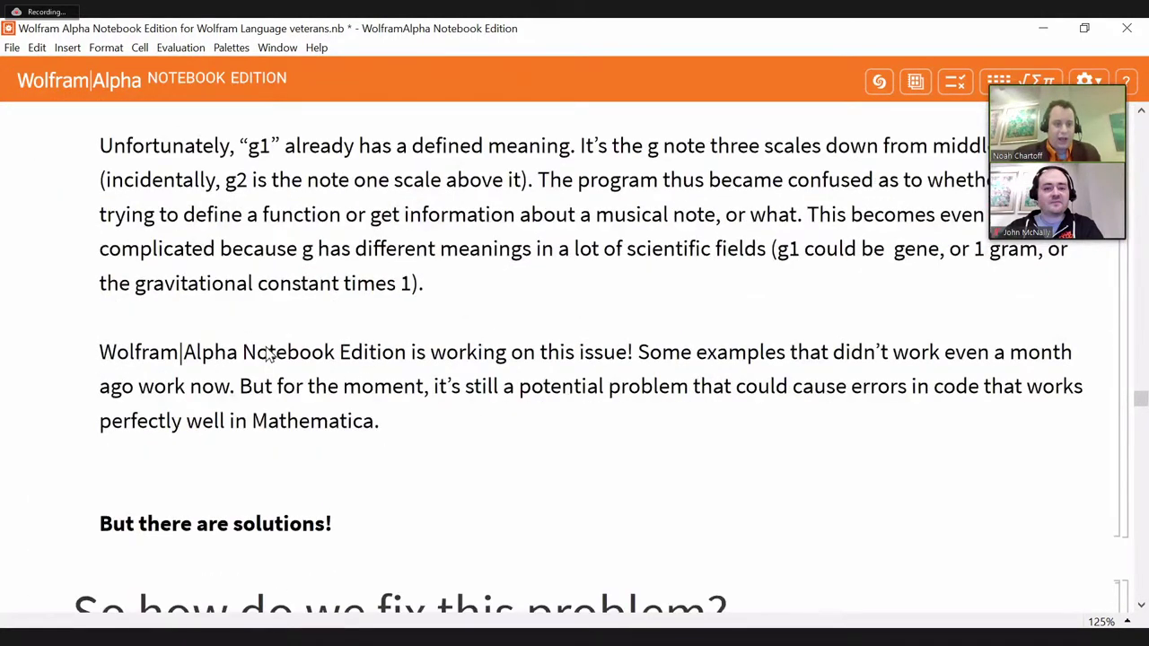
# Compare the alternate interpretations offered for "g1" with the explanation of its conflicting meanings and the note that solutions exist.
pyautogui.scroll(12, 266, 347)
pyautogui.scroll(1, 265, 347)
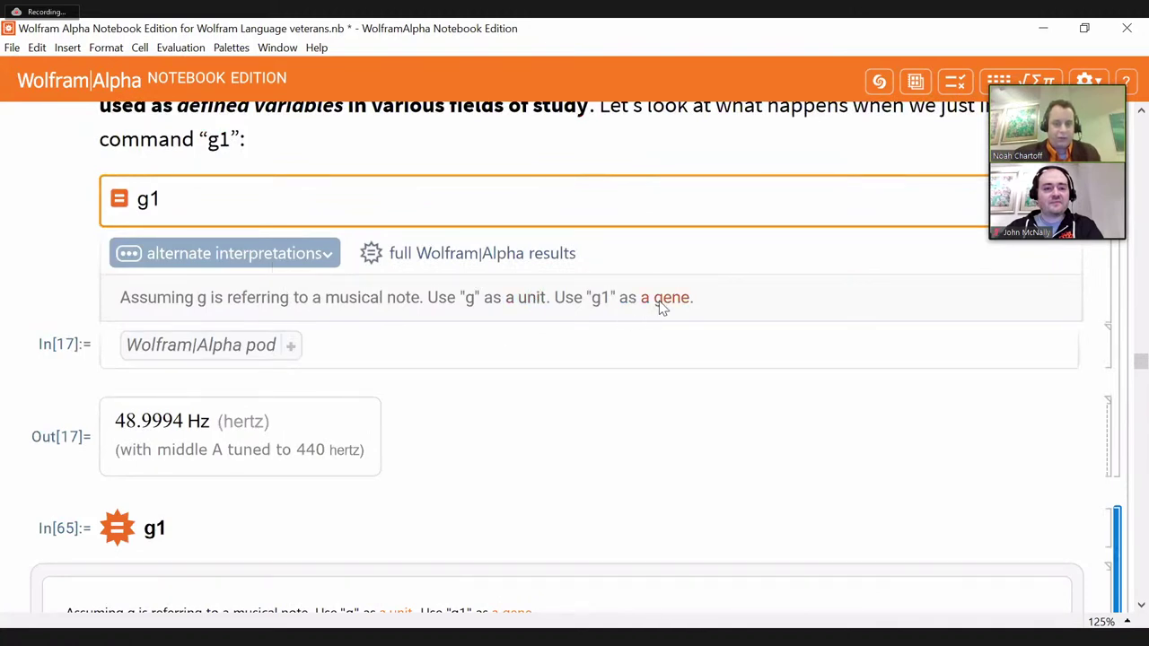
pyautogui.scroll(-10, 664, 302)
pyautogui.scroll(-5, 665, 301)
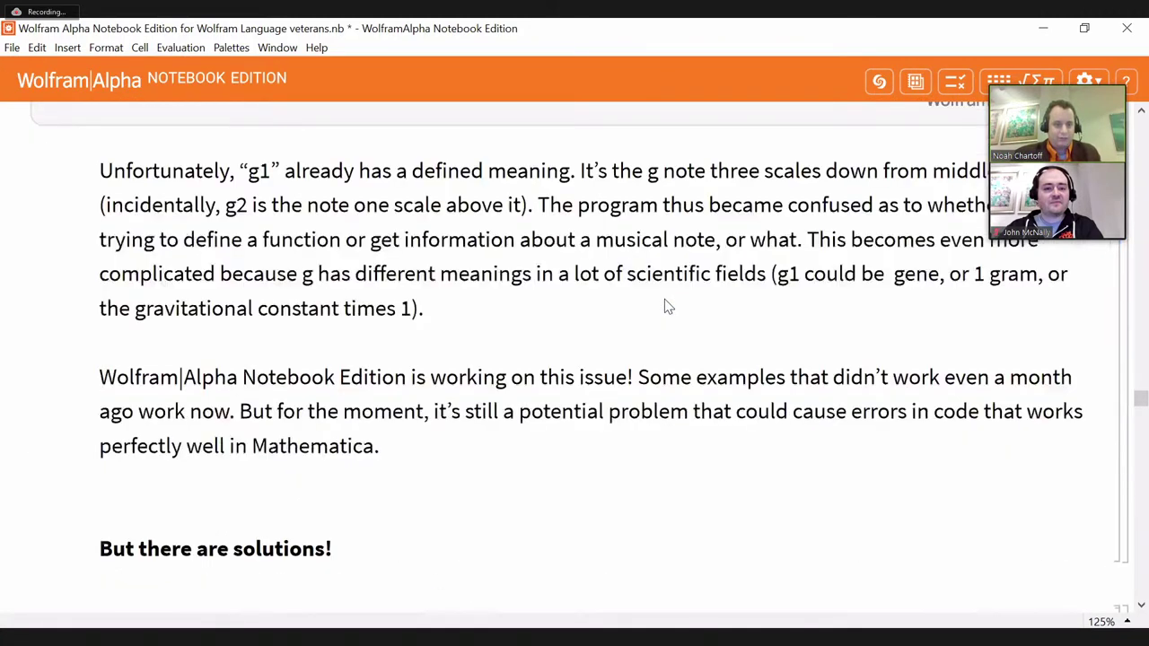
pyautogui.scroll(1, 664, 306)
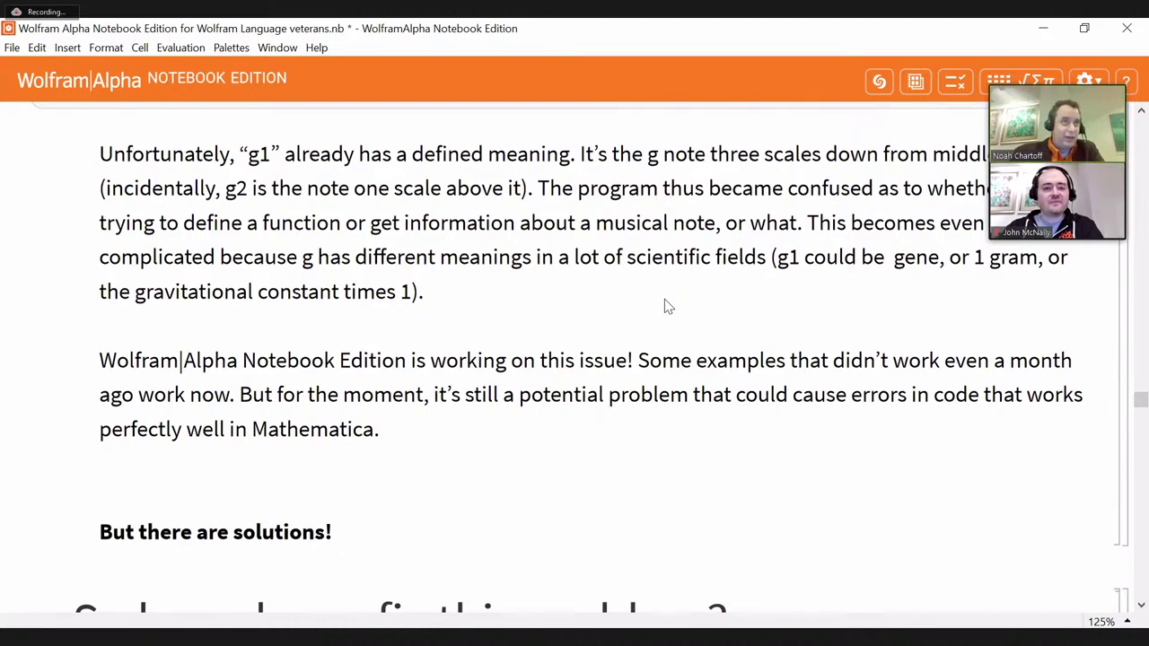
pyautogui.scroll(-1, 665, 307)
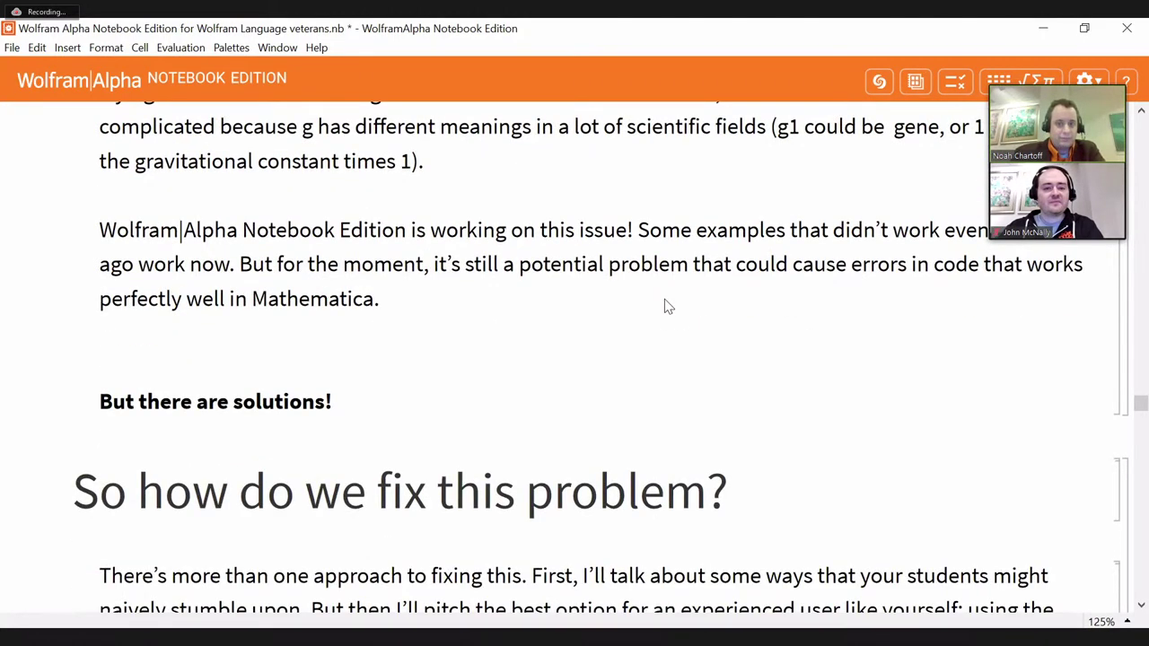
pyautogui.scroll(-1, 665, 307)
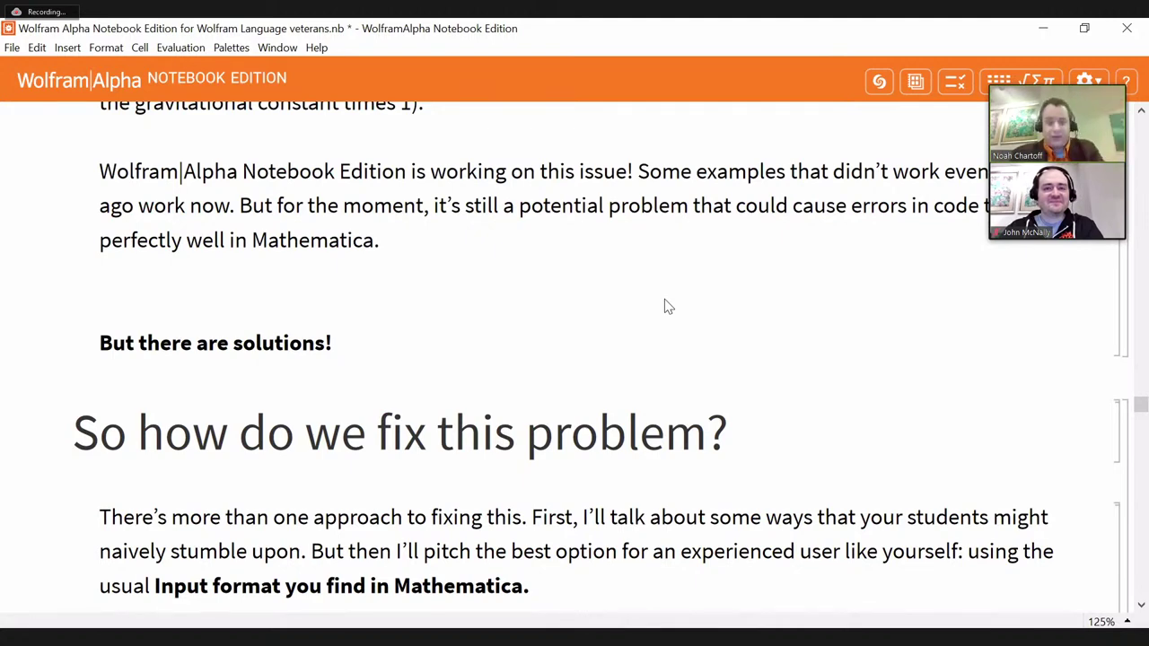
# Under "So how do we fix this problem?", reveal the results of the natural language cells "X" and "Y".
pyautogui.scroll(-5, 665, 307)
pyautogui.scroll(-1, 665, 307)
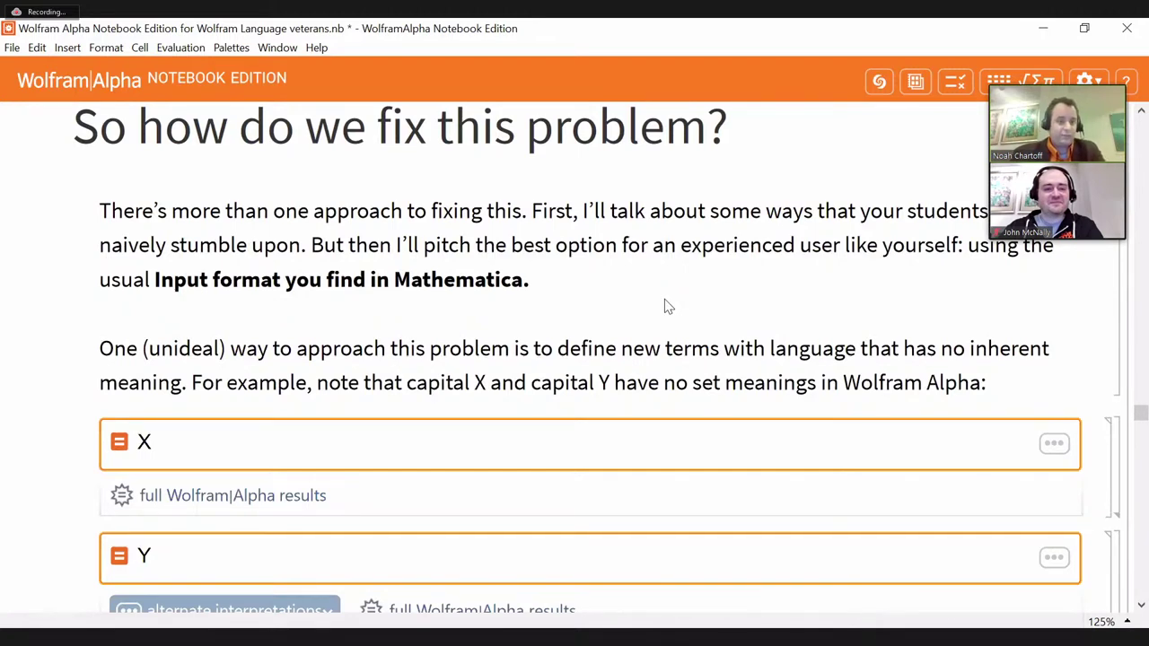
pyautogui.scroll(-2, 665, 307)
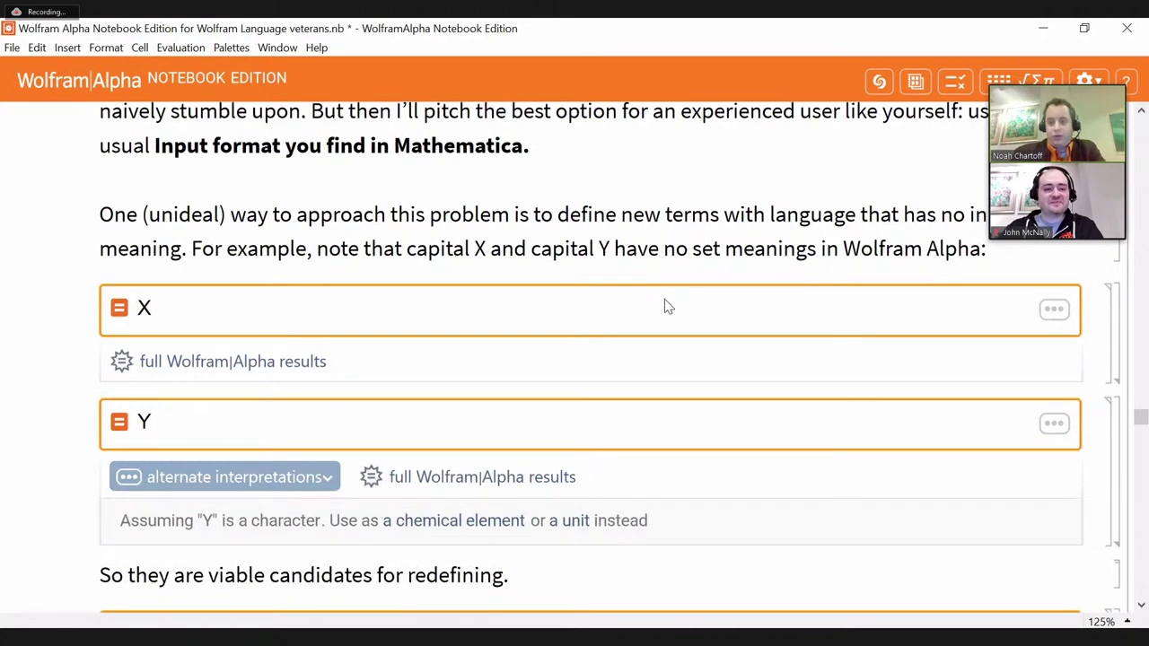
pyautogui.click(1123, 344)
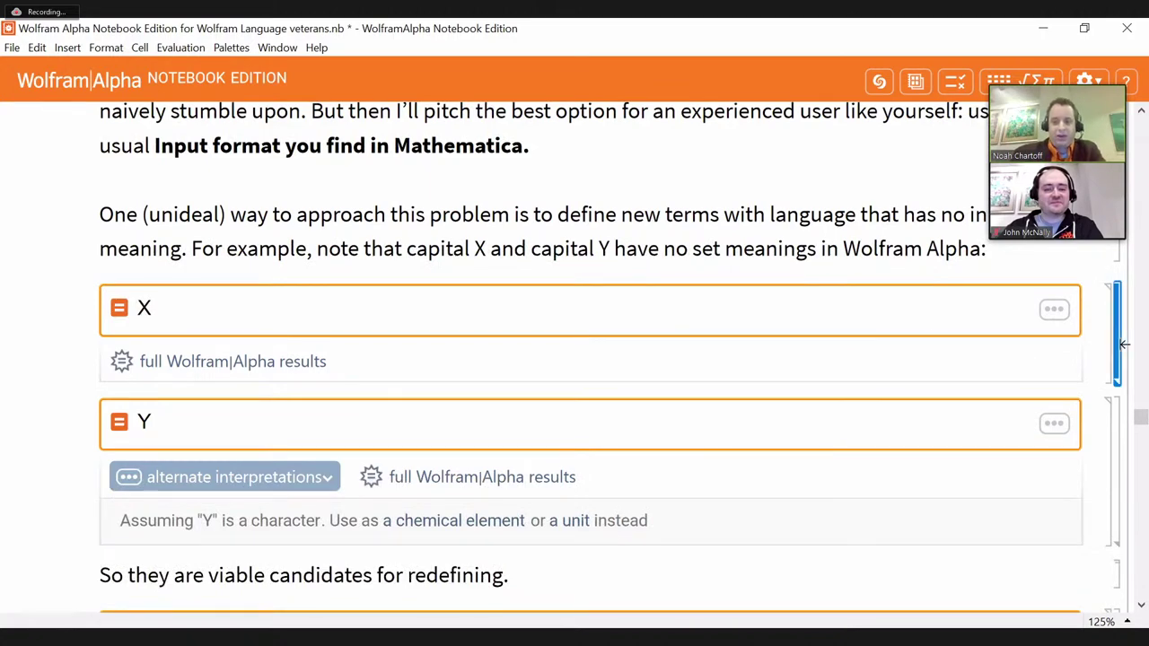
pyautogui.hotkey('shift', 'Return')
pyautogui.scroll(-3, 1123, 344)
pyautogui.click(1121, 381)
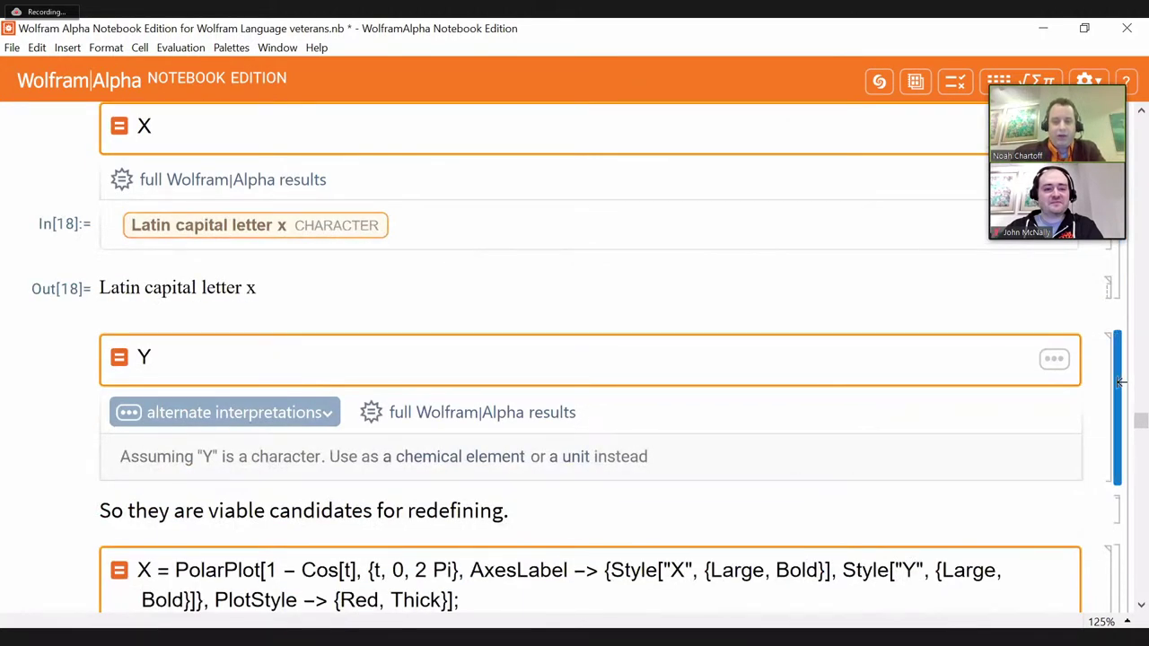
pyautogui.hotkey('shift', 'Return')
pyautogui.scroll(3, 731, 285)
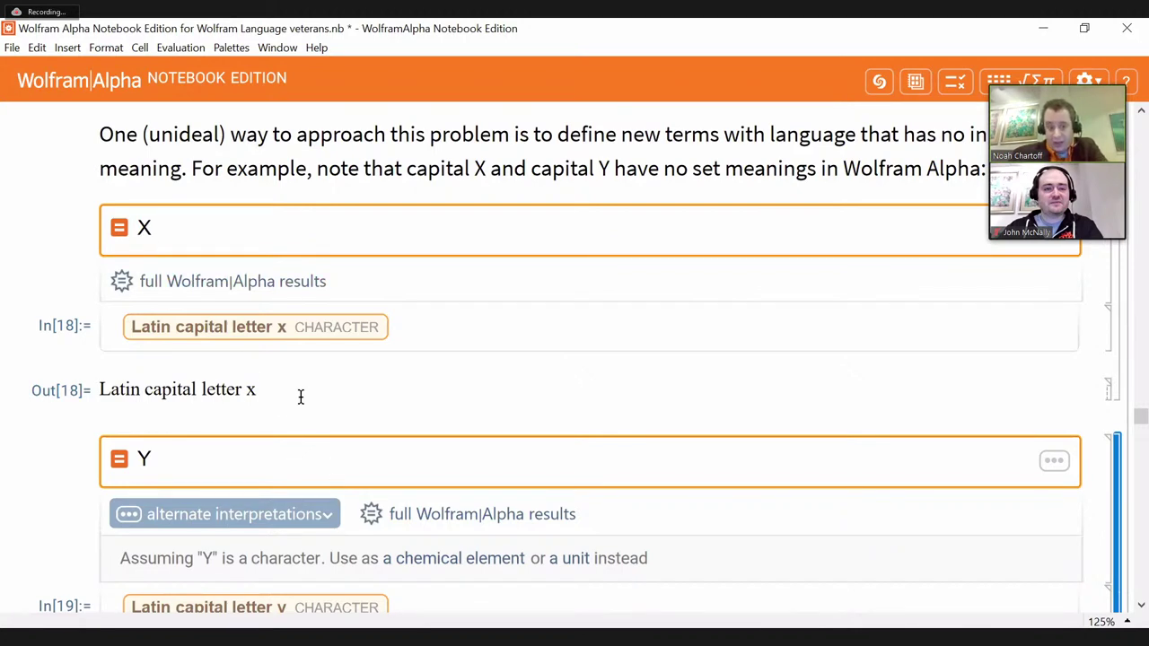
pyautogui.scroll(-5, 300, 397)
pyautogui.scroll(4, 300, 398)
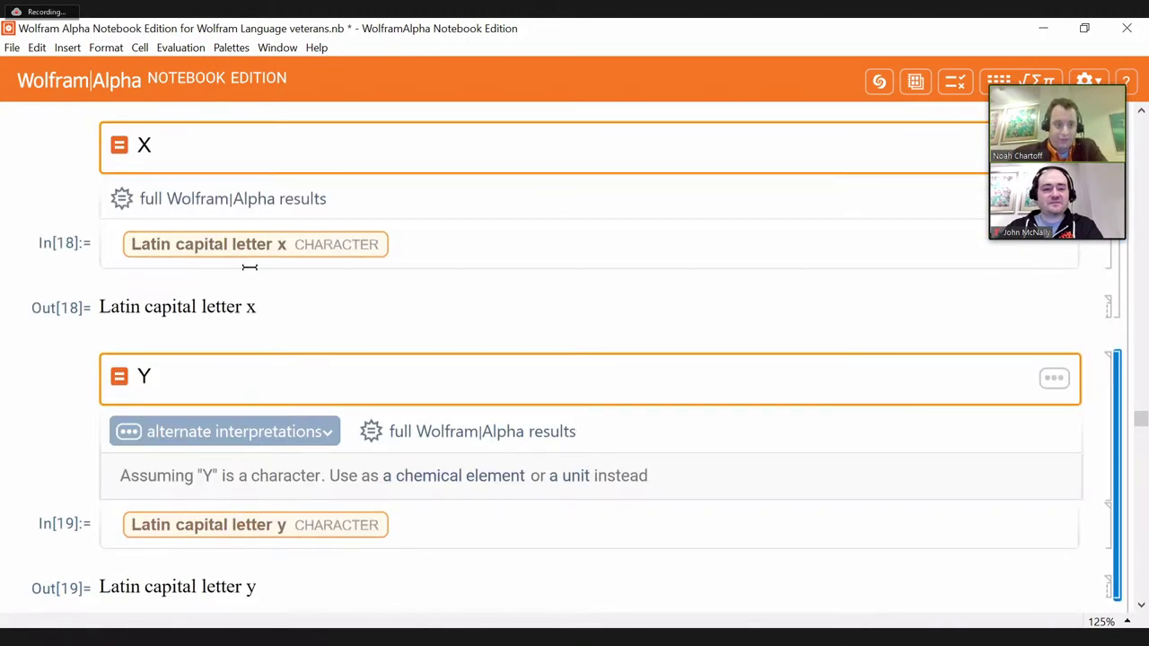
pyautogui.scroll(-4, 209, 341)
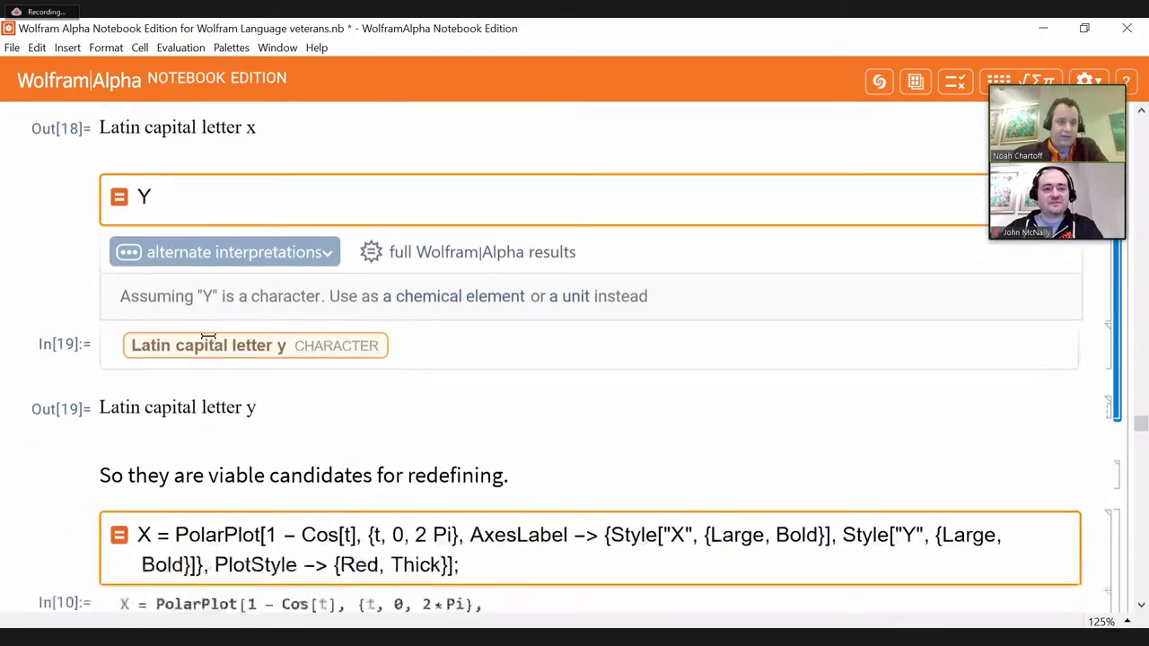
# Examine the cells that redefine X as the PolarPlot and Y as the Graphics text, along with the Show[X,Y] cell.
pyautogui.scroll(-2, 291, 422)
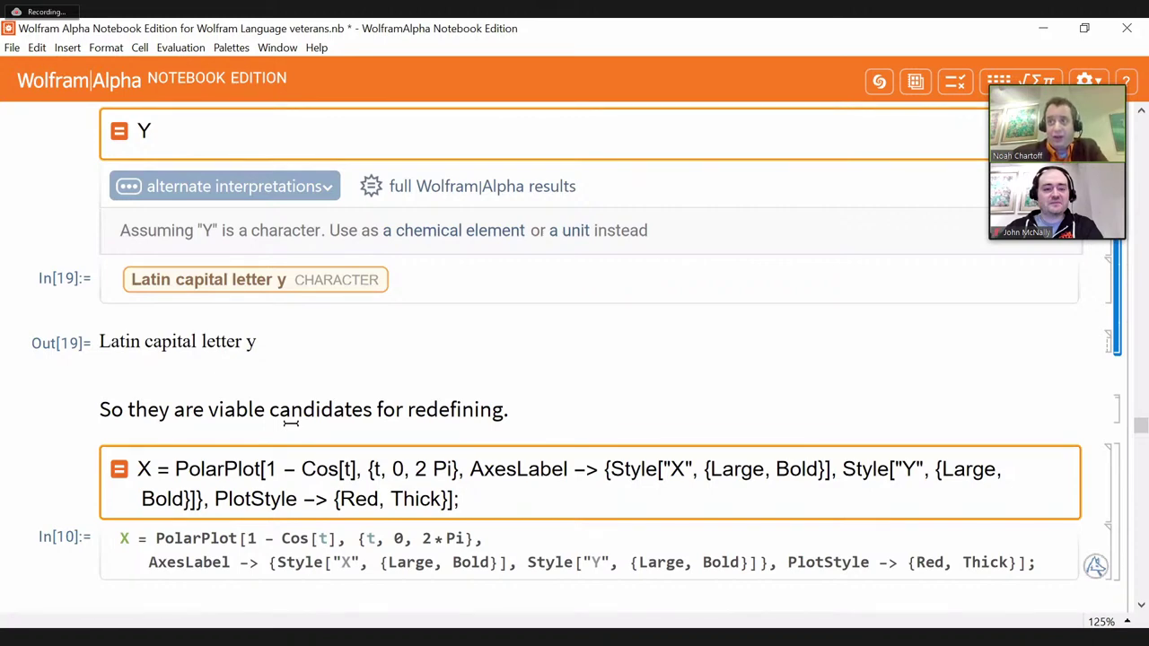
pyautogui.scroll(-5, 291, 423)
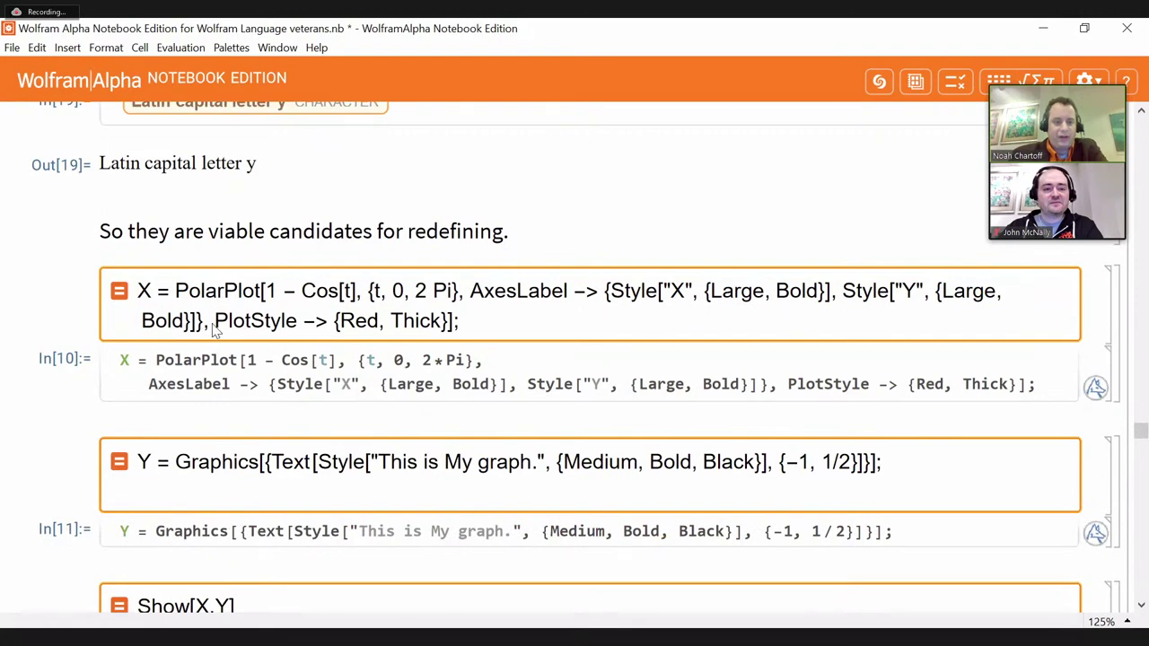
pyautogui.doubleClick(1119, 304)
pyautogui.doubleClick(1118, 303)
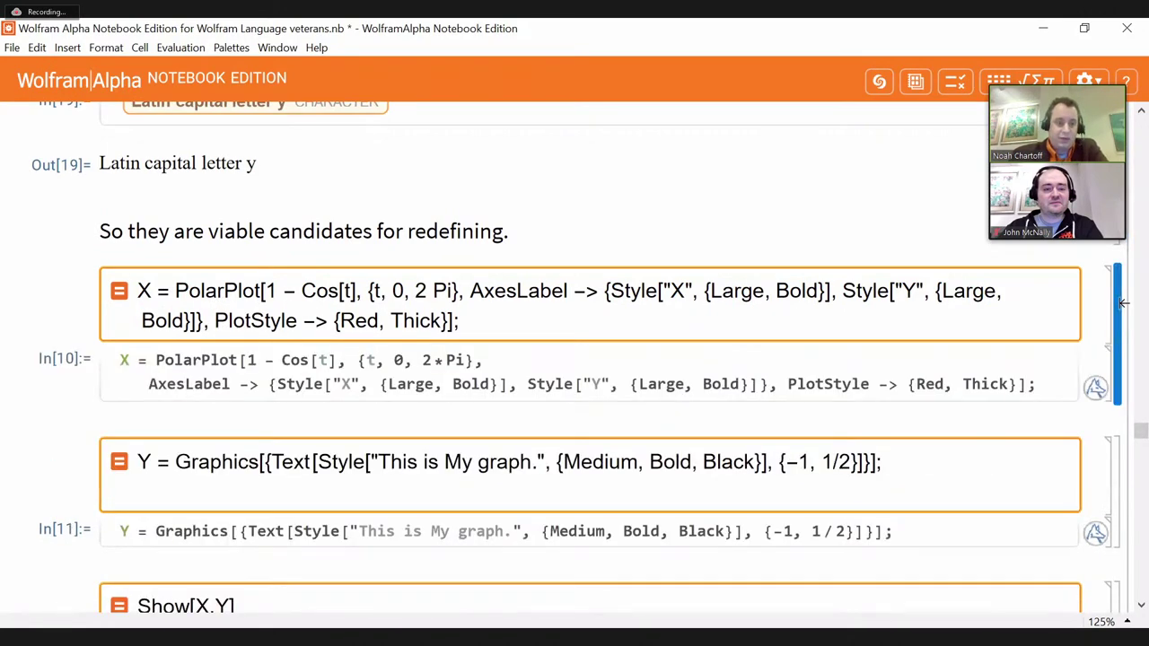
pyautogui.doubleClick(1118, 475)
pyautogui.doubleClick(1118, 476)
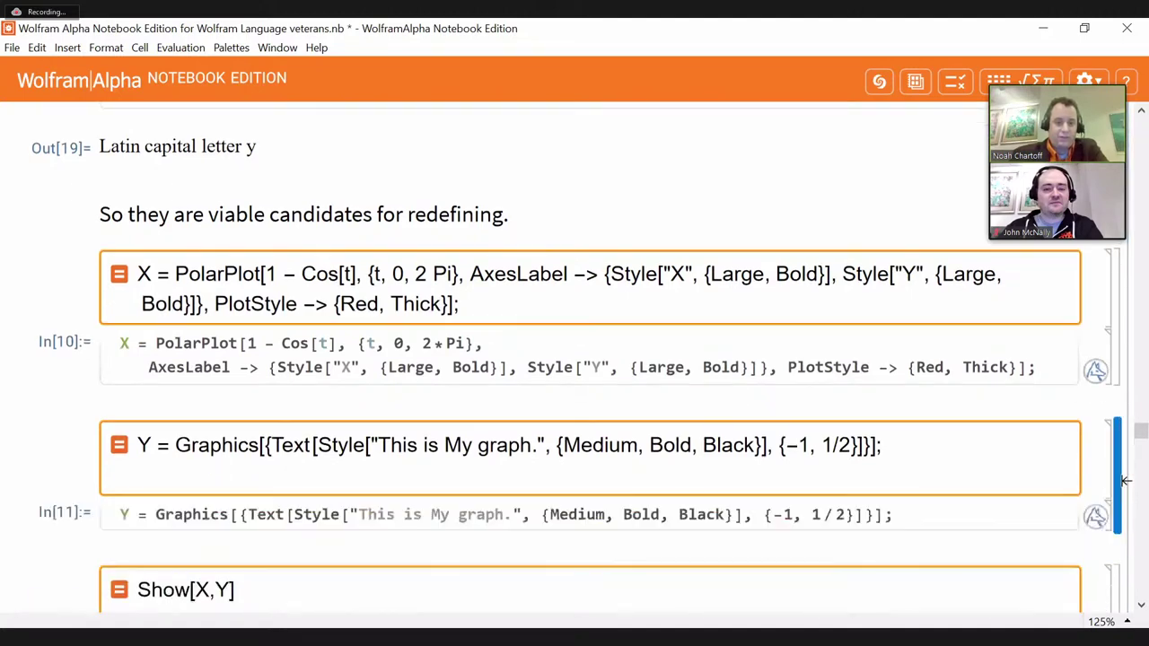
pyautogui.scroll(-3, 320, 359)
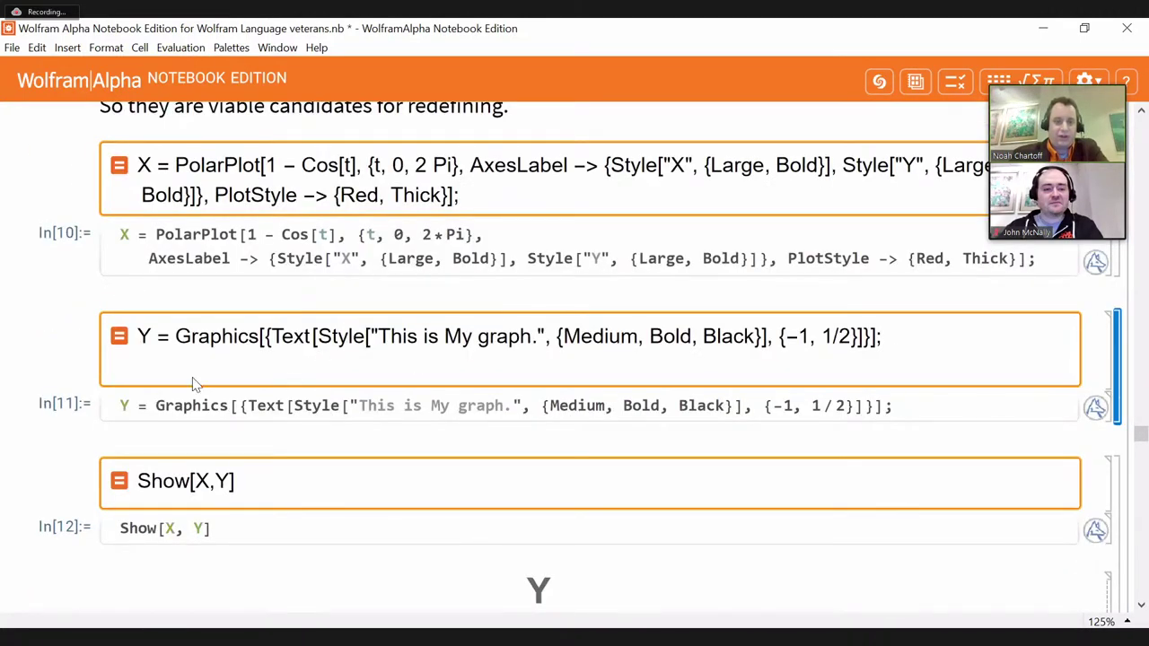
pyautogui.scroll(-2, 267, 438)
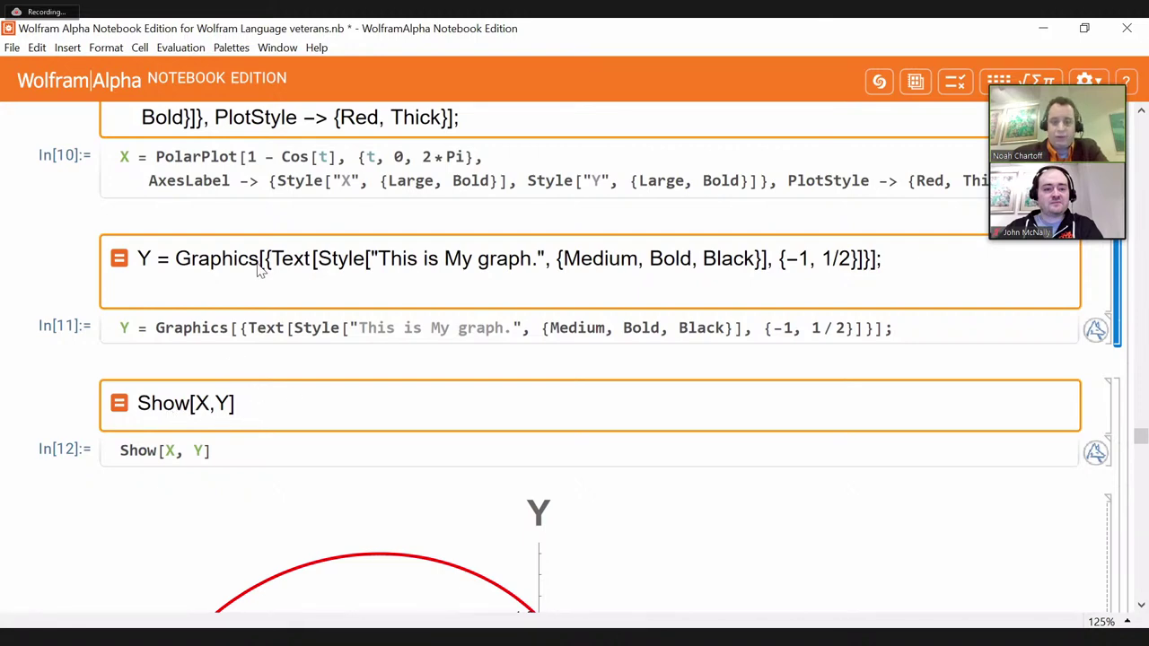
pyautogui.scroll(3, 449, 278)
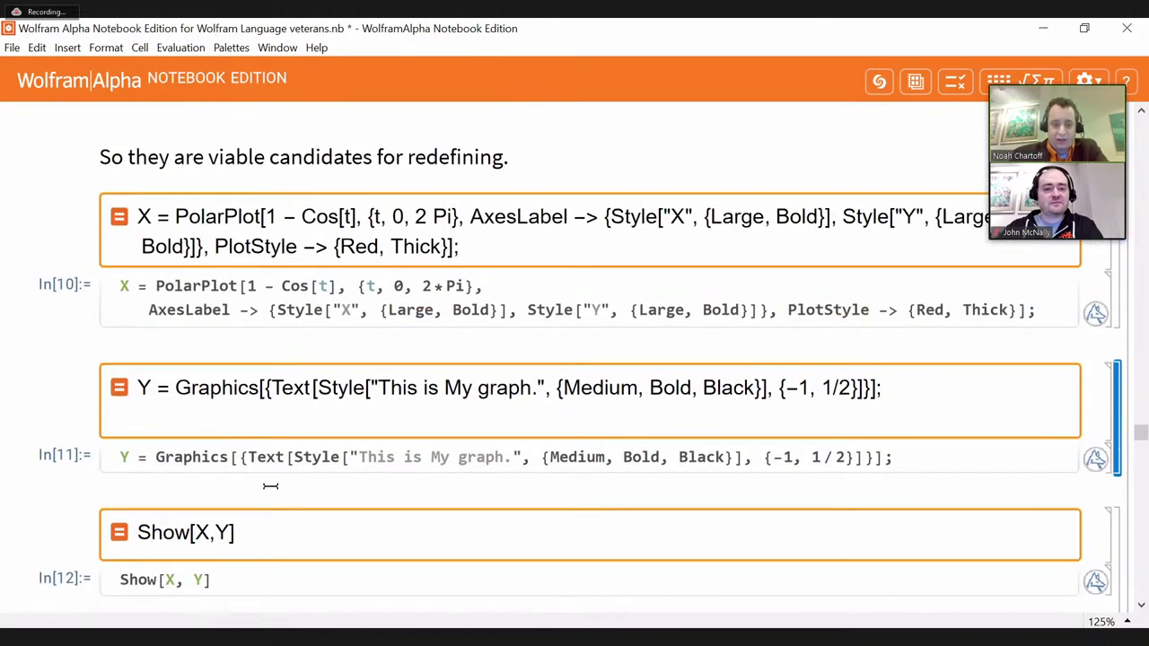
pyautogui.scroll(-1, 269, 486)
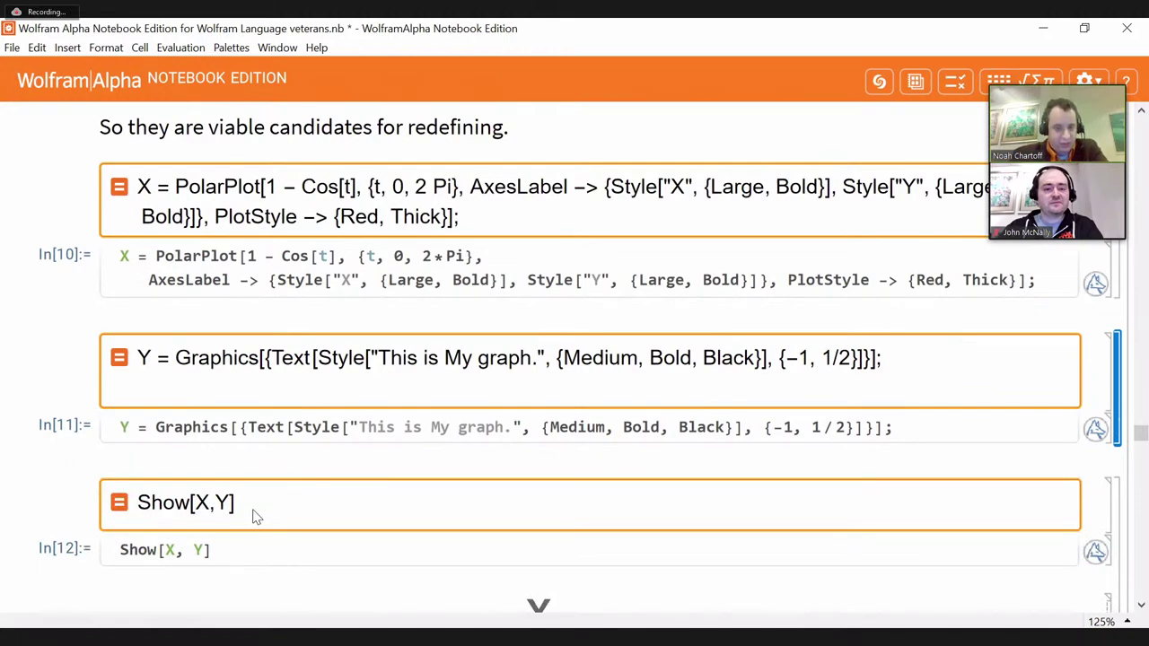
# Review the combined graph from Show[X,Y] and the paragraph on backwards compatibility beneath it.
pyautogui.scroll(-10, 254, 516)
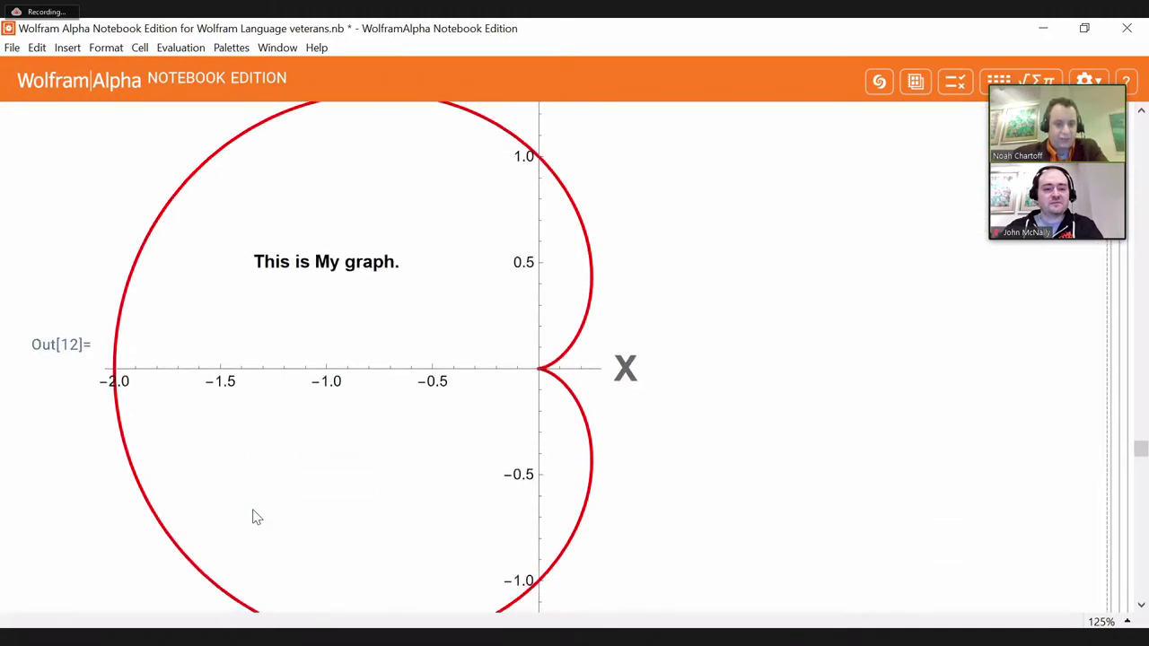
pyautogui.scroll(3, 254, 516)
pyautogui.scroll(-2, 254, 516)
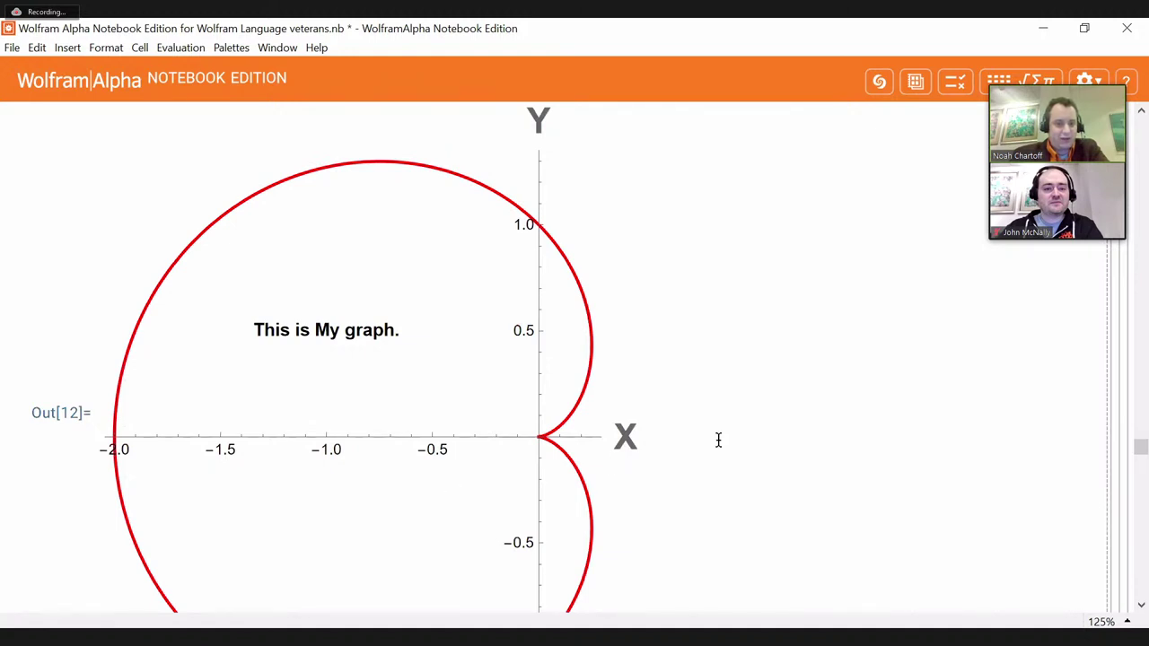
pyautogui.scroll(-10, 763, 446)
pyautogui.scroll(-3, 765, 446)
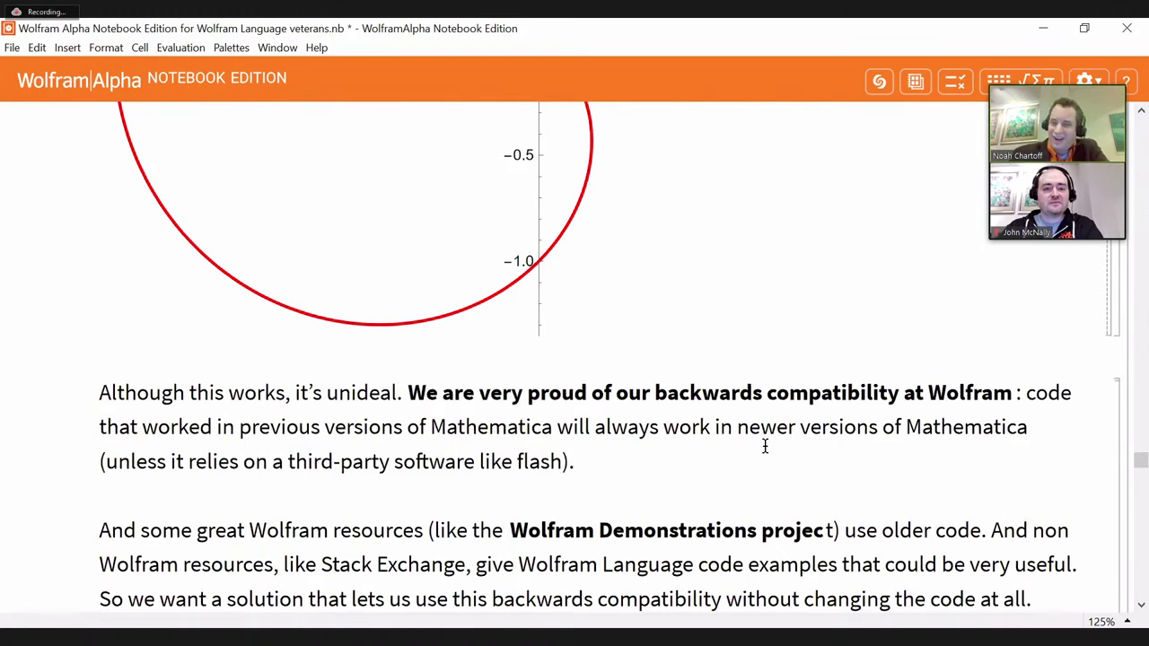
# Open the Mathematics category of the Interactive Demonstrations in the topic browser.
pyautogui.scroll(-3, 764, 446)
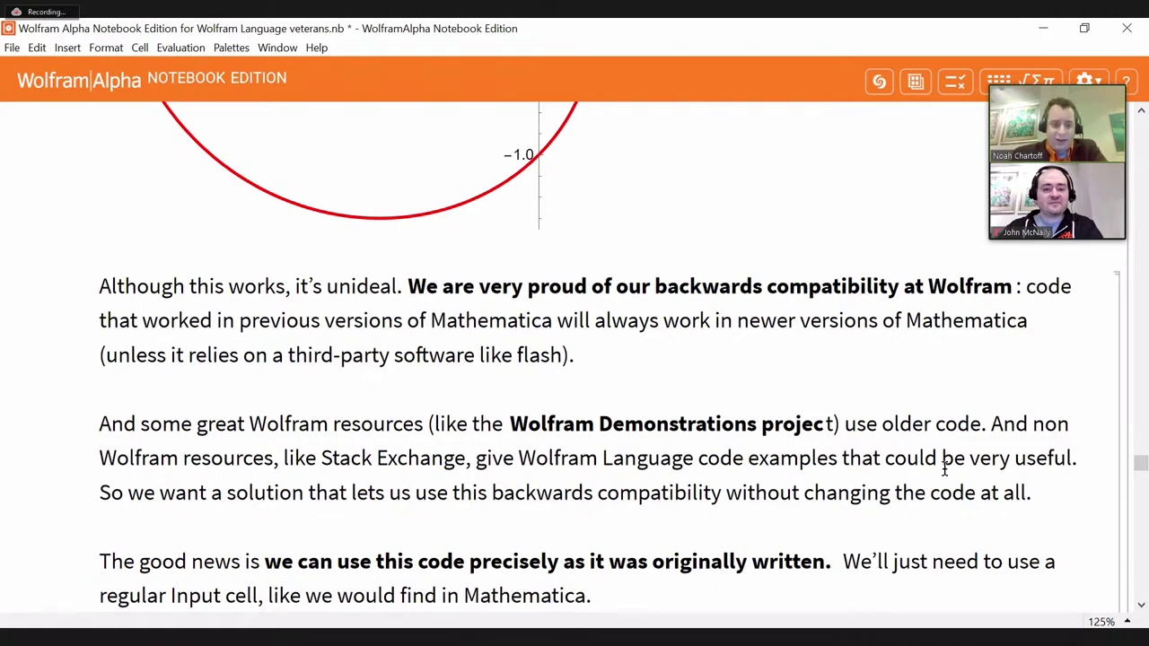
pyautogui.scroll(-1, 944, 468)
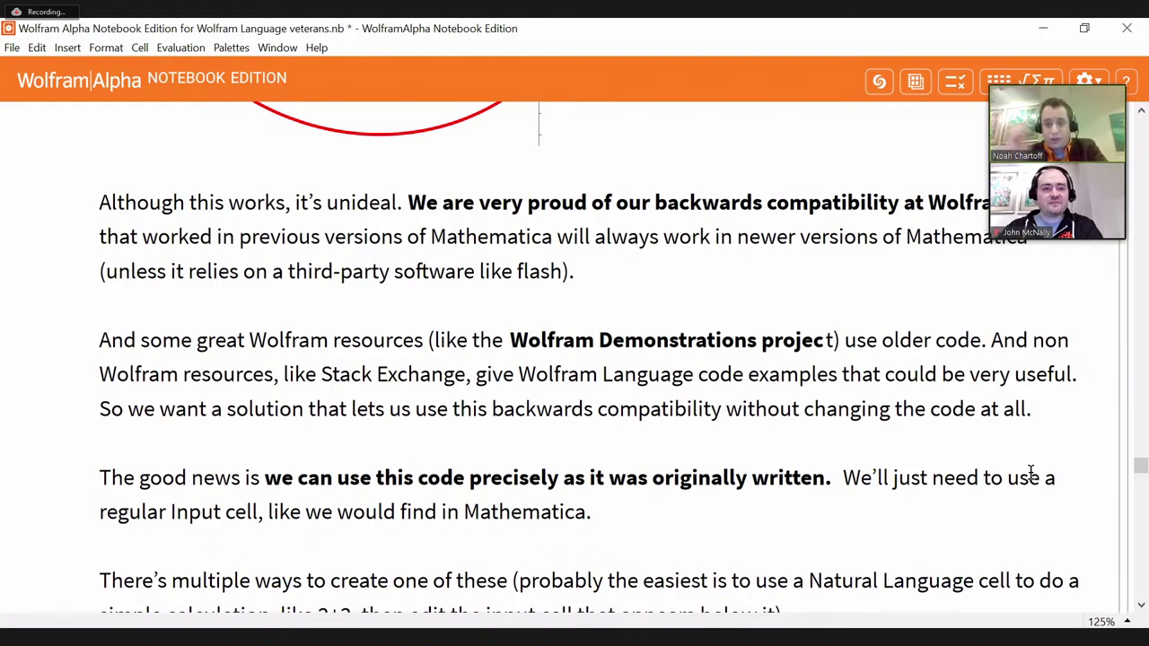
pyautogui.click(872, 82)
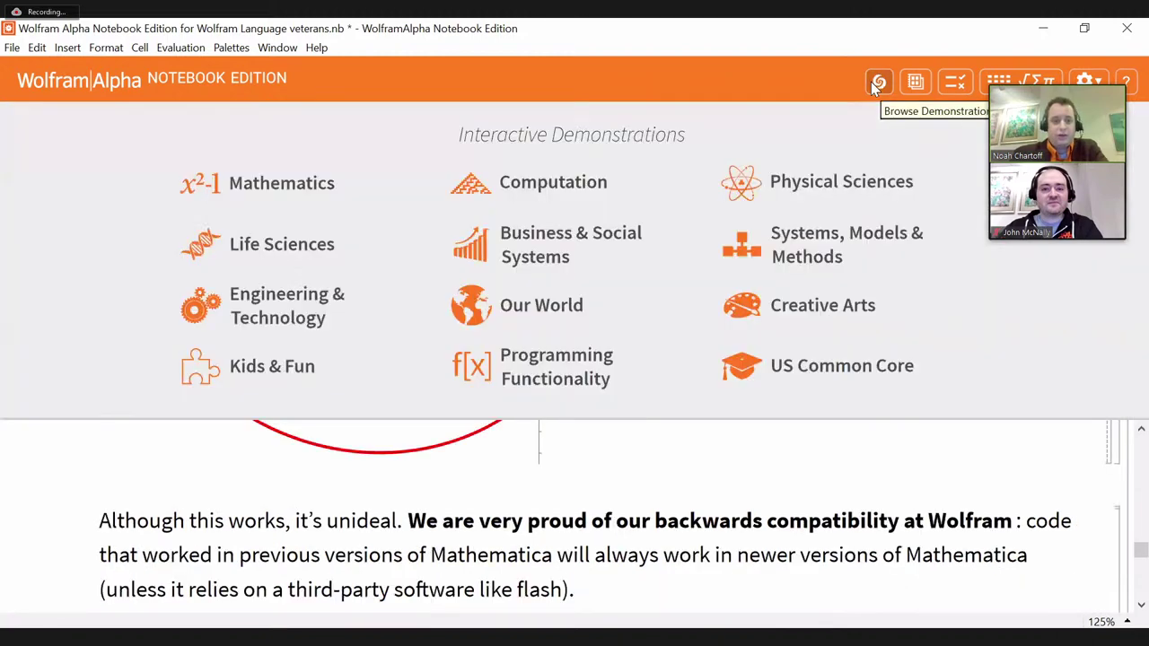
pyautogui.click(280, 190)
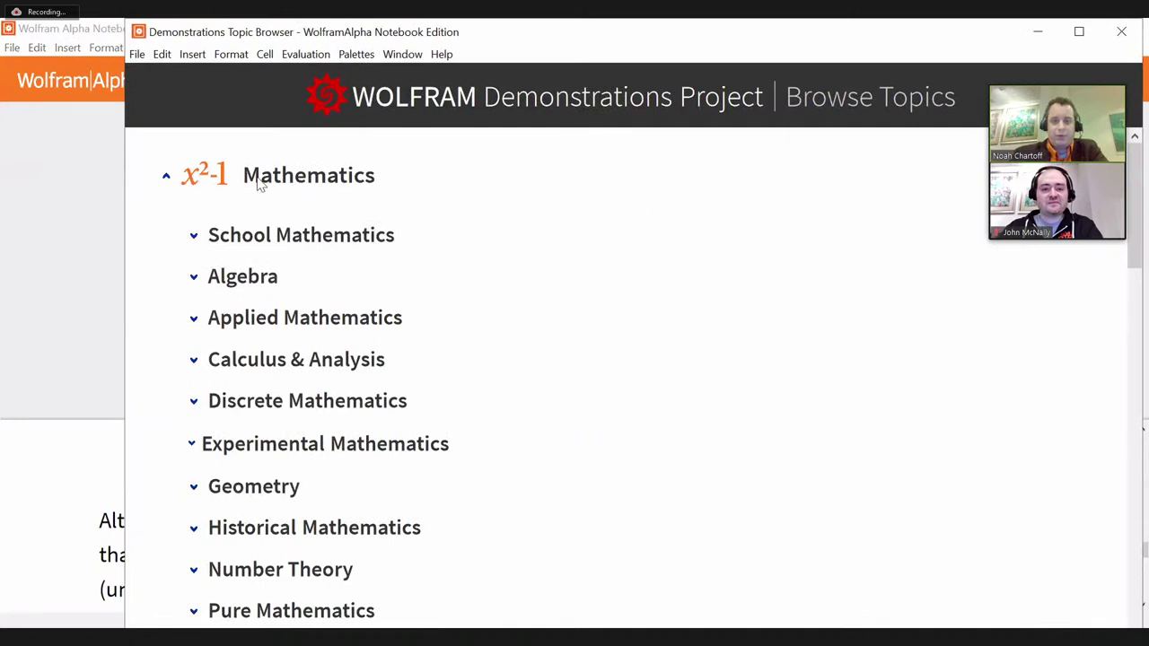
# Within the Mathematics topics, expand Geometry and its High School Geometry subsection to list the demonstrations.
pyautogui.scroll(-5, 539, 235)
pyautogui.scroll(2, 538, 236)
pyautogui.scroll(-1, 538, 235)
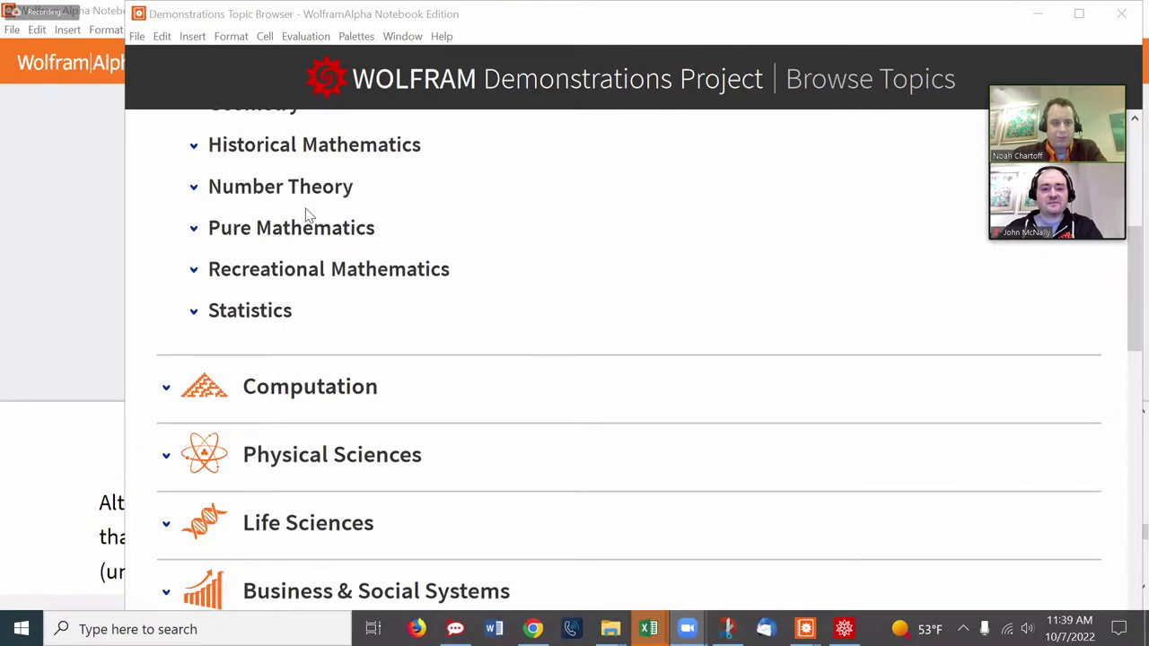
pyautogui.scroll(3, 305, 213)
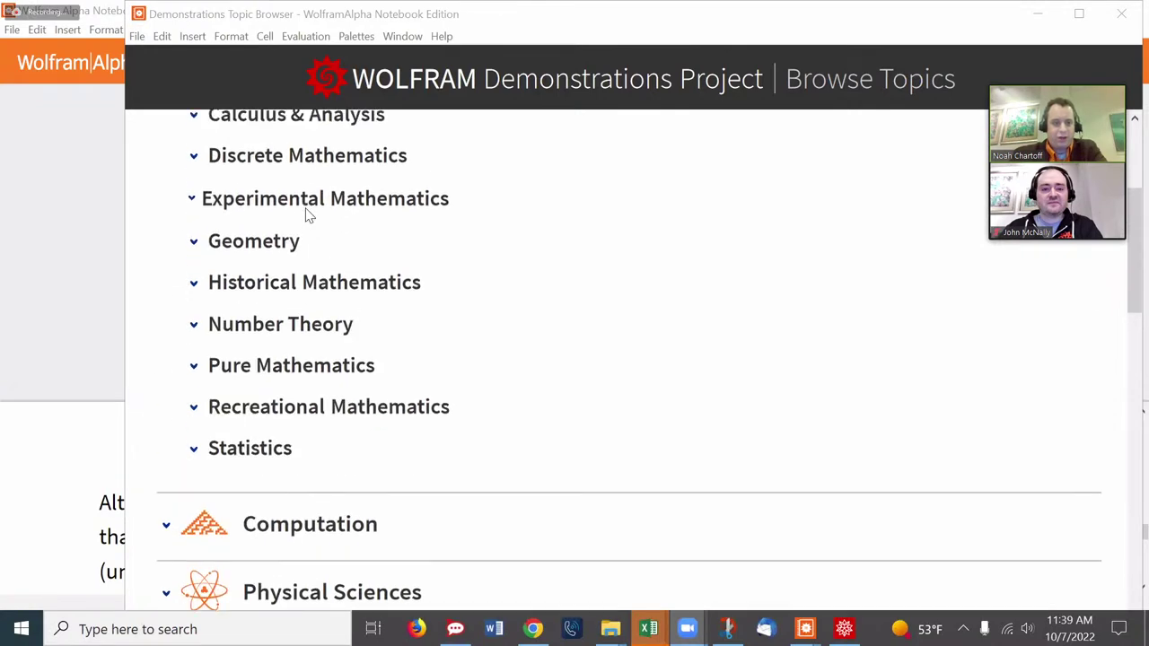
pyautogui.scroll(3, 224, 366)
pyautogui.click(223, 366)
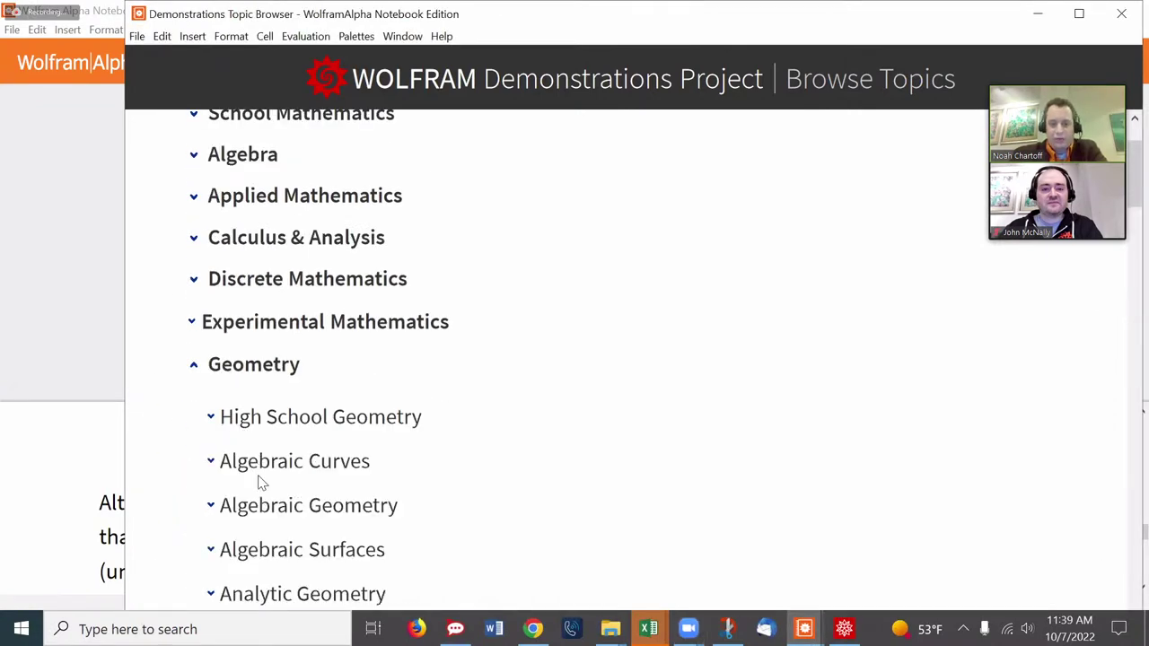
pyautogui.scroll(-3, 257, 479)
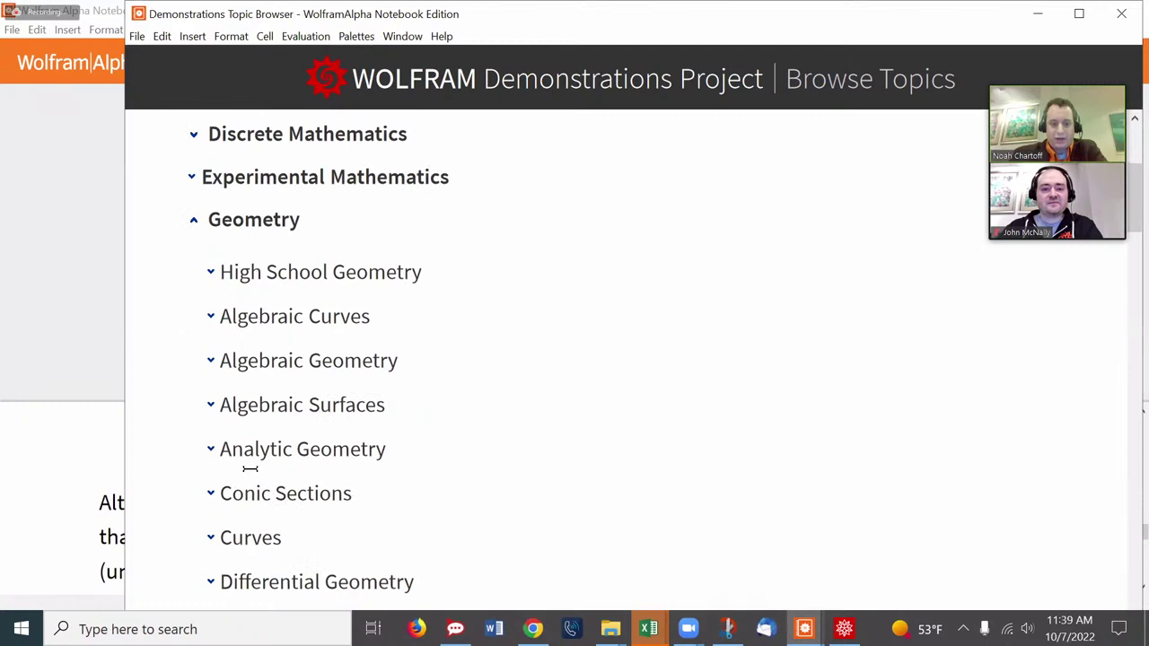
pyautogui.click(262, 280)
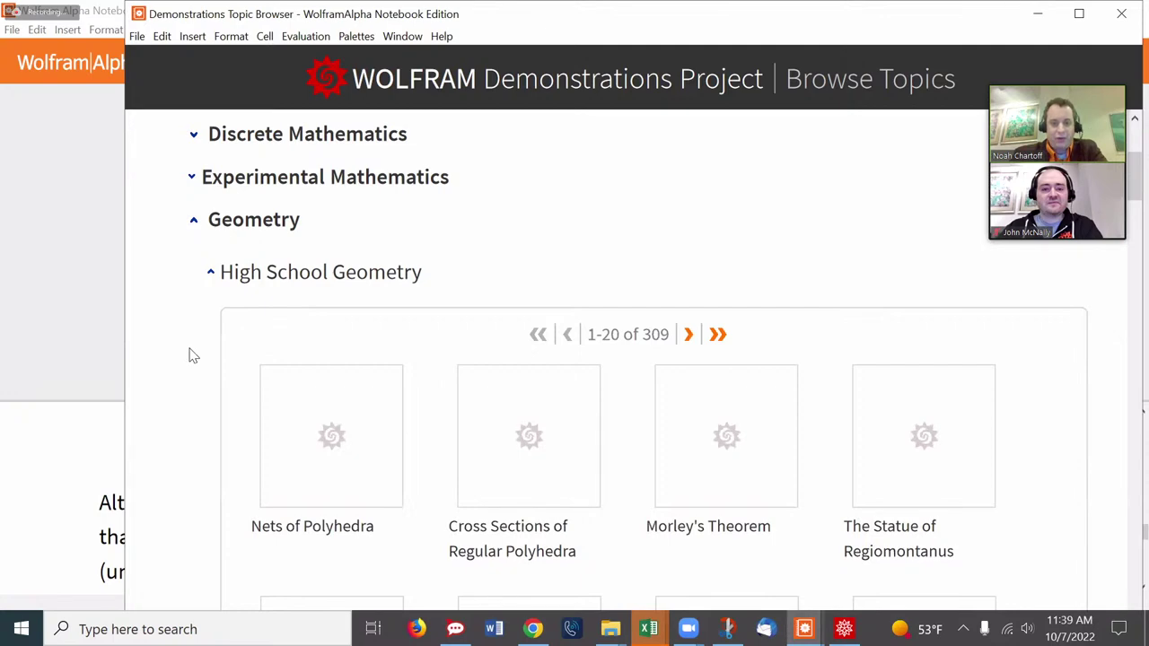
# Look through the High School Geometry demonstrations, then close the topic browser and the list of demonstration categories.
pyautogui.scroll(-5, 189, 347)
pyautogui.scroll(-10, 190, 347)
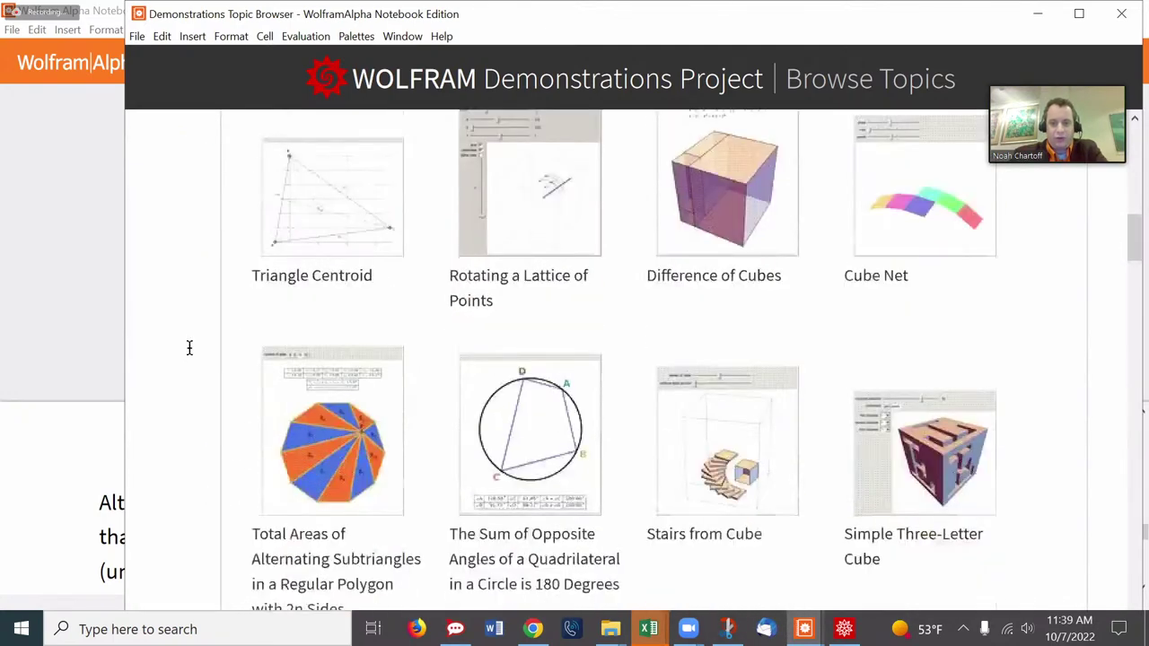
pyautogui.scroll(-6, 189, 347)
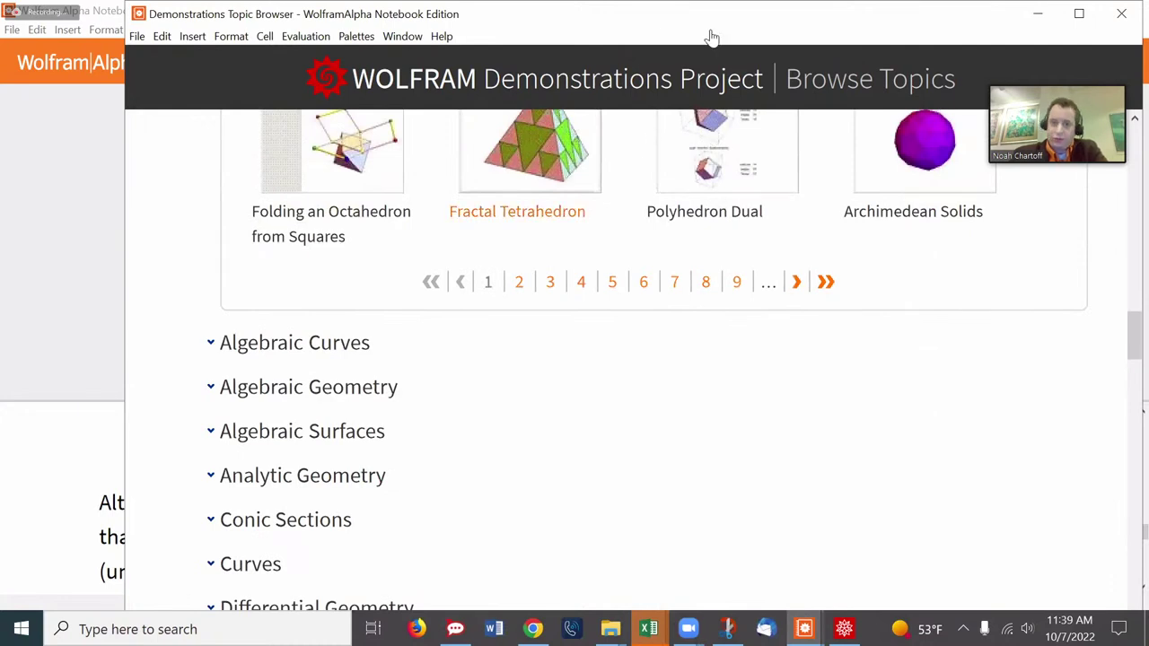
pyautogui.click(1121, 14)
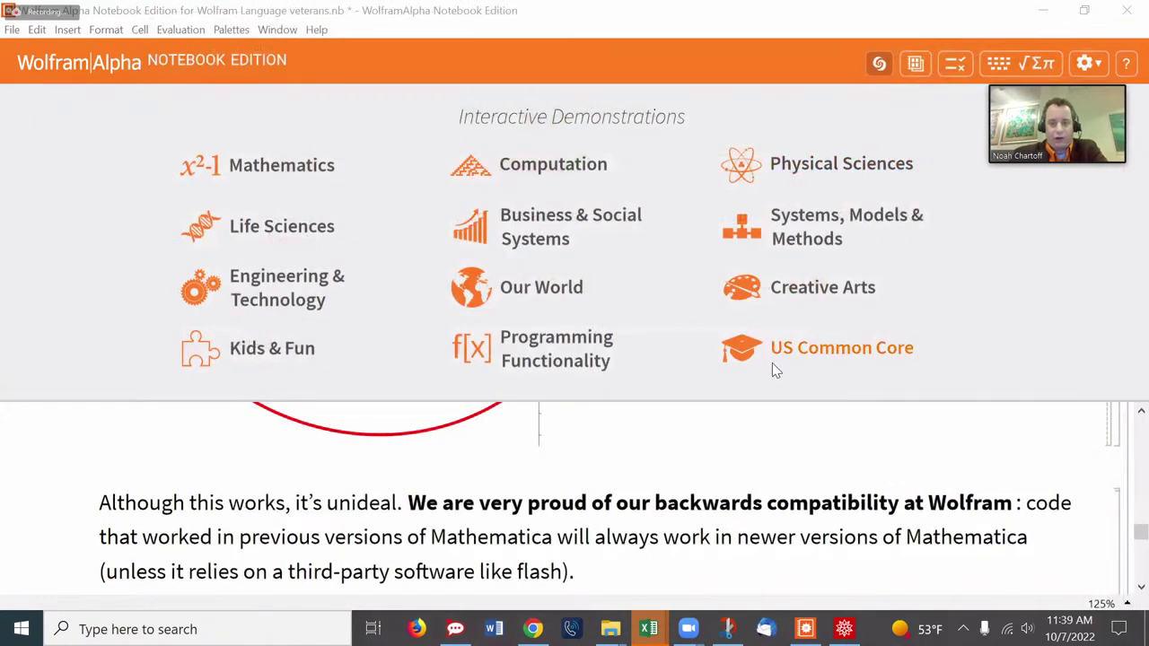
pyautogui.click(878, 63)
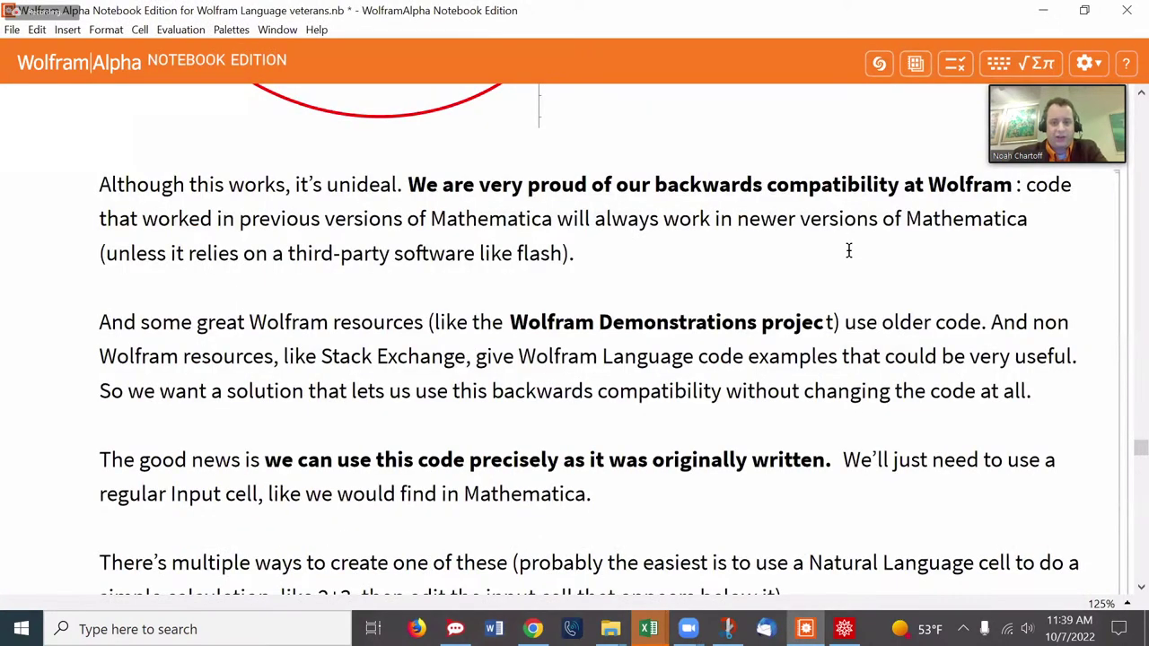
# Examine the explanation of using original code in a regular Input cell, together with the 2+3 example beneath it.
pyautogui.scroll(-1, 848, 250)
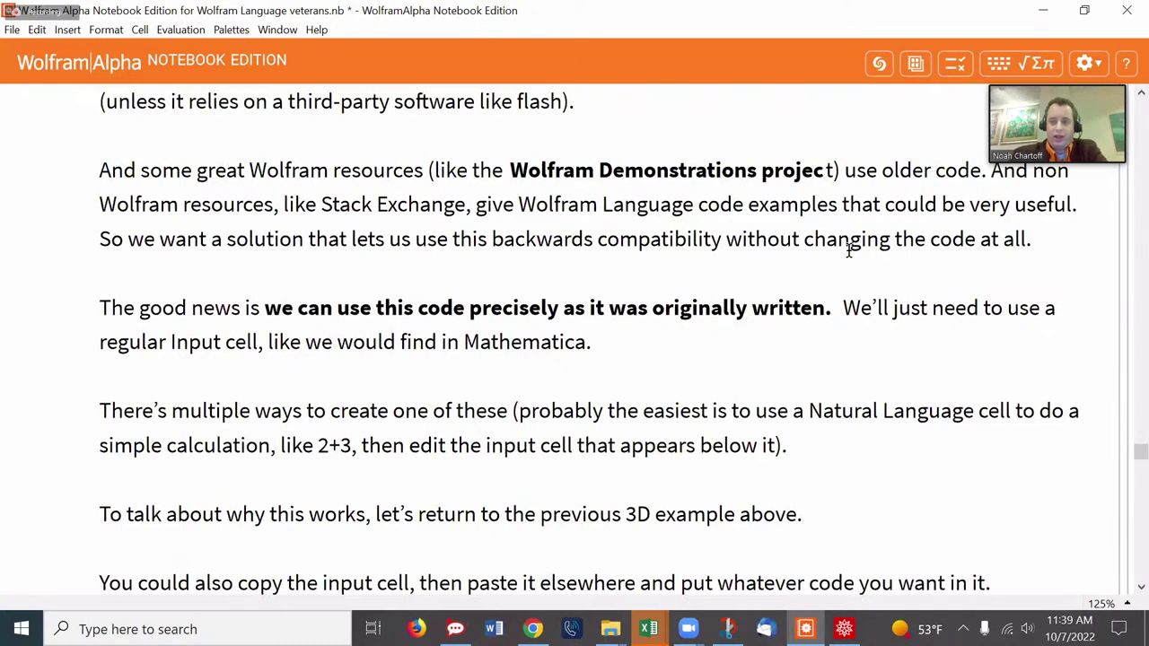
pyautogui.scroll(-3, 848, 250)
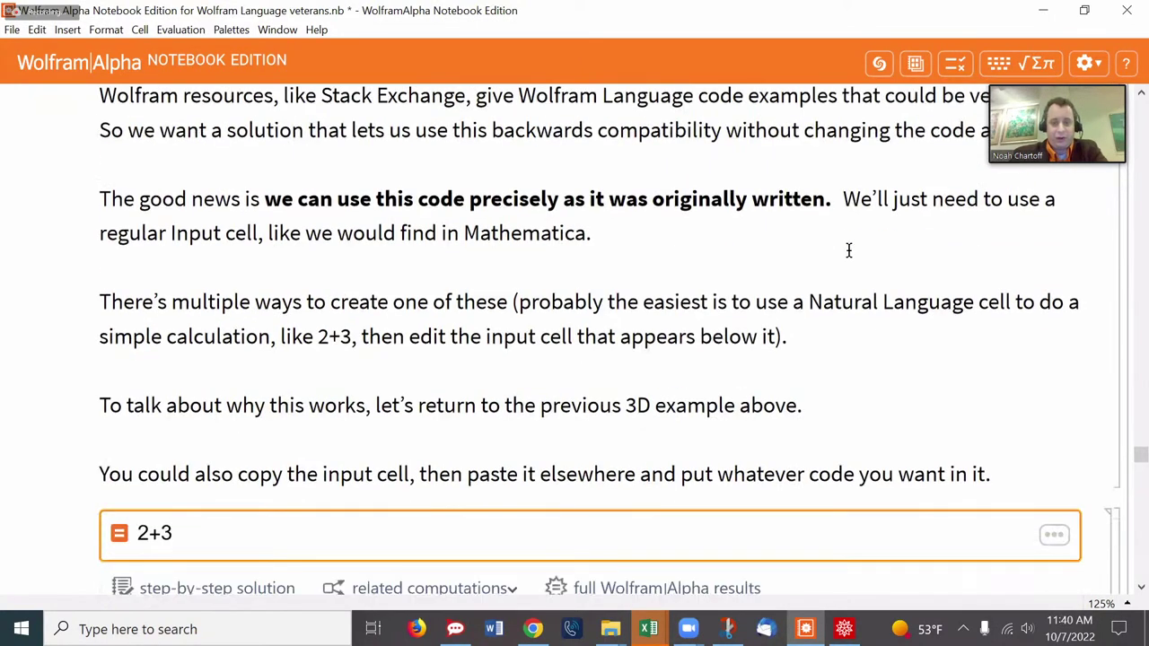
pyautogui.scroll(3, 848, 251)
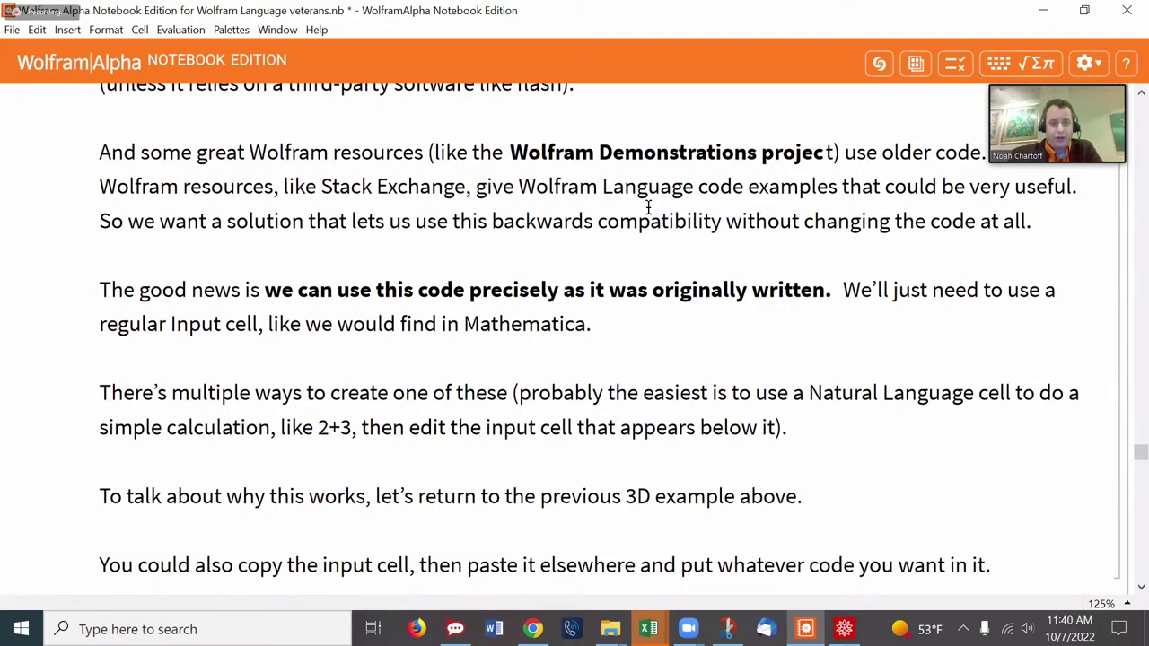
pyautogui.scroll(-5, 648, 206)
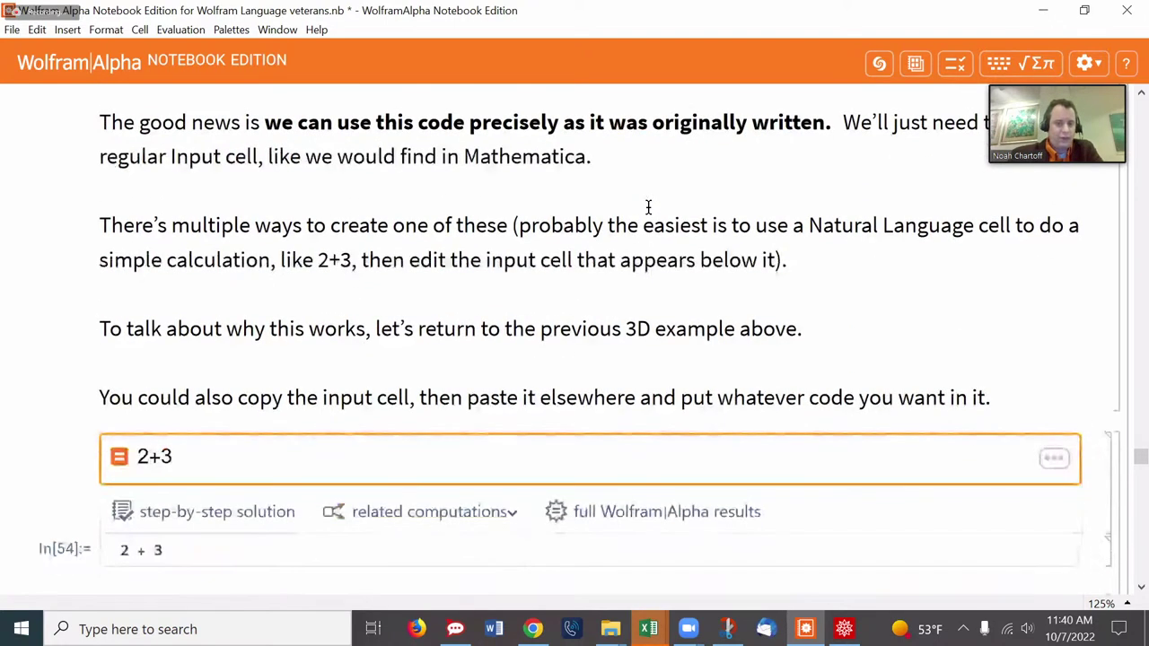
pyautogui.scroll(3, 648, 206)
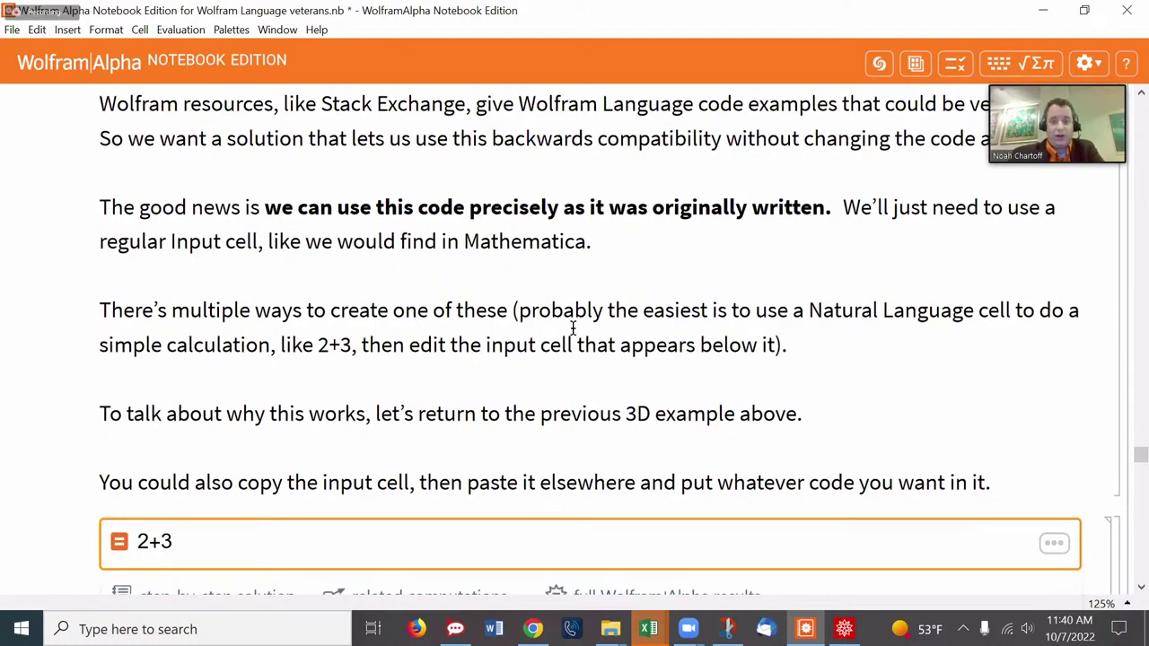
pyautogui.scroll(-6, 573, 329)
pyautogui.scroll(5, 572, 329)
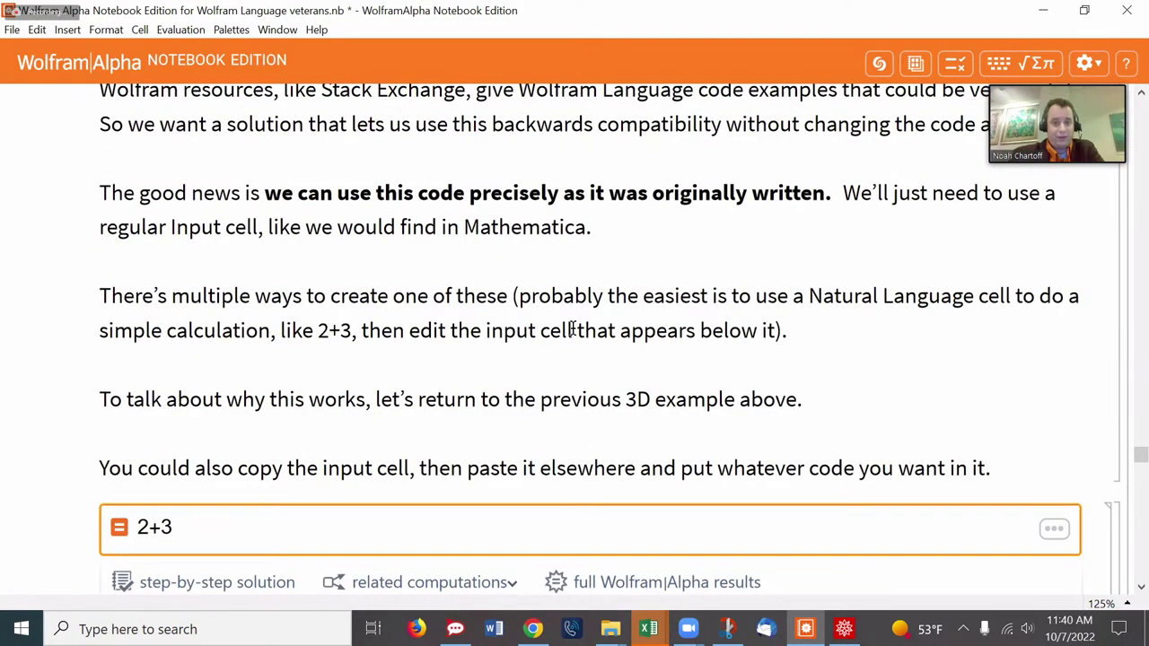
pyautogui.scroll(-4, 573, 329)
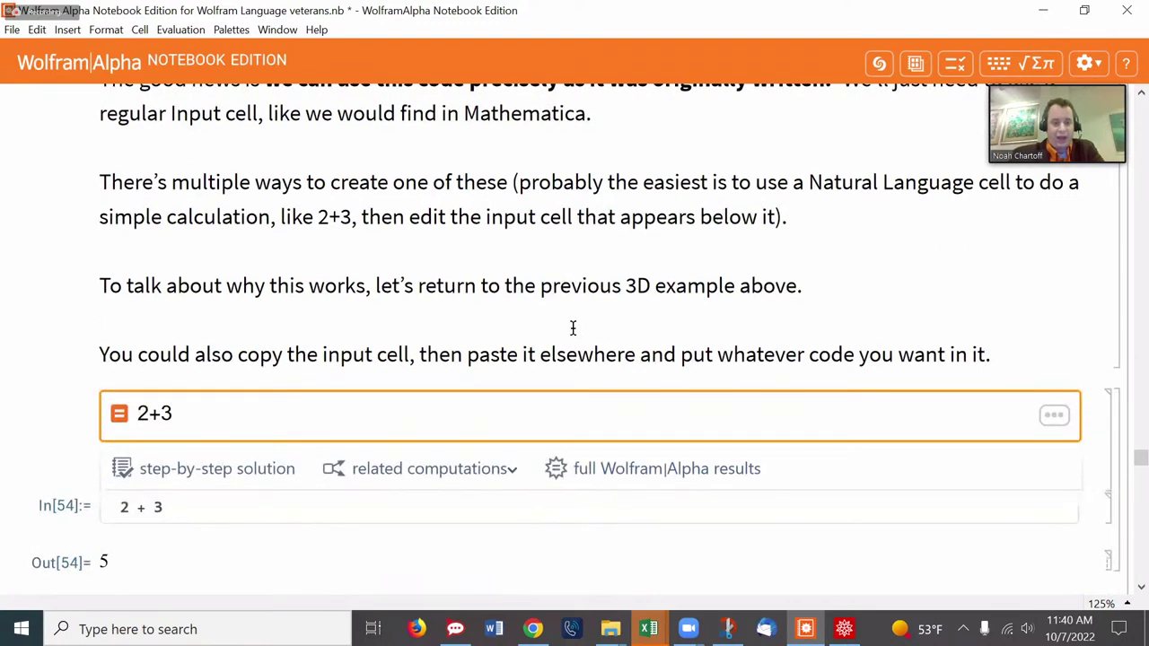
pyautogui.scroll(-4, 325, 373)
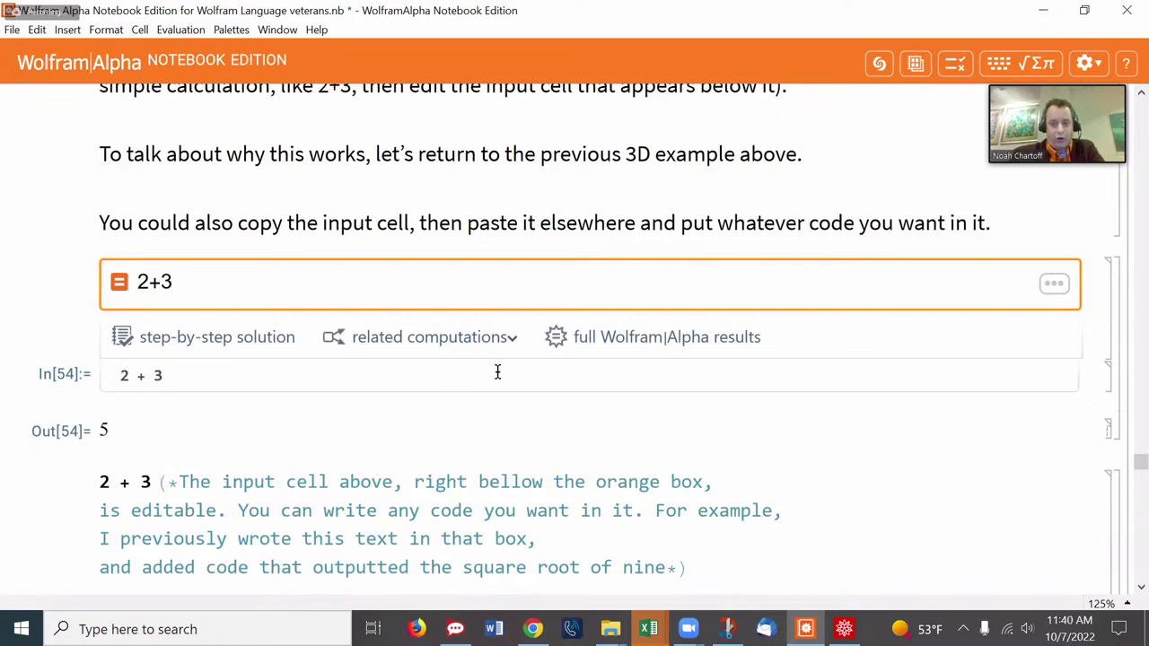
# Return to the 3D example "Graph Sin(a*(x^2+y^2)), varying a" and move its a slider to 1.298.
pyautogui.scroll(10, 675, 154)
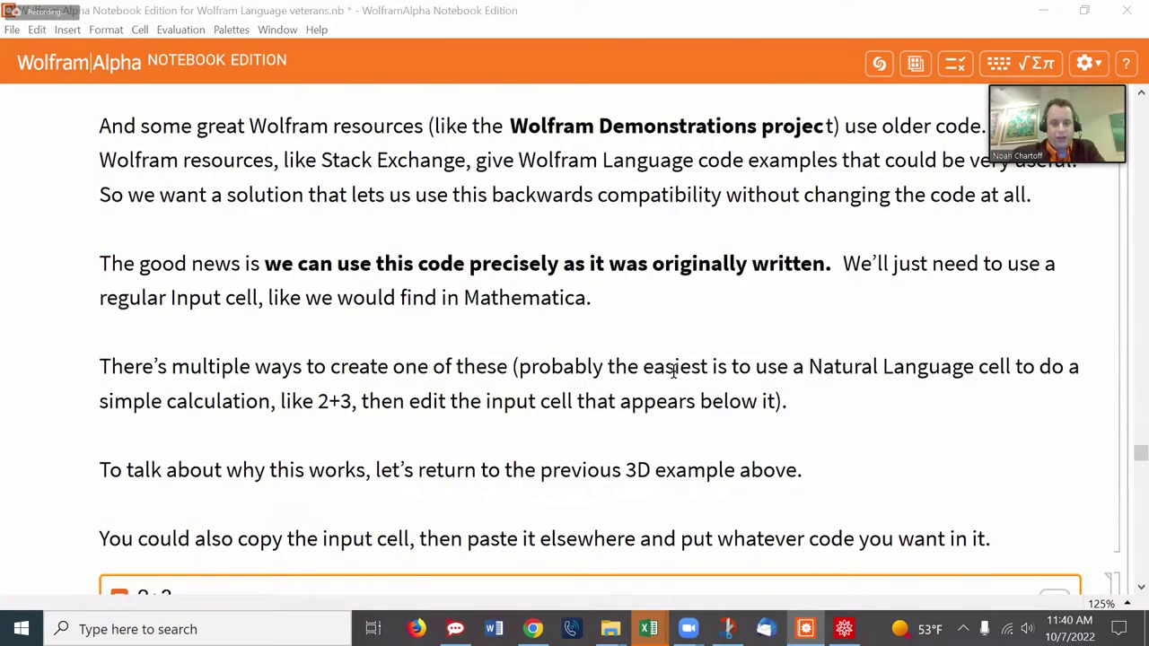
pyautogui.scroll(1, 673, 378)
pyautogui.scroll(20, 674, 379)
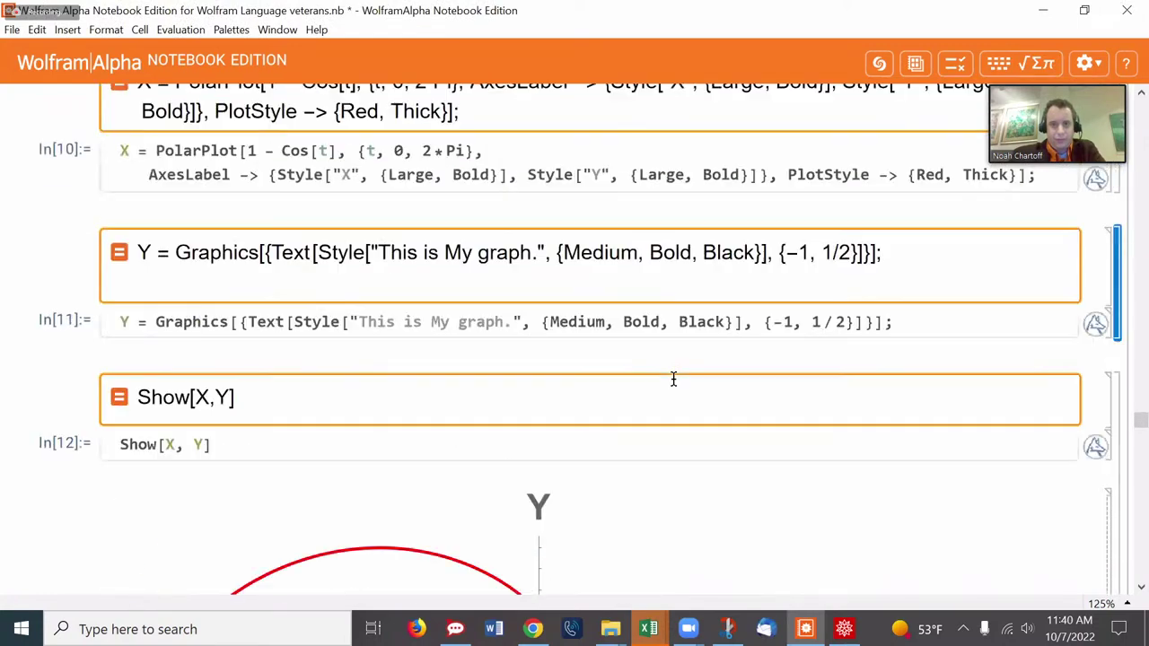
pyautogui.scroll(20, 673, 379)
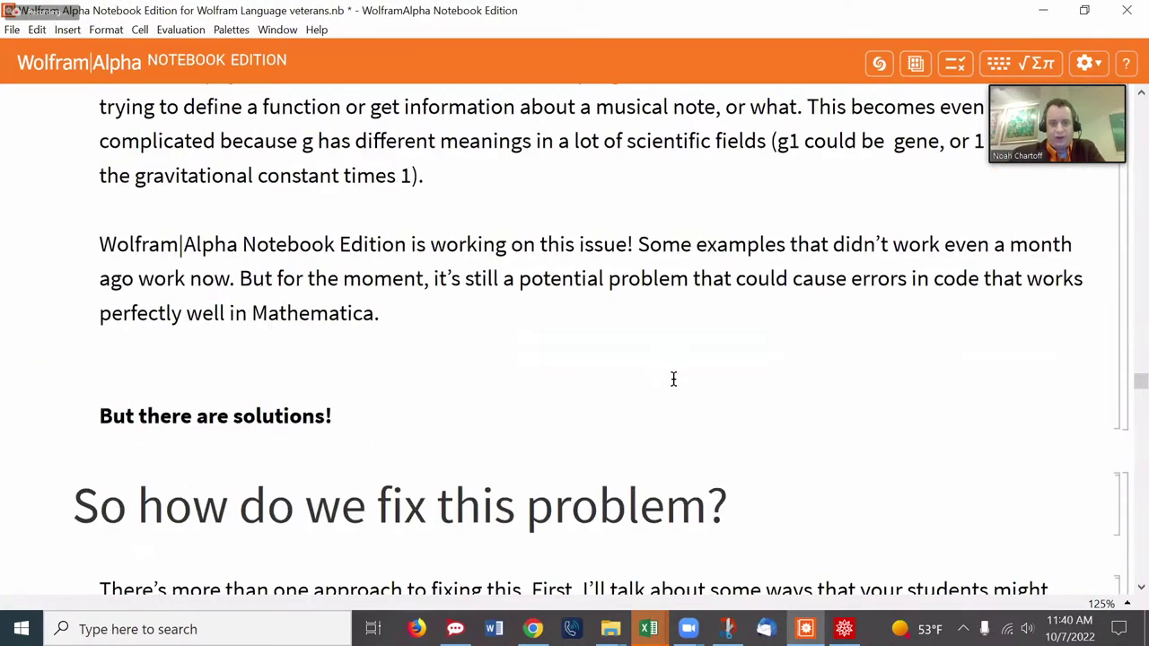
pyautogui.scroll(20, 673, 379)
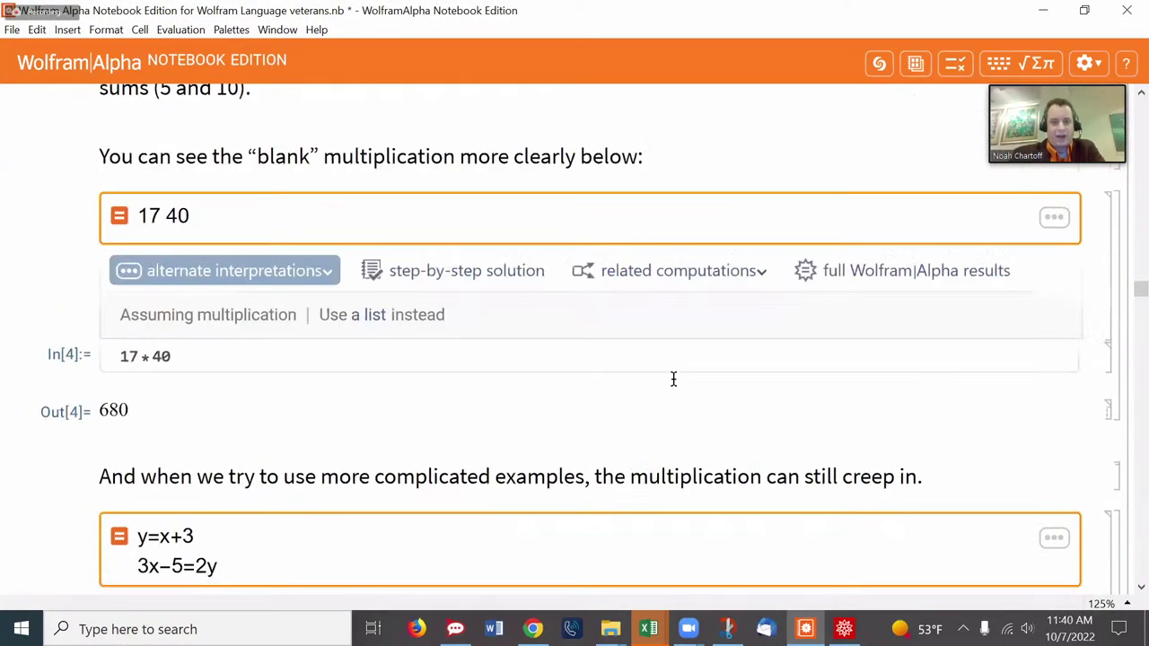
pyautogui.scroll(20, 673, 379)
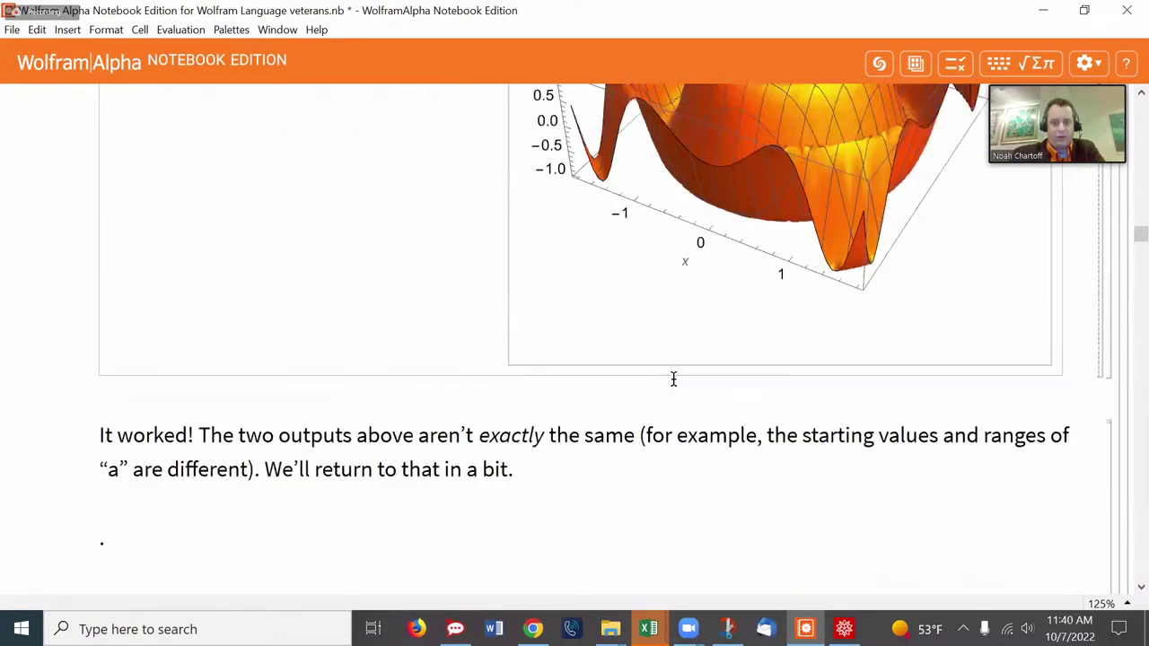
pyautogui.scroll(-2, 673, 379)
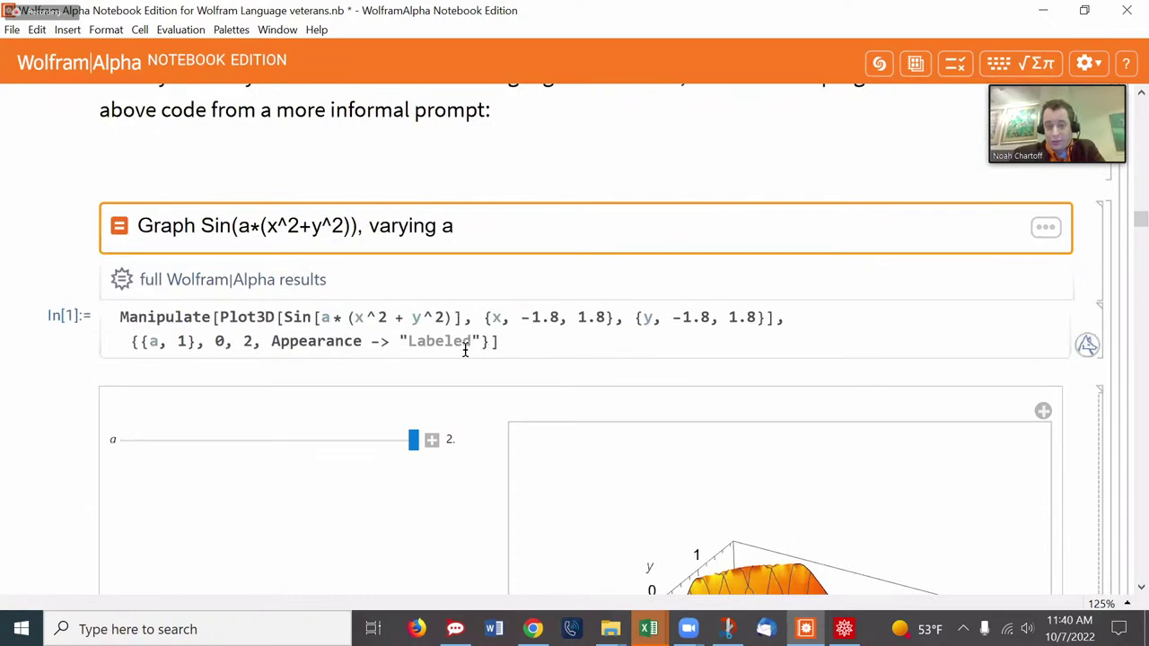
pyautogui.moveTo(412, 439); pyautogui.dragTo(409, 439)
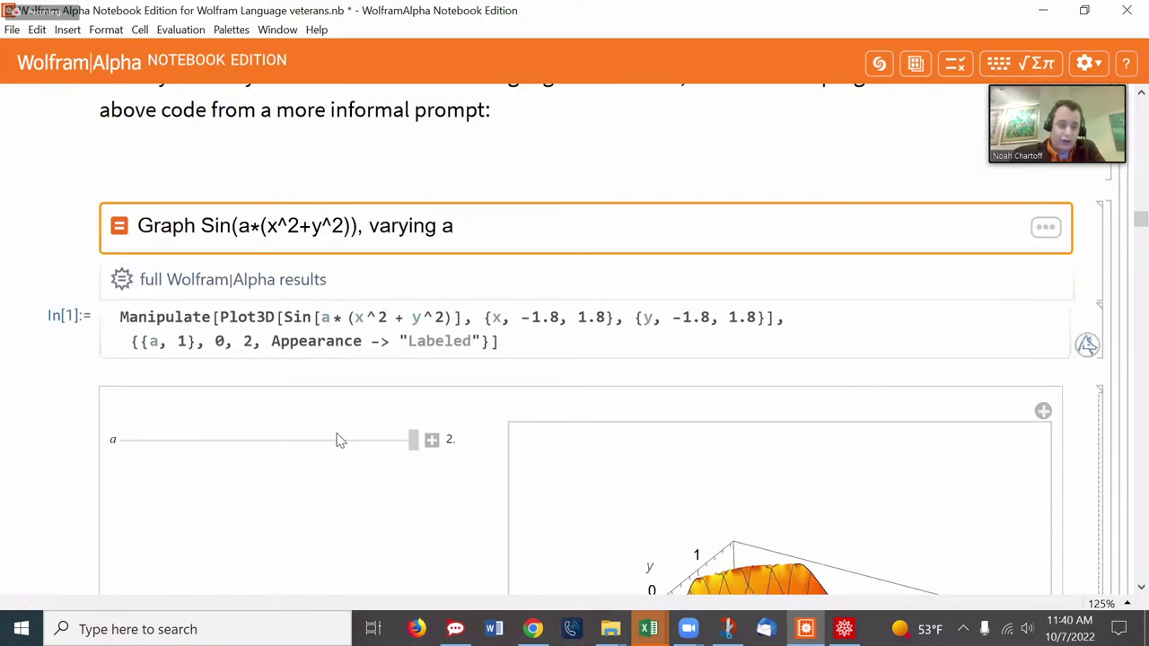
pyautogui.click(316, 439)
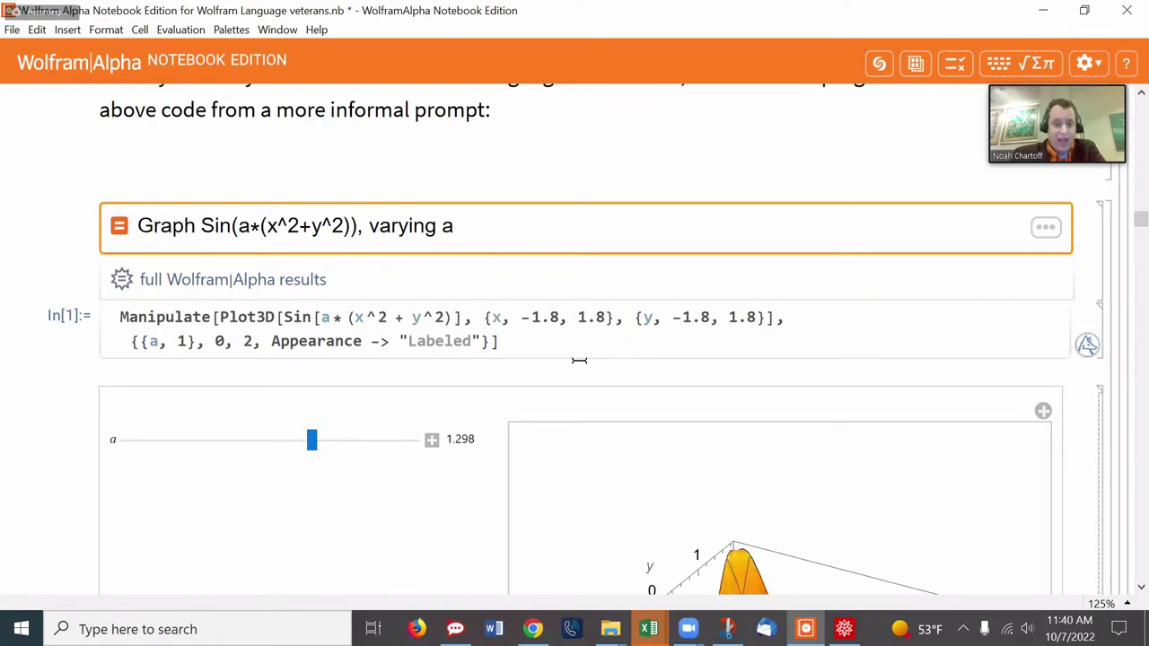
# Edit the Manipulate code below the natural language prompt so that a ranges from 1 to 5, and evaluate it.
pyautogui.scroll(10, 579, 358)
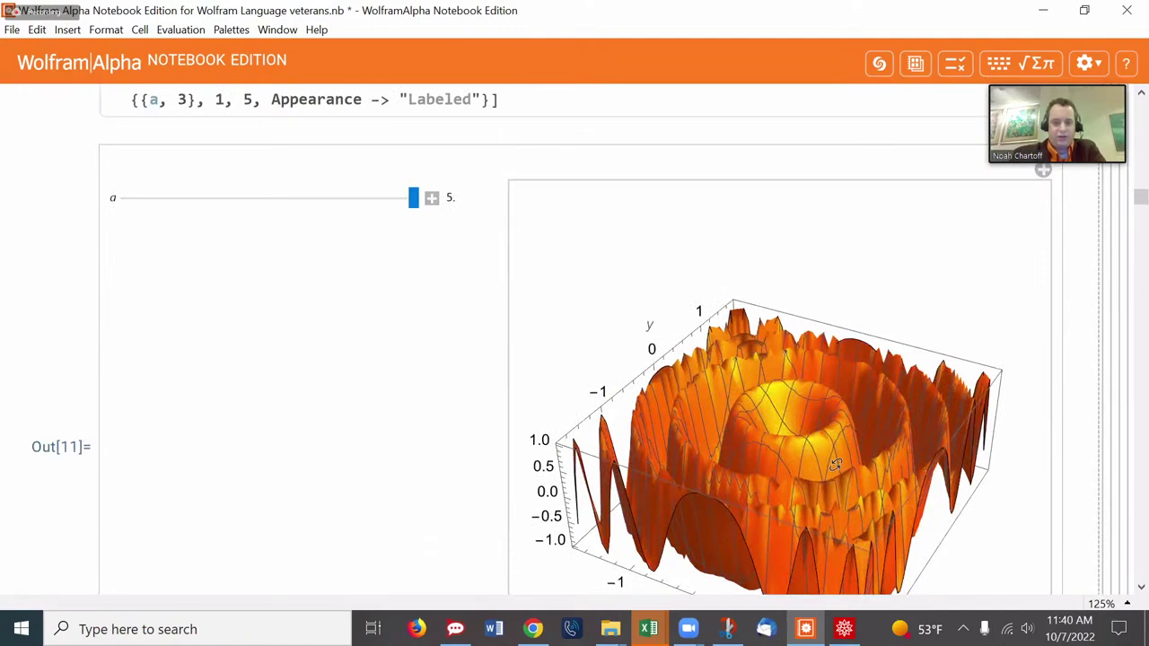
pyautogui.scroll(-5, 834, 464)
pyautogui.scroll(3, 784, 378)
pyautogui.scroll(5, 782, 240)
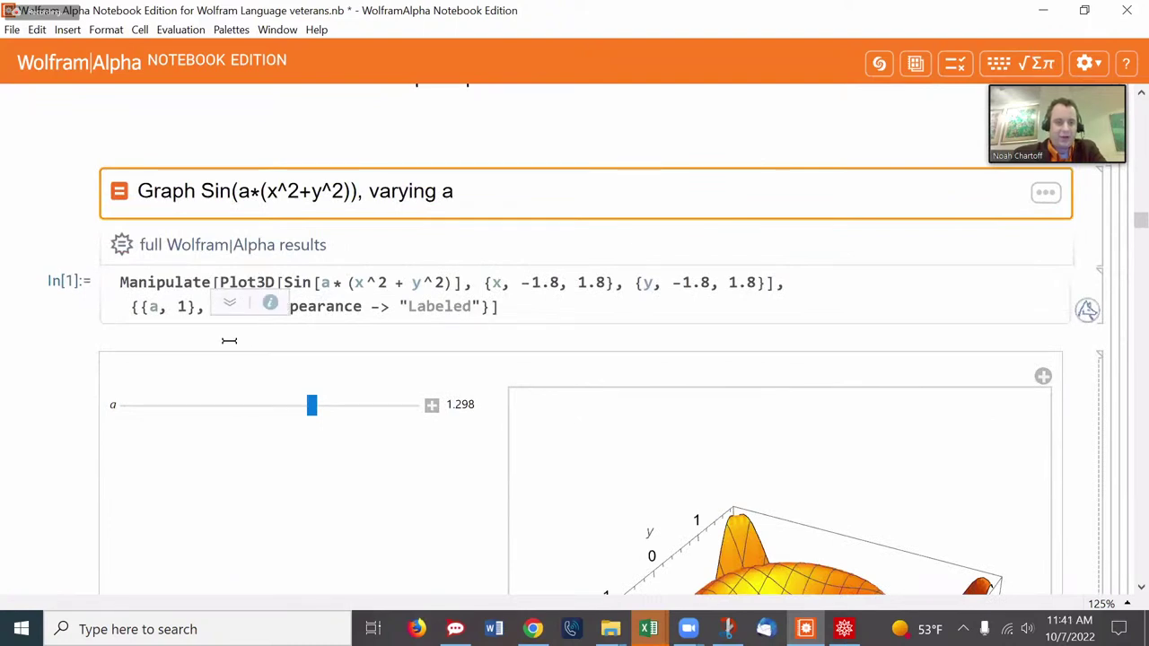
pyautogui.click(220, 307)
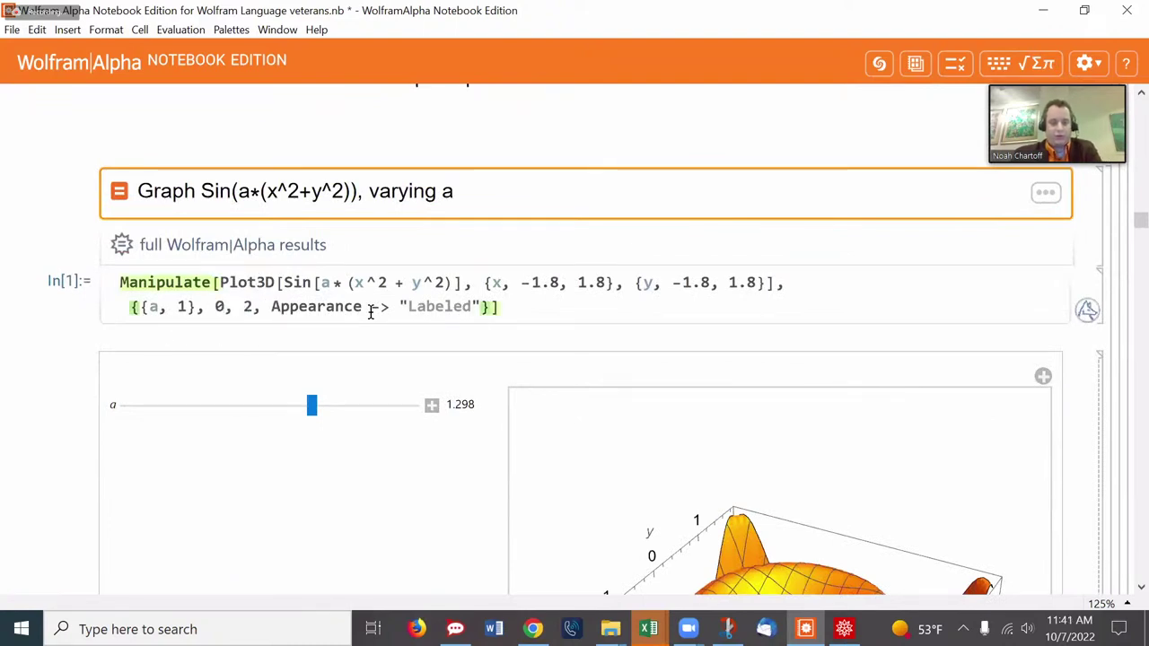
pyautogui.press('BackSpace')
pyautogui.write('1')
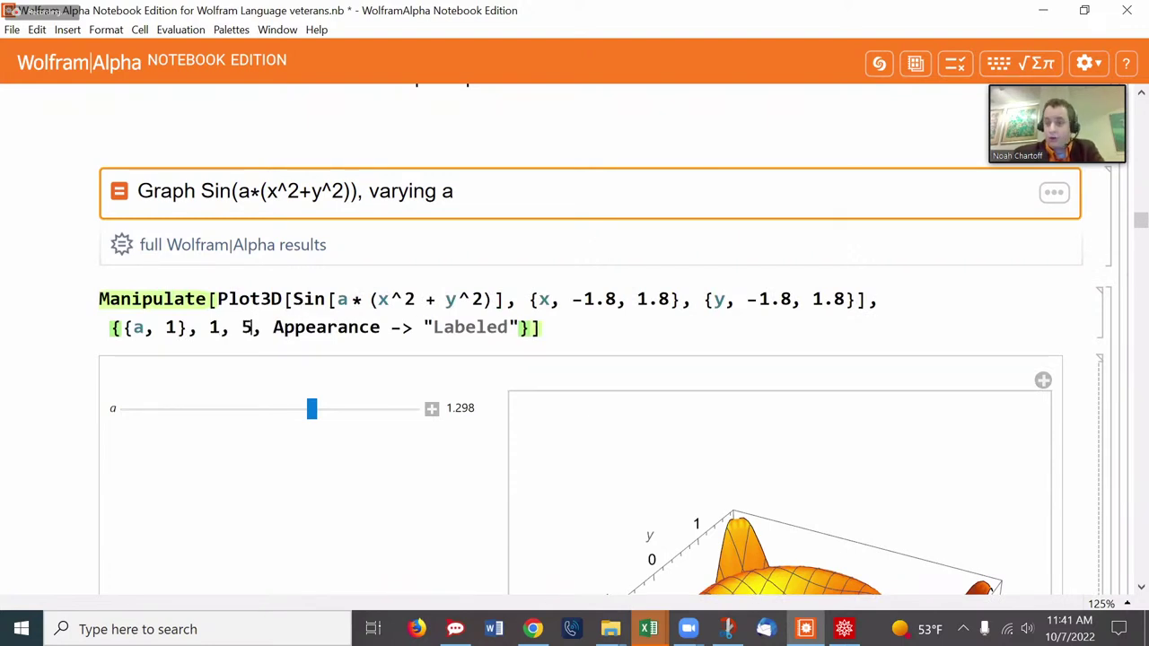
pyautogui.hotkey('shift', 'Return')
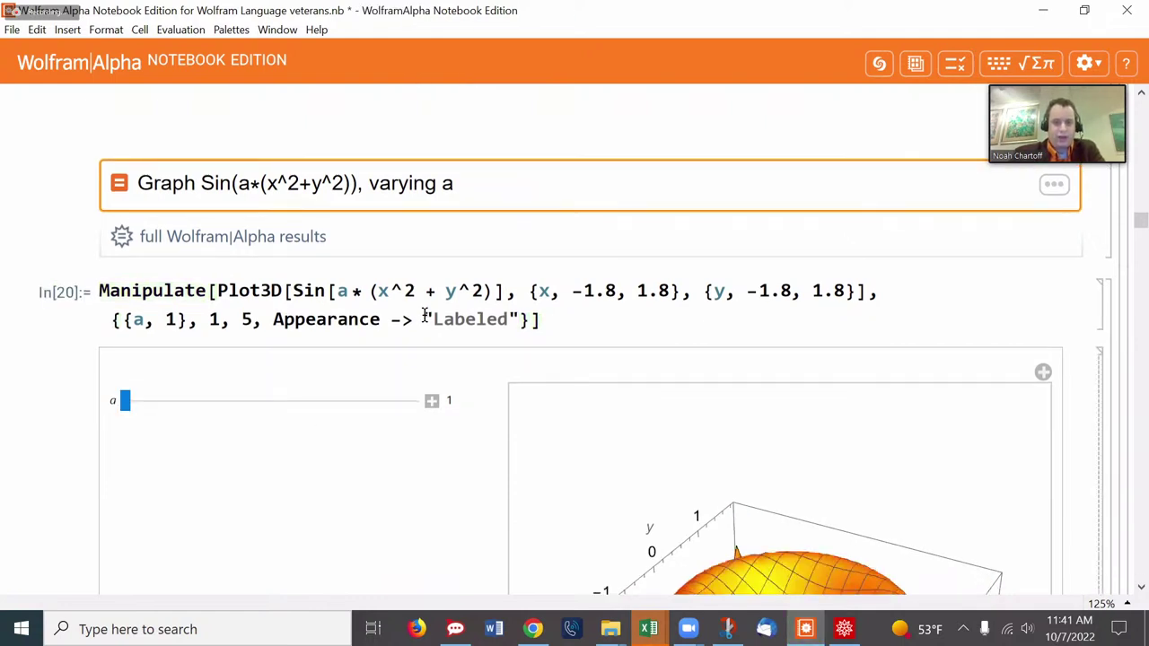
# Move the a slider of the "Graph Sin(a*(x^2+y^2)), varying a" plot up to its maximum of 5.
pyautogui.scroll(-5, 423, 318)
pyautogui.moveTo(128, 179); pyautogui.dragTo(302, 180)
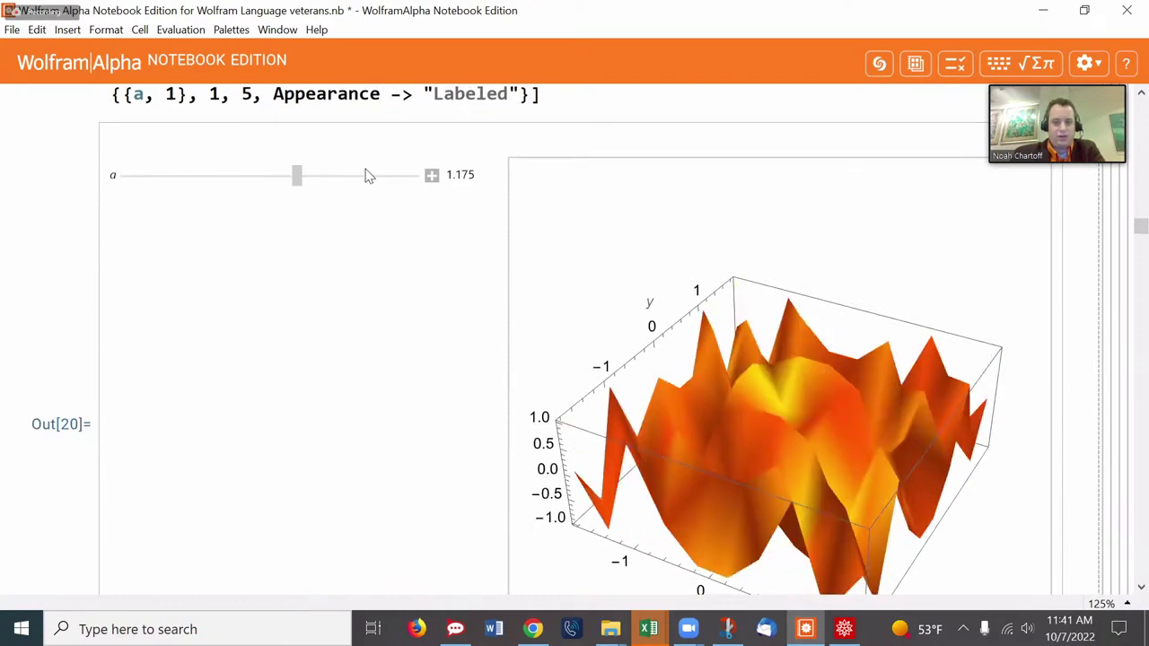
pyautogui.moveTo(429, 180); pyautogui.dragTo(420, 175)
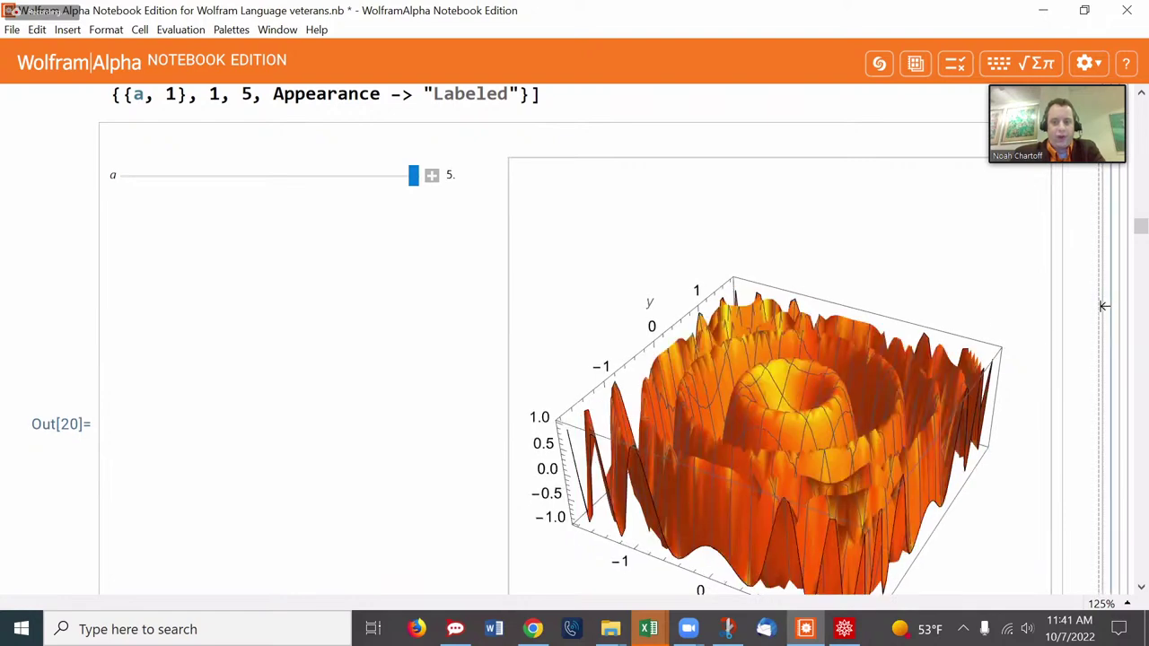
pyautogui.scroll(-1, 1087, 305)
pyautogui.scroll(4, 1086, 305)
pyautogui.scroll(6, 1086, 306)
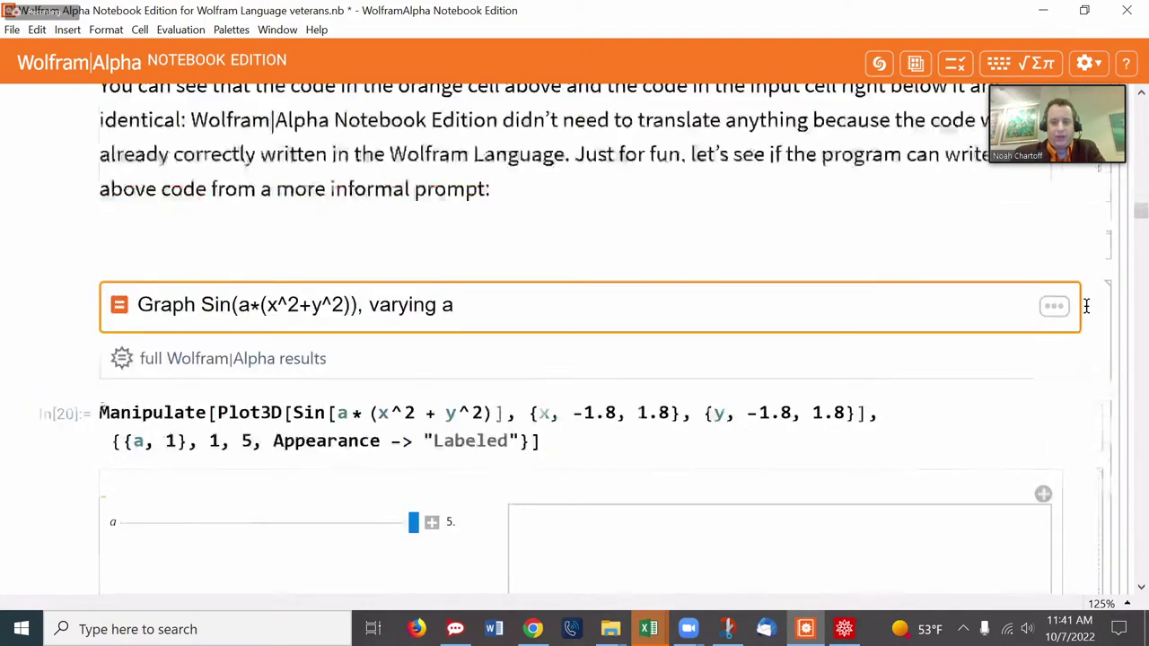
pyautogui.scroll(-5, 1086, 306)
pyautogui.scroll(-5, 1086, 306)
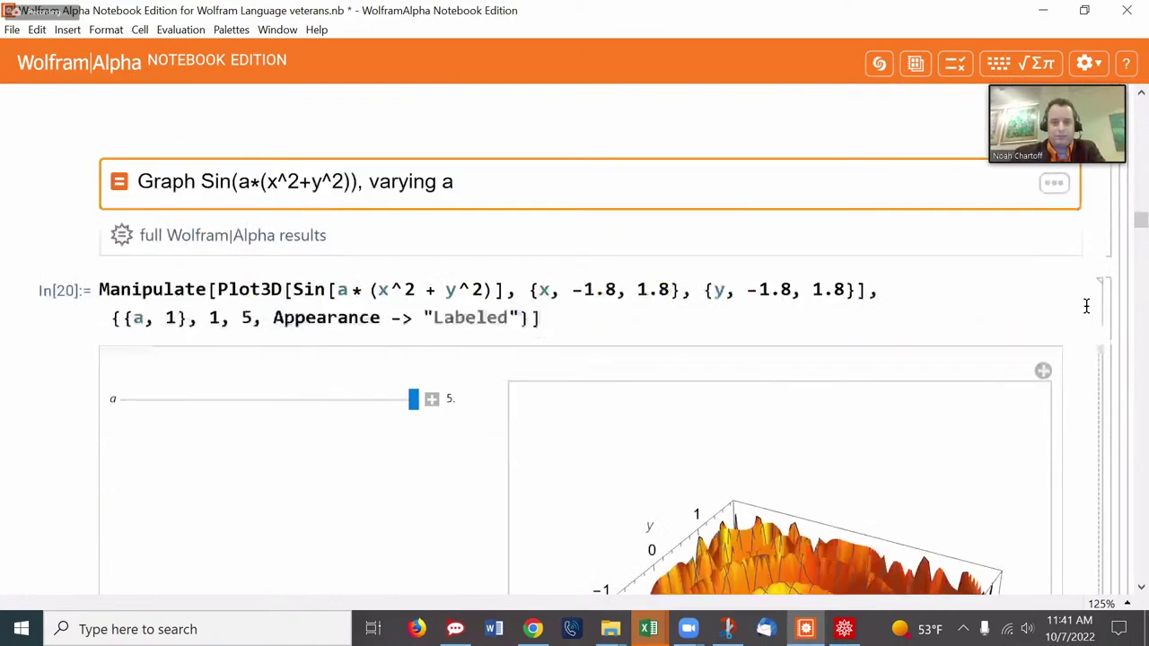
pyautogui.scroll(4, 1087, 305)
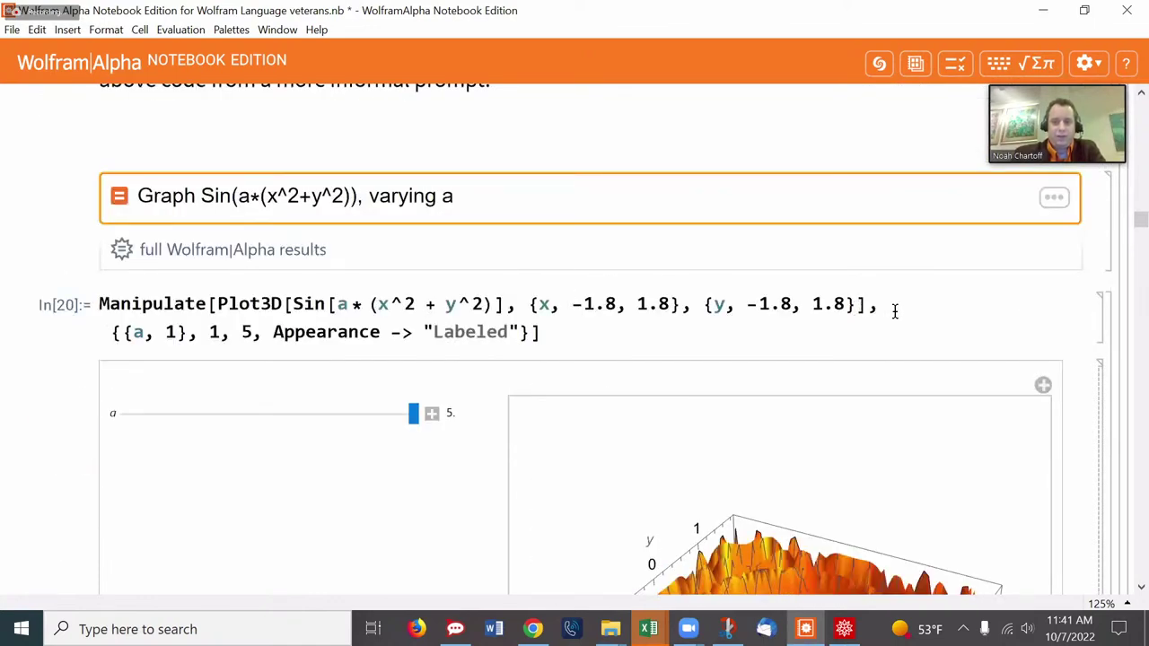
# Examine the edited Manipulate code beneath the 3D prompt, highlighting its range and Appearance settings for a.
pyautogui.click(634, 310)
pyautogui.moveTo(153, 289); pyautogui.dragTo(203, 278)
pyautogui.moveTo(543, 332); pyautogui.dragTo(253, 367)
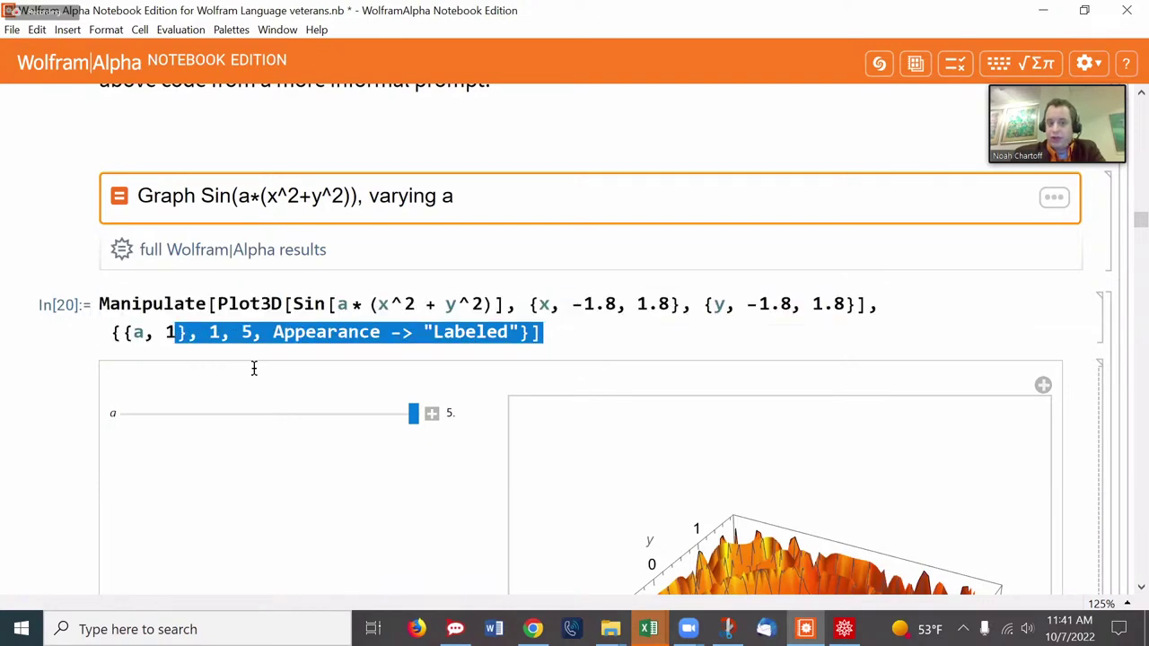
pyautogui.click(505, 347)
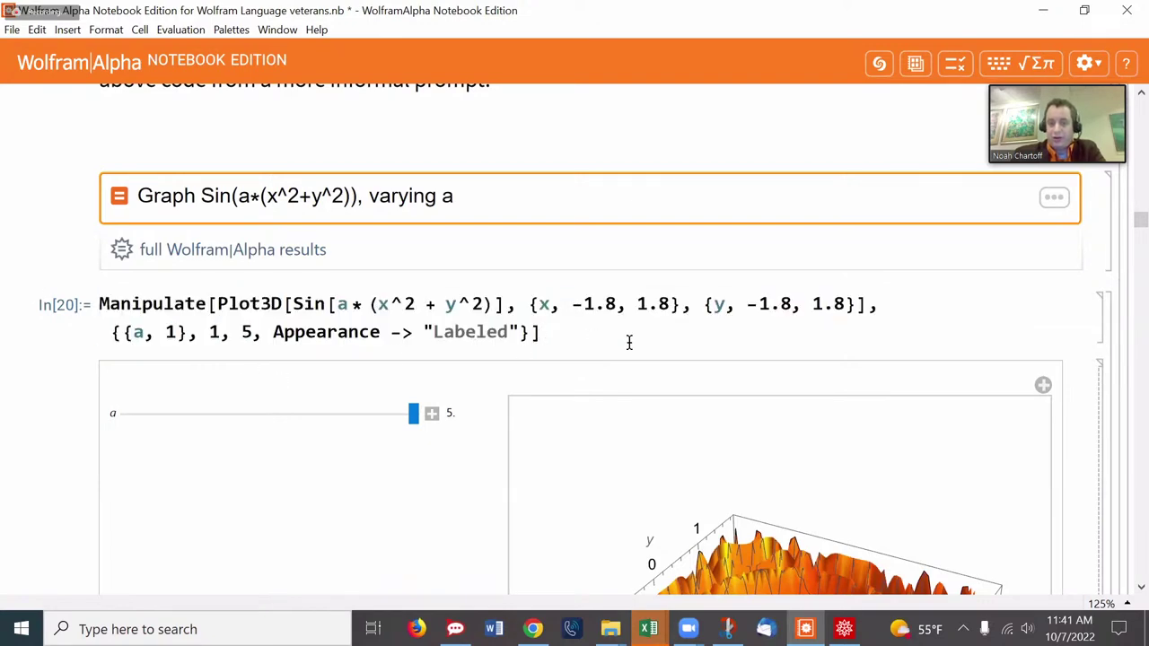
# Evaluate the 2+3 natural language cell in the section on regular Input cells, and select the 2 + 3 code generated beneath it.
pyautogui.scroll(-20, 629, 342)
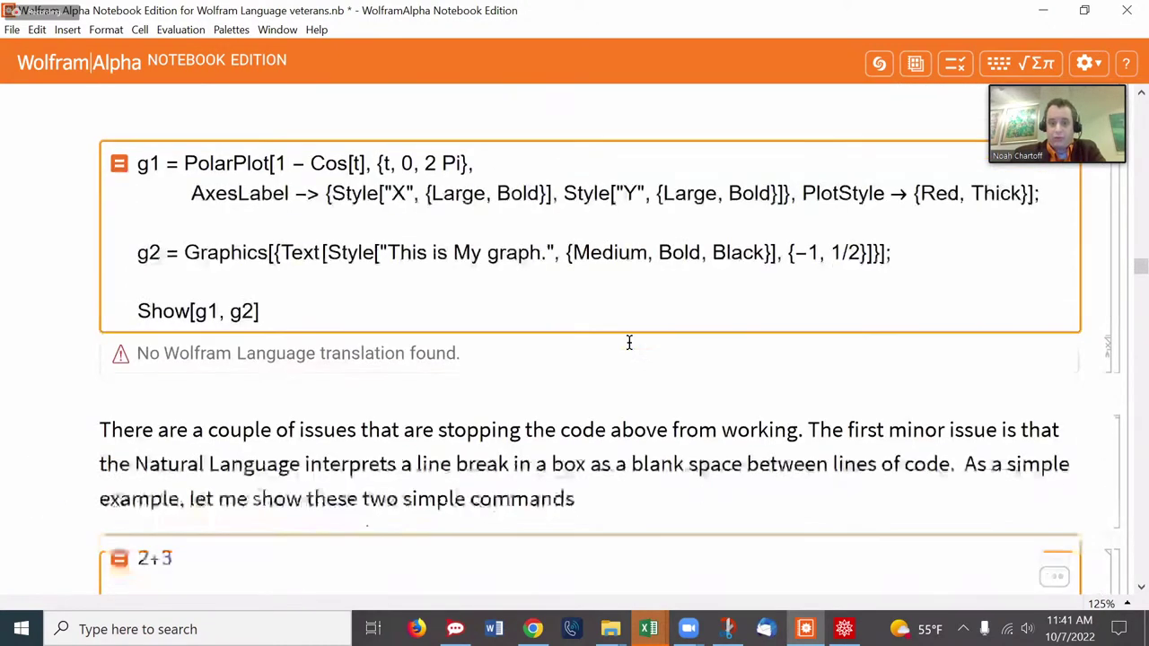
pyautogui.scroll(-4, 629, 342)
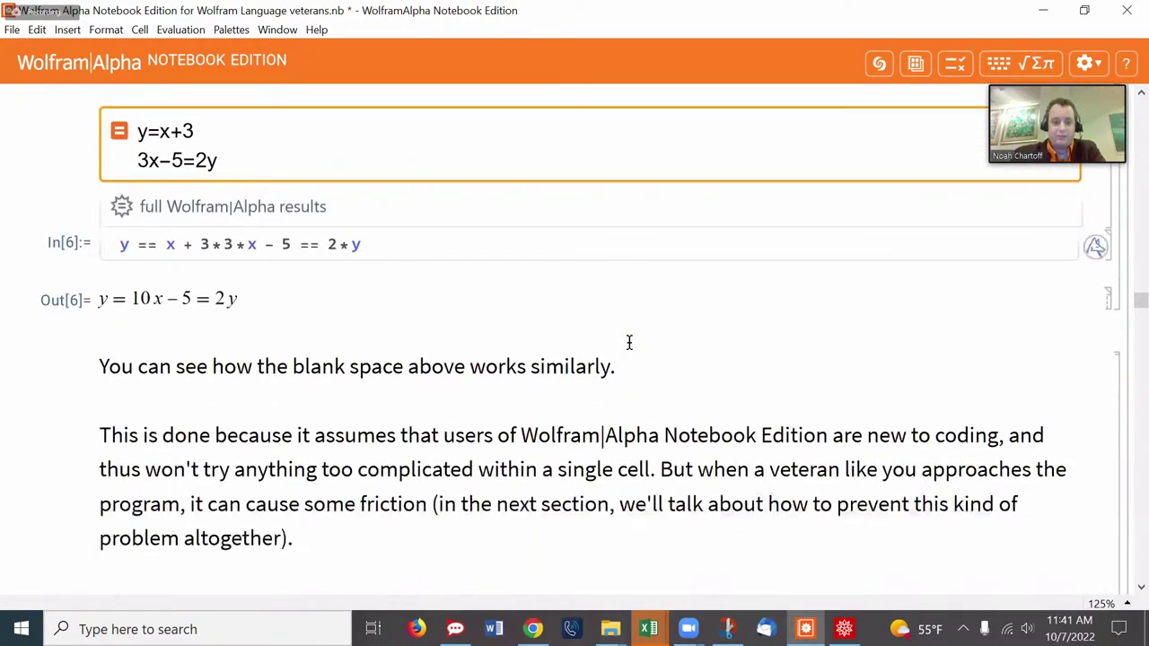
pyautogui.scroll(-5, 629, 342)
pyautogui.scroll(-15, 629, 341)
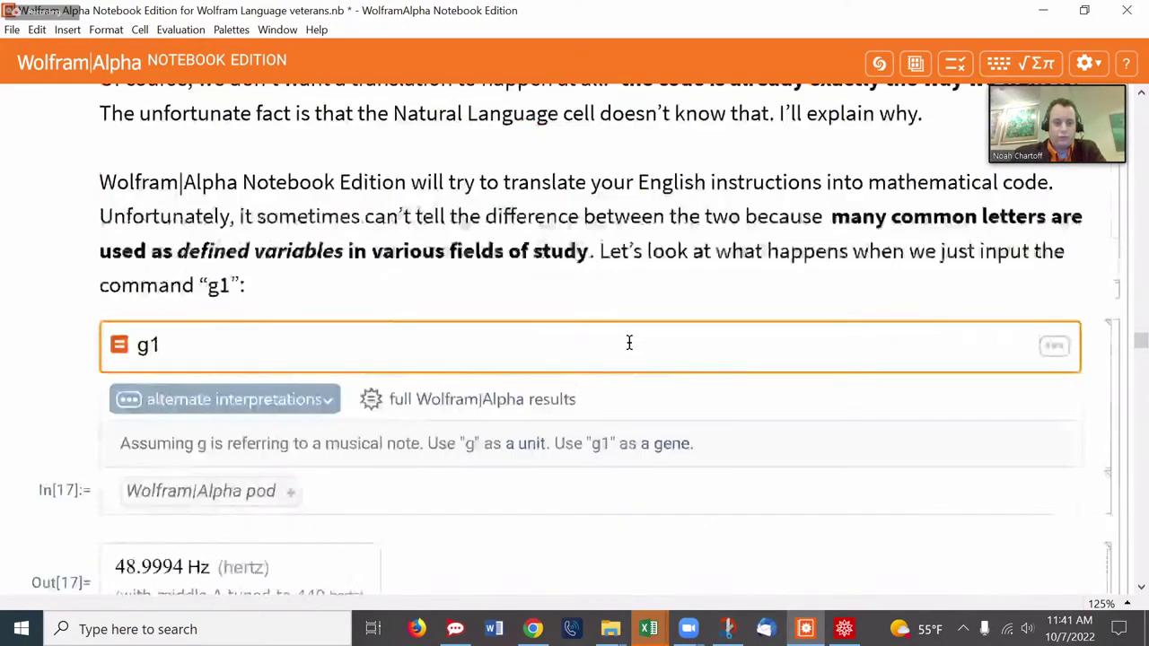
pyautogui.scroll(-15, 629, 342)
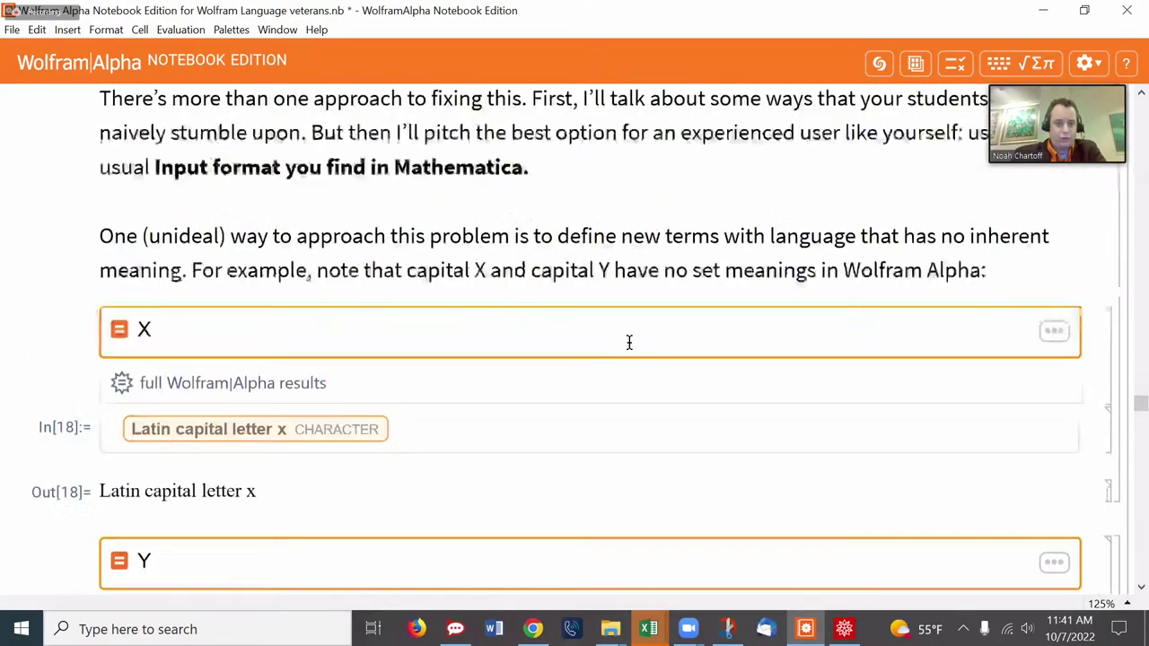
pyautogui.scroll(-15, 629, 342)
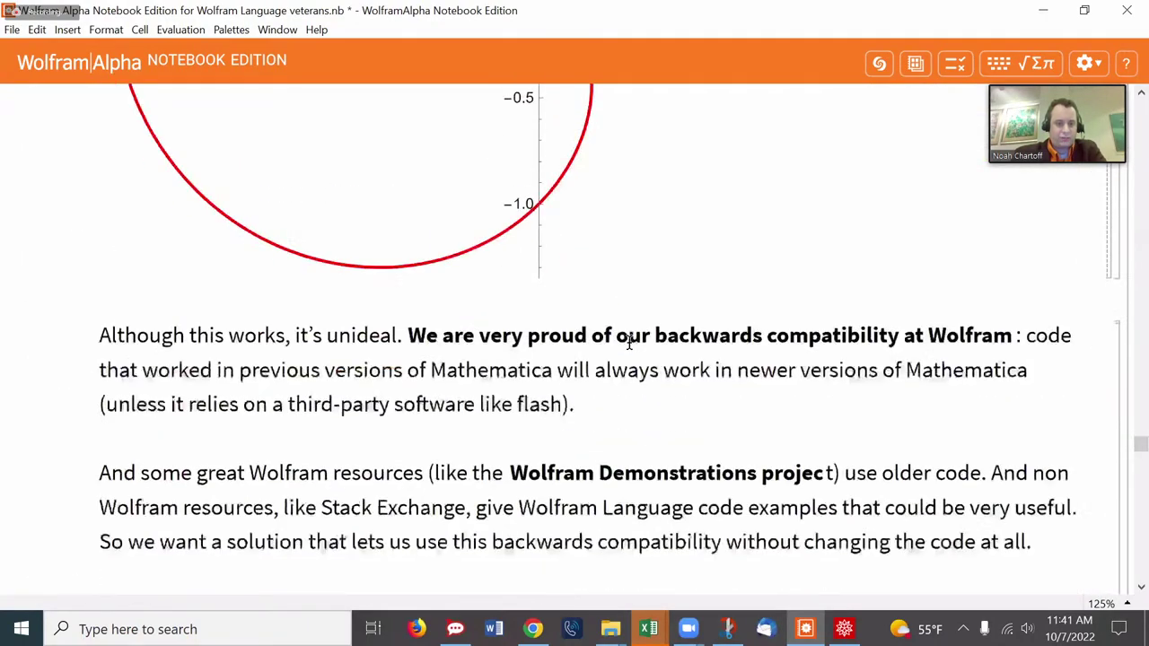
pyautogui.scroll(3, 629, 342)
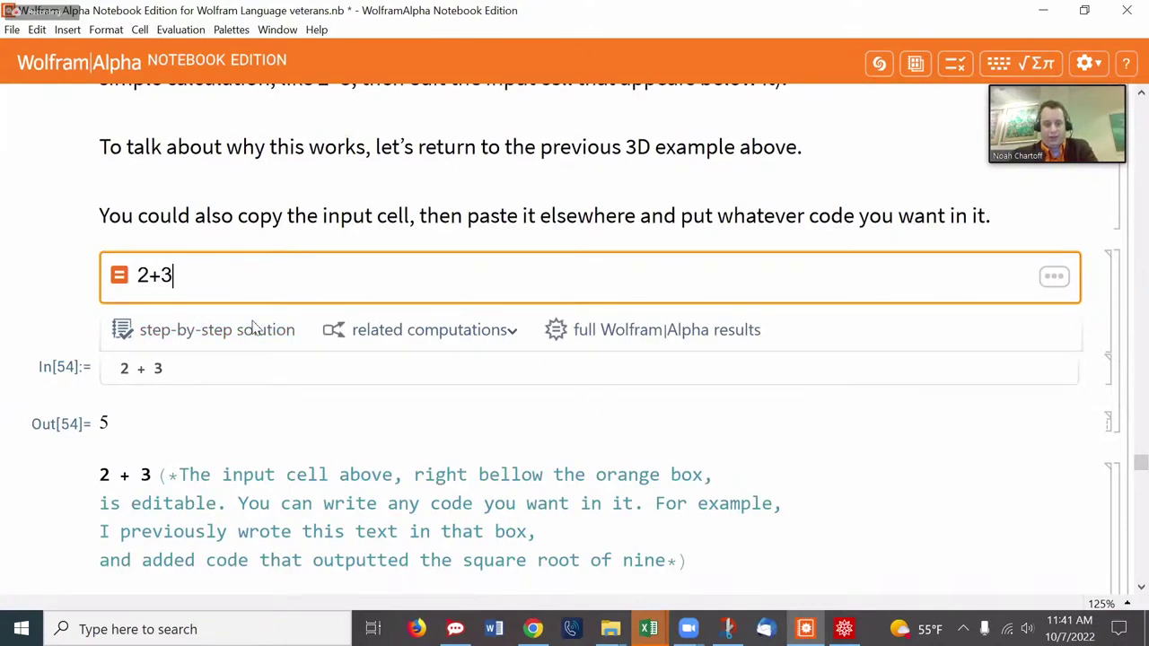
pyautogui.press('Return')
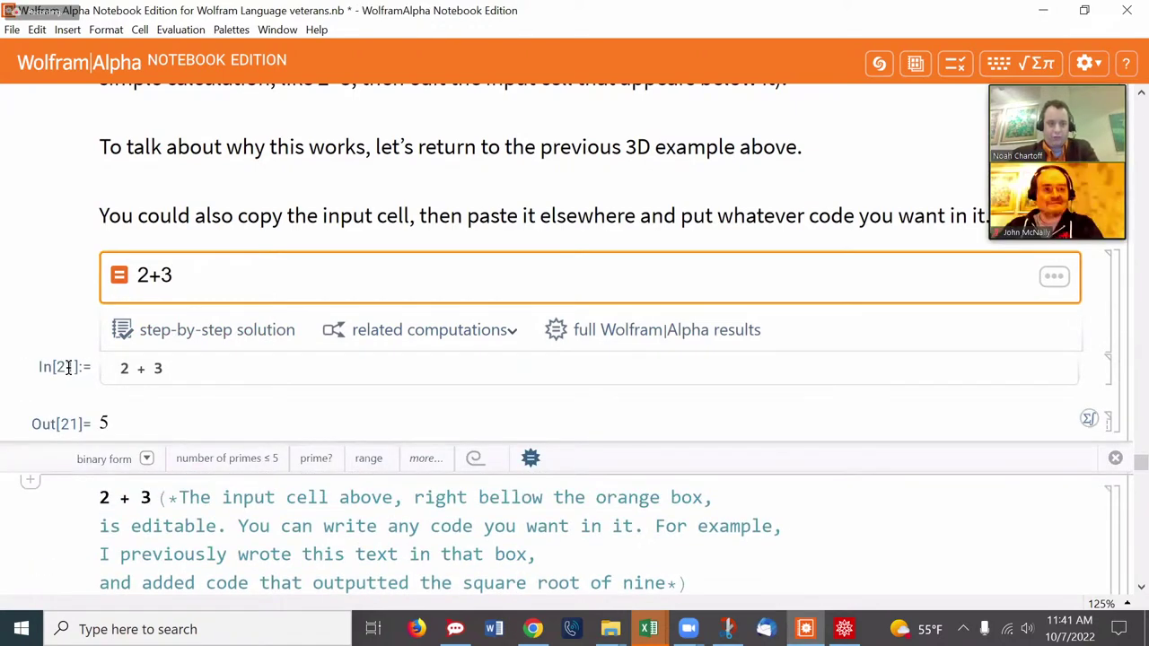
pyautogui.moveTo(72, 373); pyautogui.dragTo(171, 370)
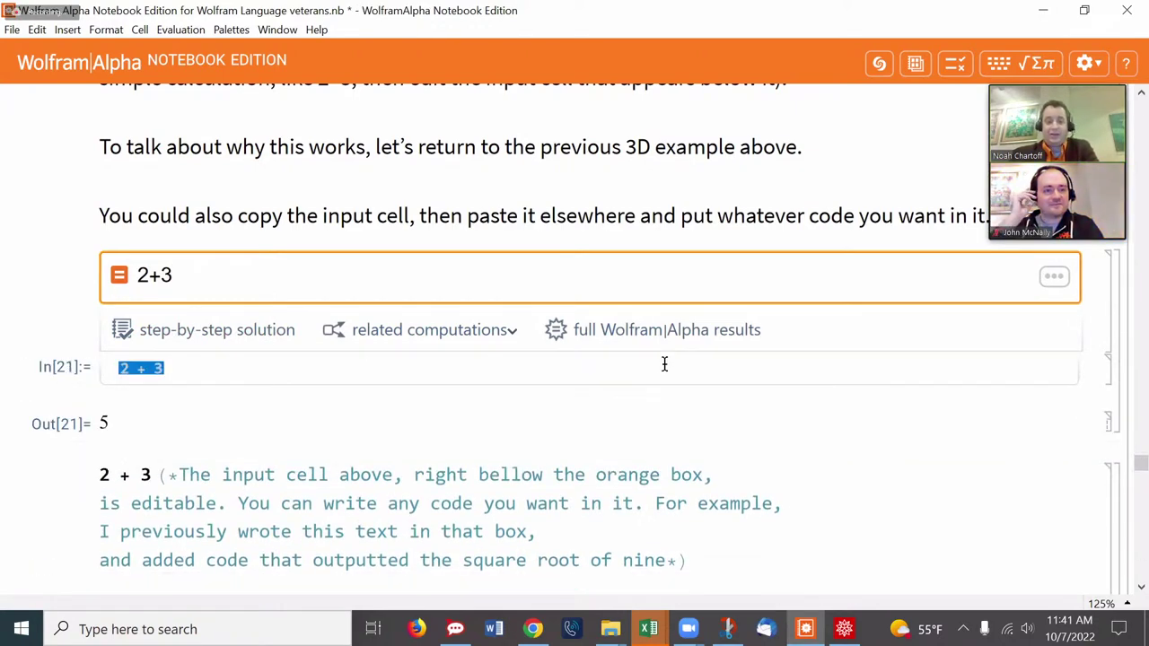
# Go back to the untranslated multi-line example and copy its full g1 PolarPlot, g2 Graphics and Show[g1, g2] code.
pyautogui.scroll(4, 664, 363)
pyautogui.scroll(10, 665, 363)
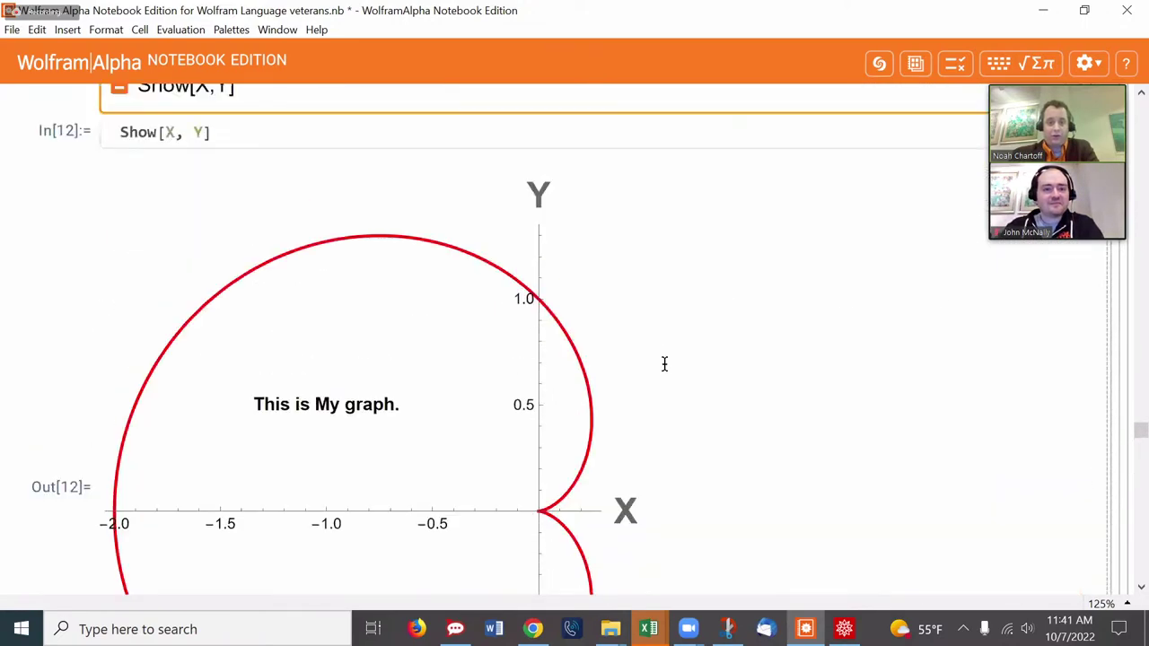
pyautogui.scroll(-15, 665, 363)
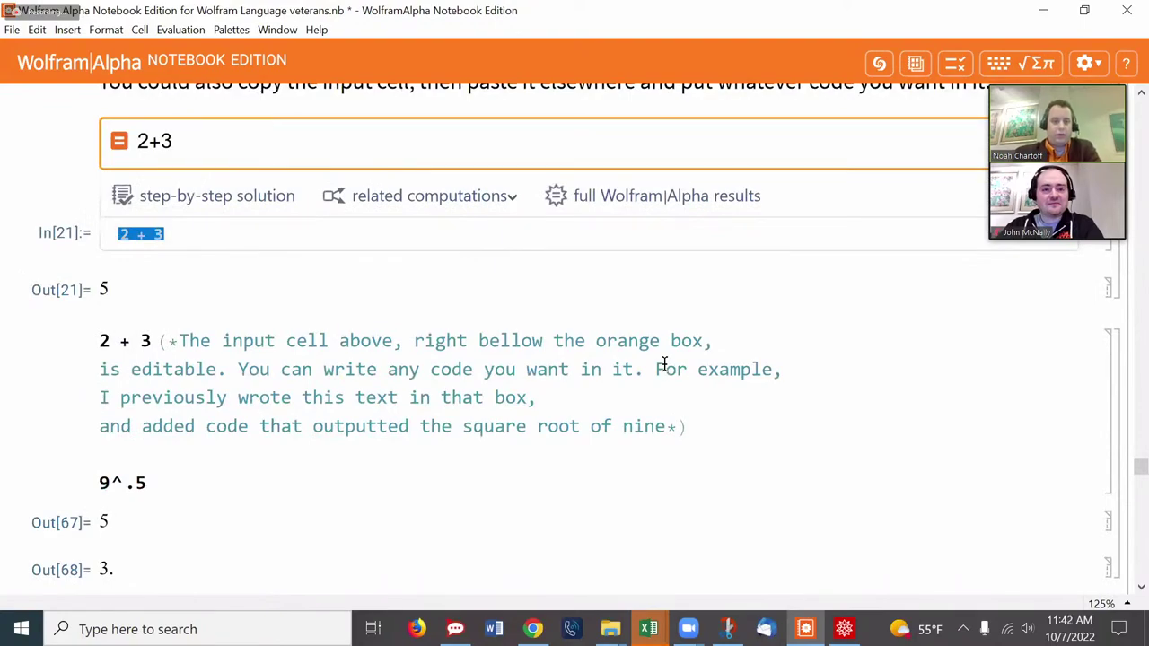
pyautogui.scroll(10, 664, 363)
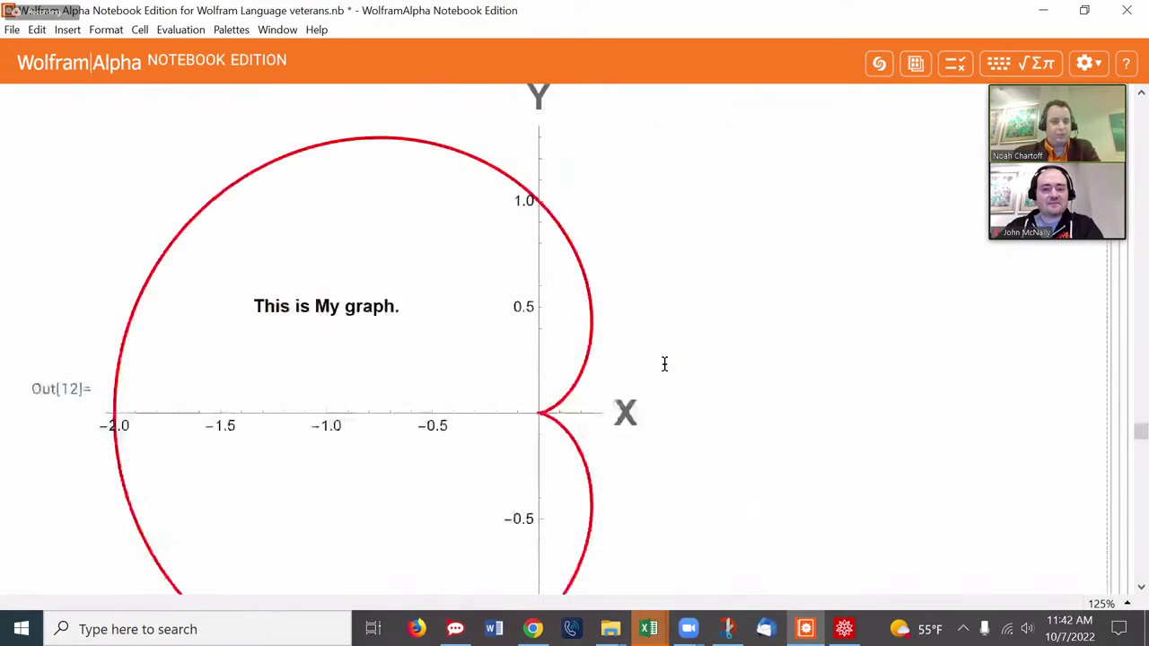
pyautogui.scroll(5, 664, 364)
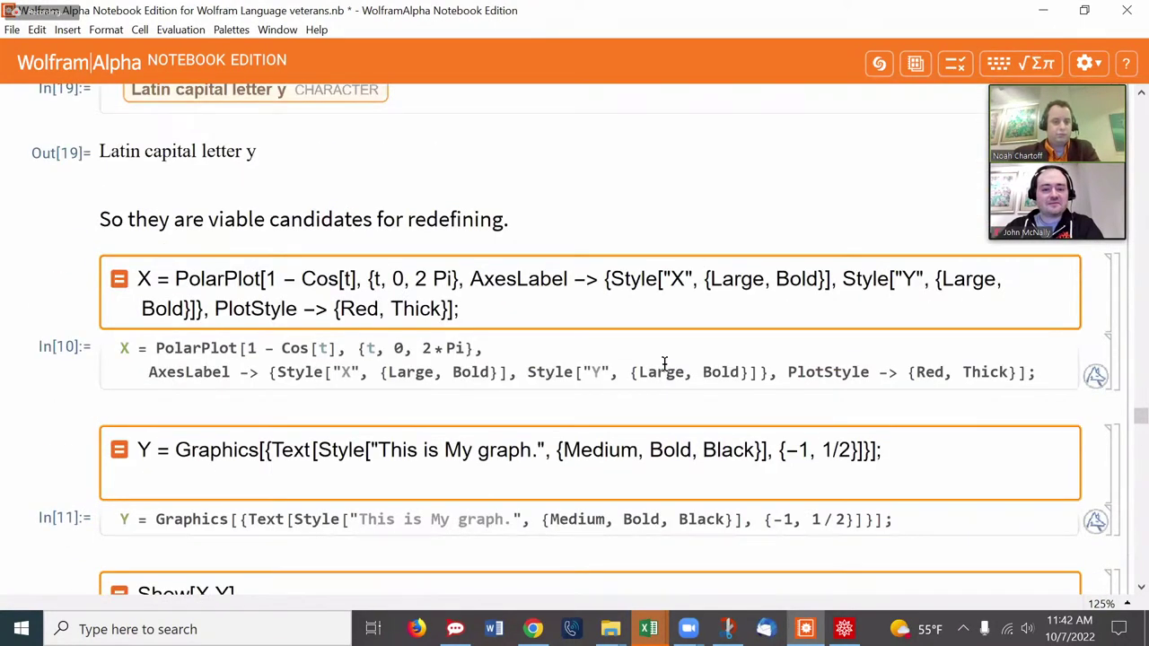
pyautogui.scroll(-3, 664, 363)
pyautogui.scroll(8, 664, 364)
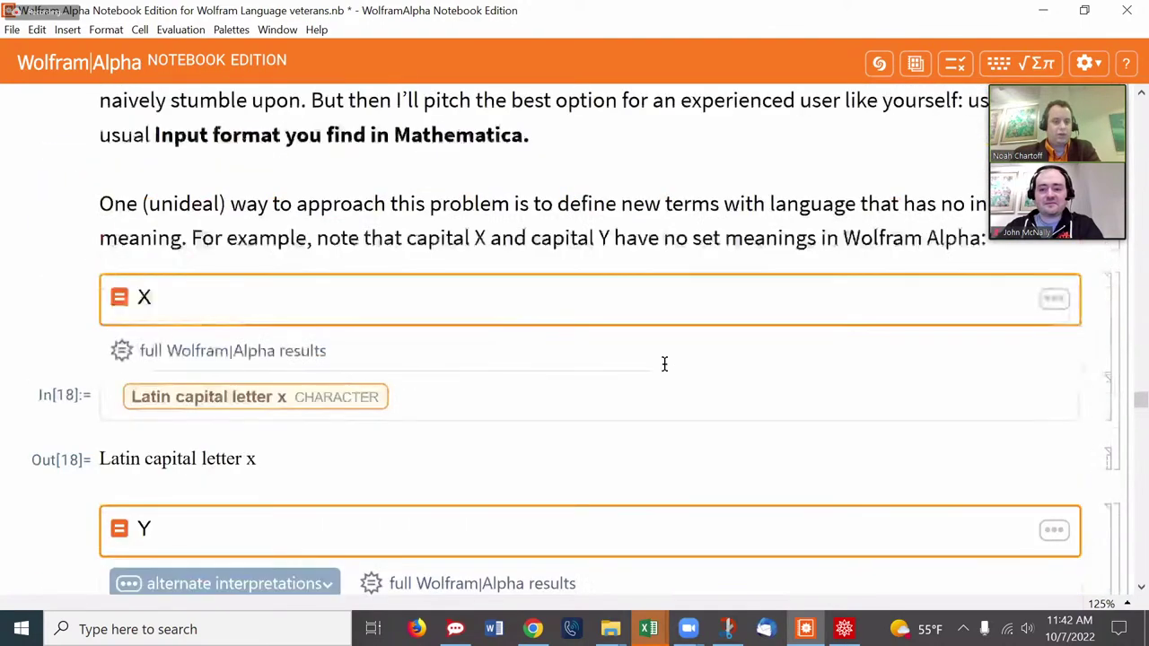
pyautogui.scroll(20, 664, 363)
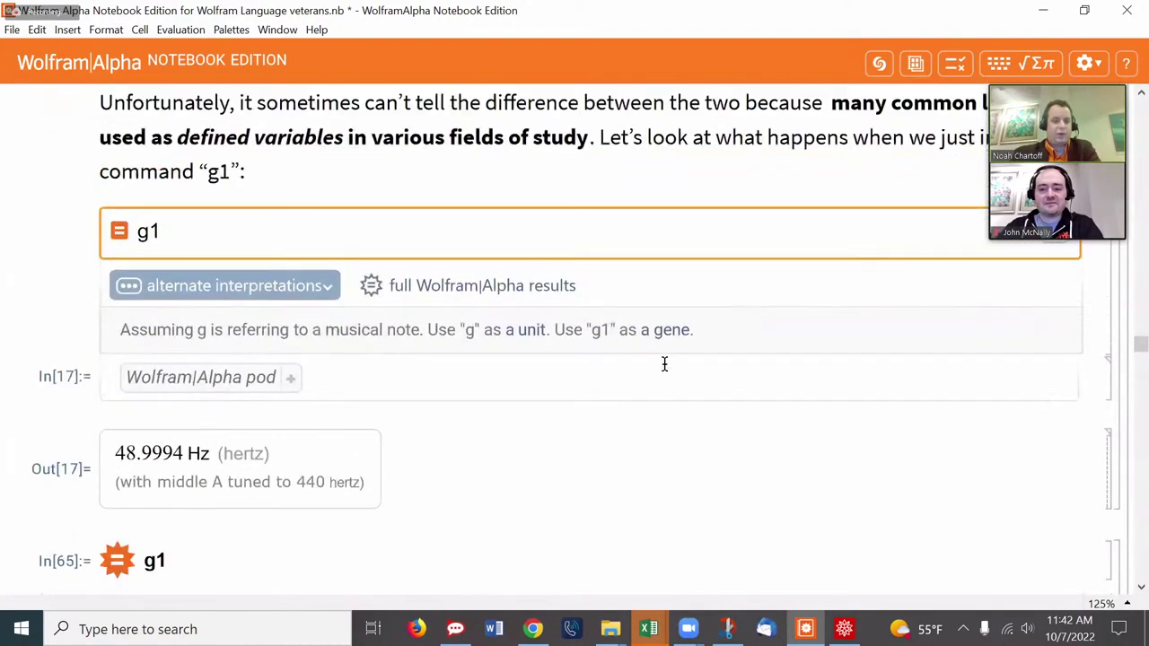
pyautogui.scroll(20, 664, 363)
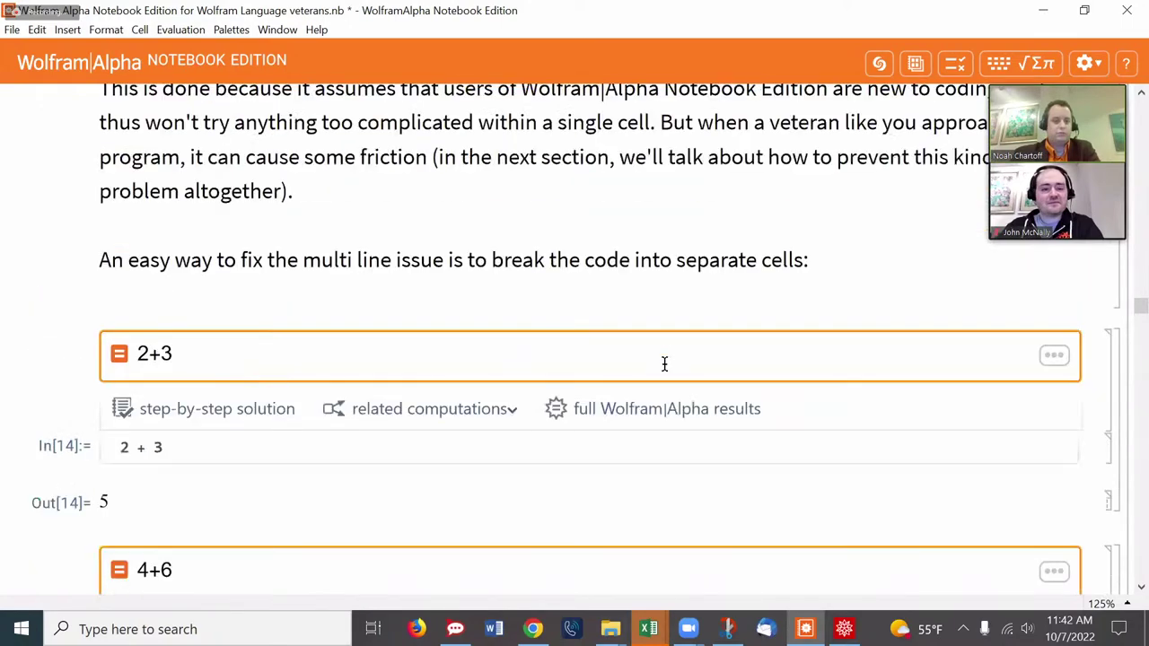
pyautogui.scroll(20, 664, 364)
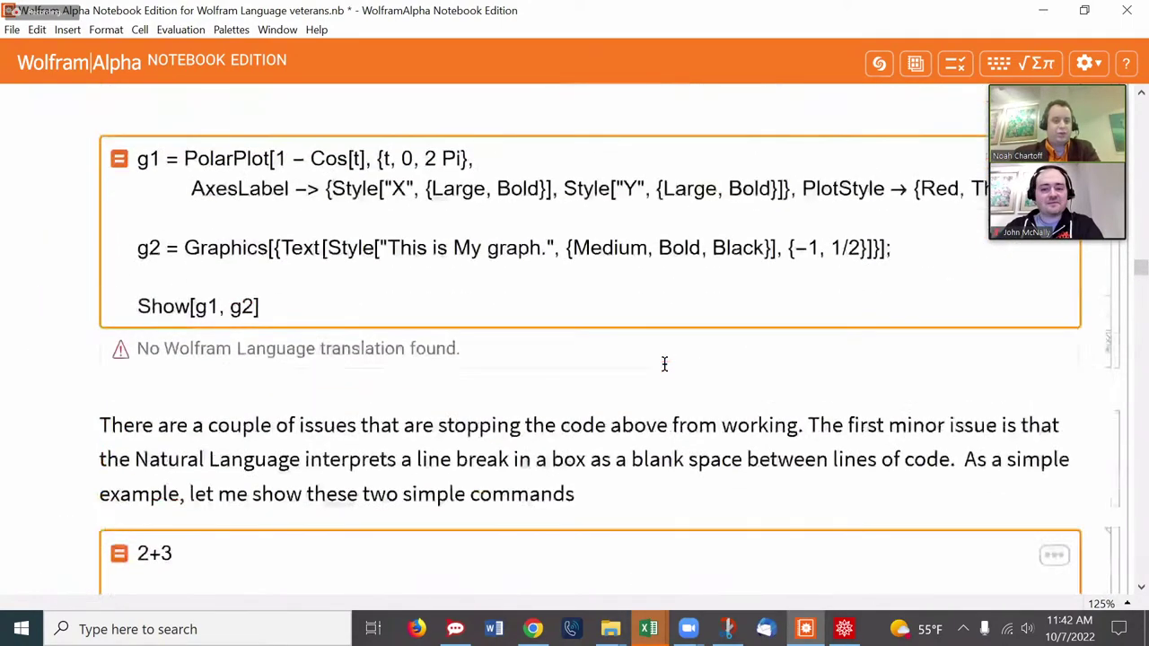
pyautogui.scroll(3, 664, 363)
pyautogui.moveTo(273, 464); pyautogui.dragTo(137, 309)
# Replace the 2 + 3 code in the input cell below the 2+3 prompt with the copied PolarPlot, Graphics and Show code, and evaluate it.
pyautogui.scroll(-15, 226, 355)
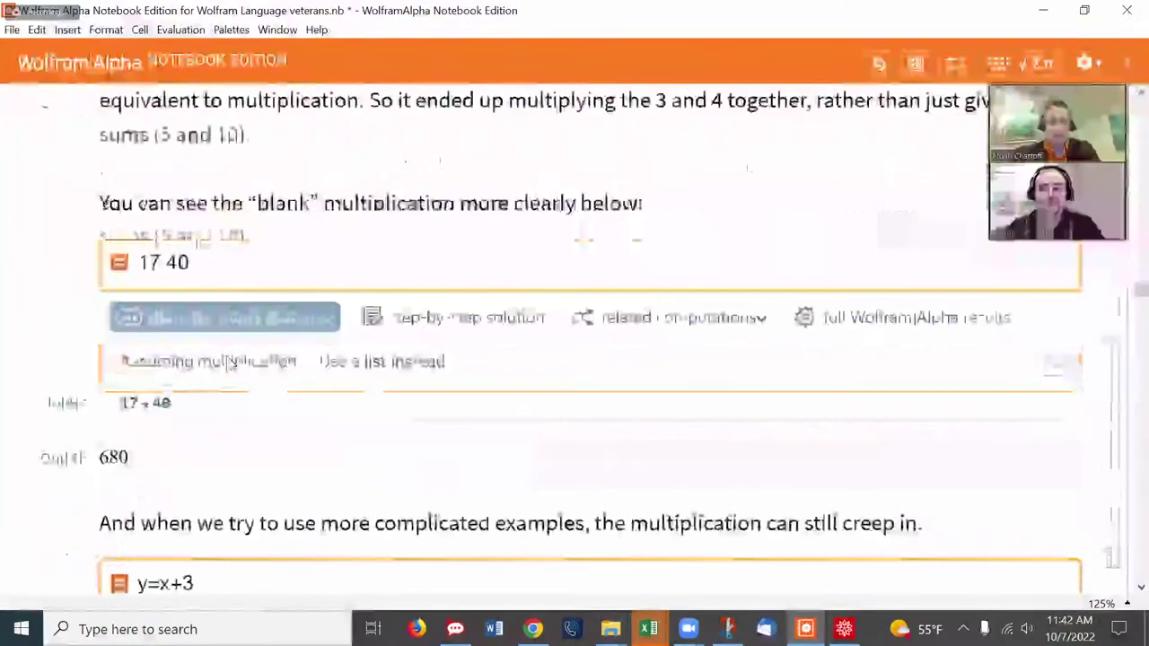
pyautogui.scroll(-15, 226, 359)
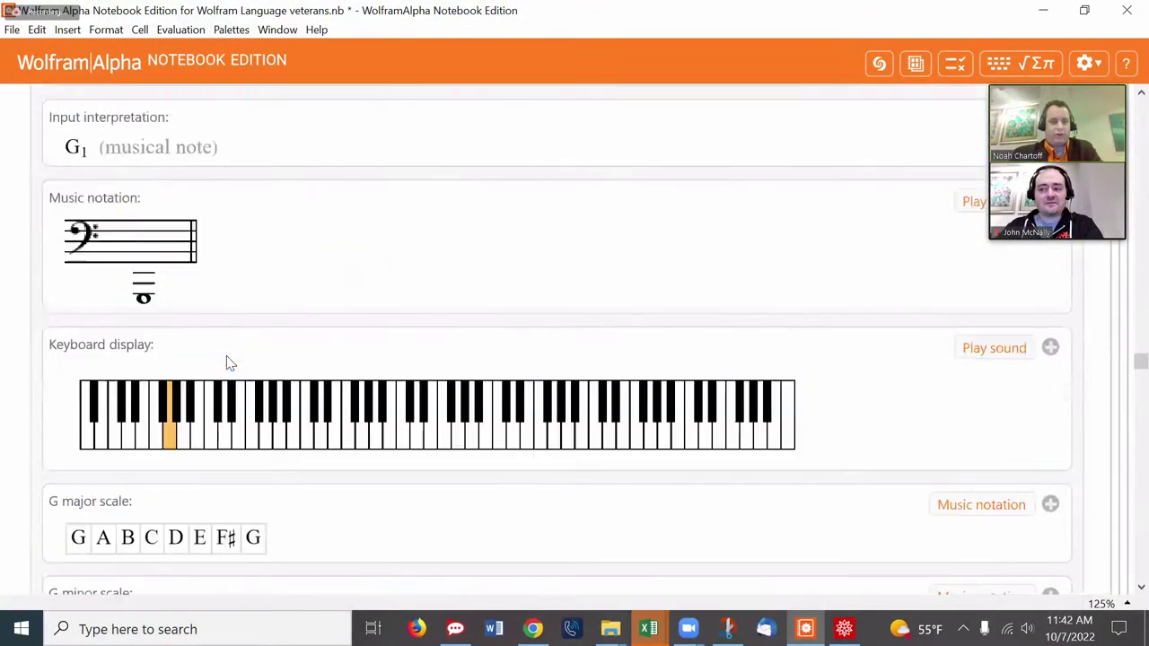
pyautogui.scroll(-5, 226, 363)
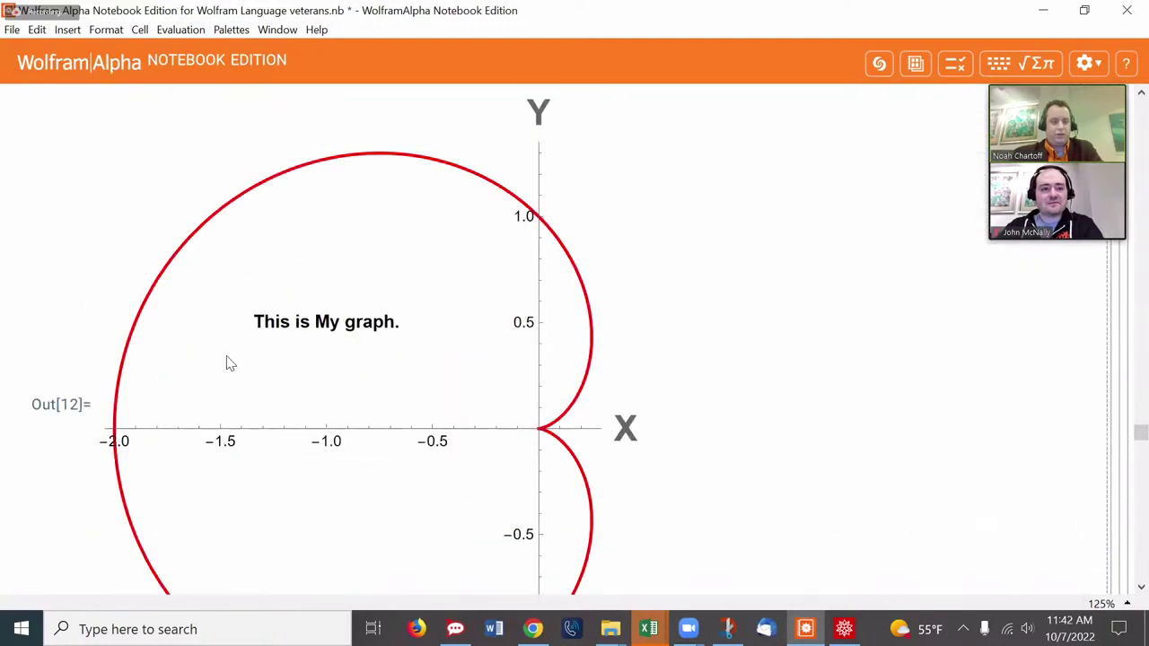
pyautogui.scroll(-15, 227, 363)
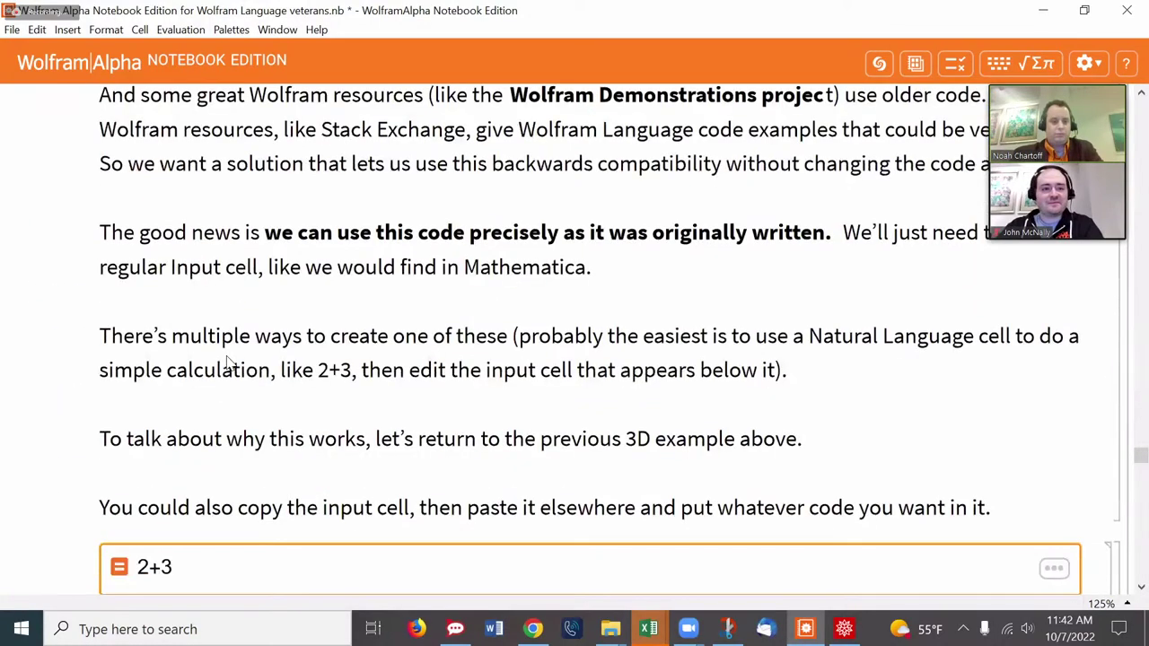
pyautogui.doubleClick(198, 353)
pyautogui.click(195, 352)
pyautogui.write('g1 = PolarPlot[1 - Cos[t], {t, 0, 2 Pi}, AxesLabel -> {Style["X", {Large, Bold}], Style["Y", {Large, Bold}]}, PlotStyle → {Red, Thick}];  g2 = Graphics[{Text[Style["This is My graph.", {Medium, Bold, Black}], {-1, 1 / 2}]}];  Show[g1, g2]')
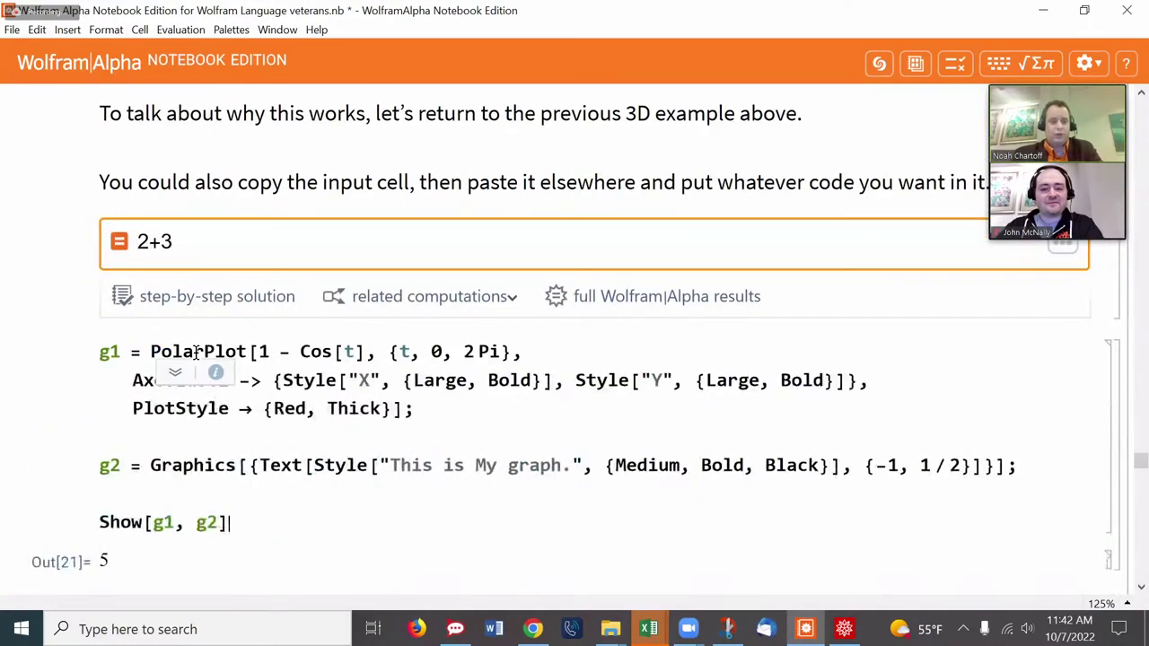
pyautogui.hotkey('shift', 'Return')
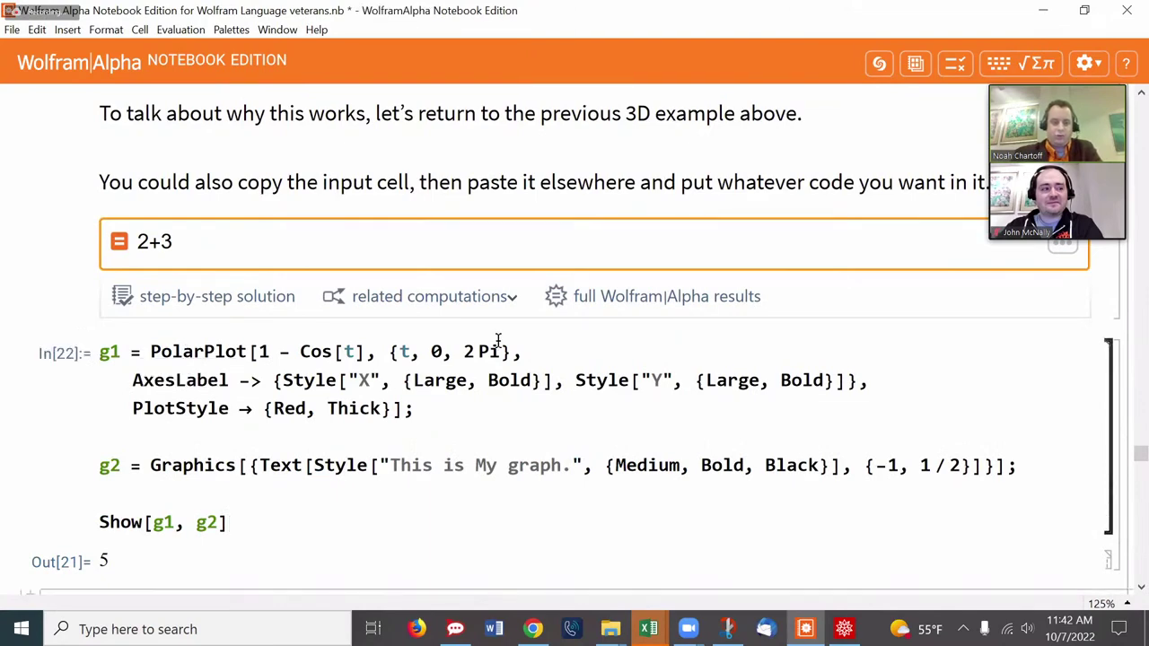
# Examine the plot from the pasted code and the instructions for a cleaner way to create an Input cell, and return to the code.
pyautogui.scroll(-5, 512, 263)
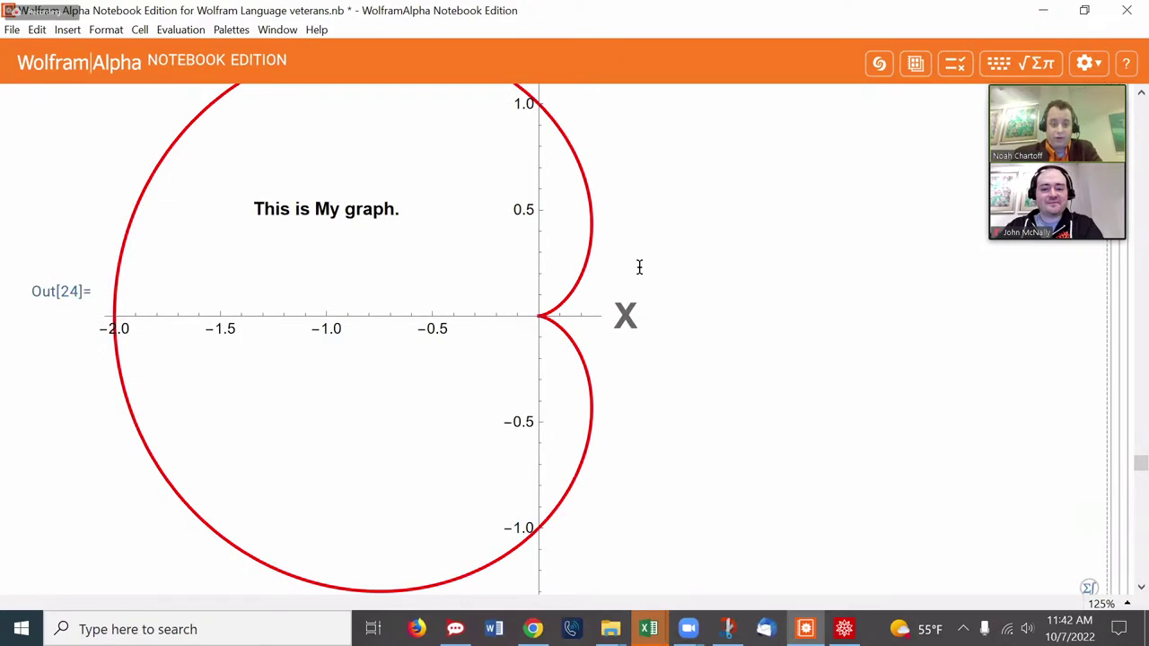
pyautogui.scroll(-1, 639, 267)
pyautogui.scroll(5, 639, 267)
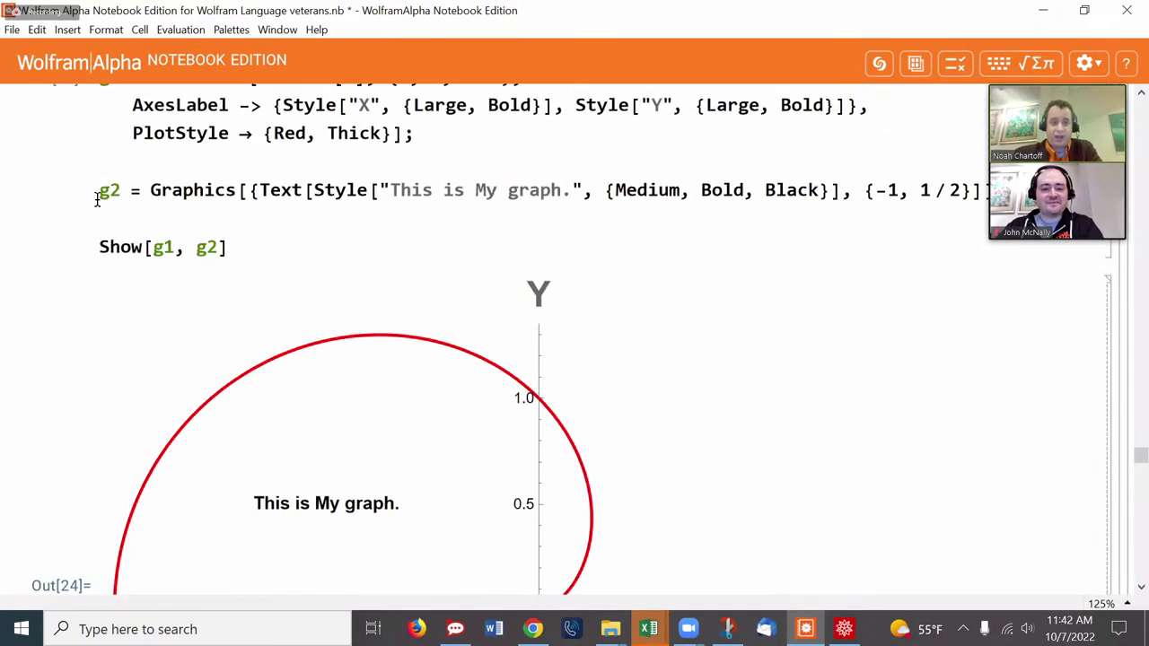
pyautogui.scroll(-2, 97, 199)
pyautogui.scroll(-5, 97, 199)
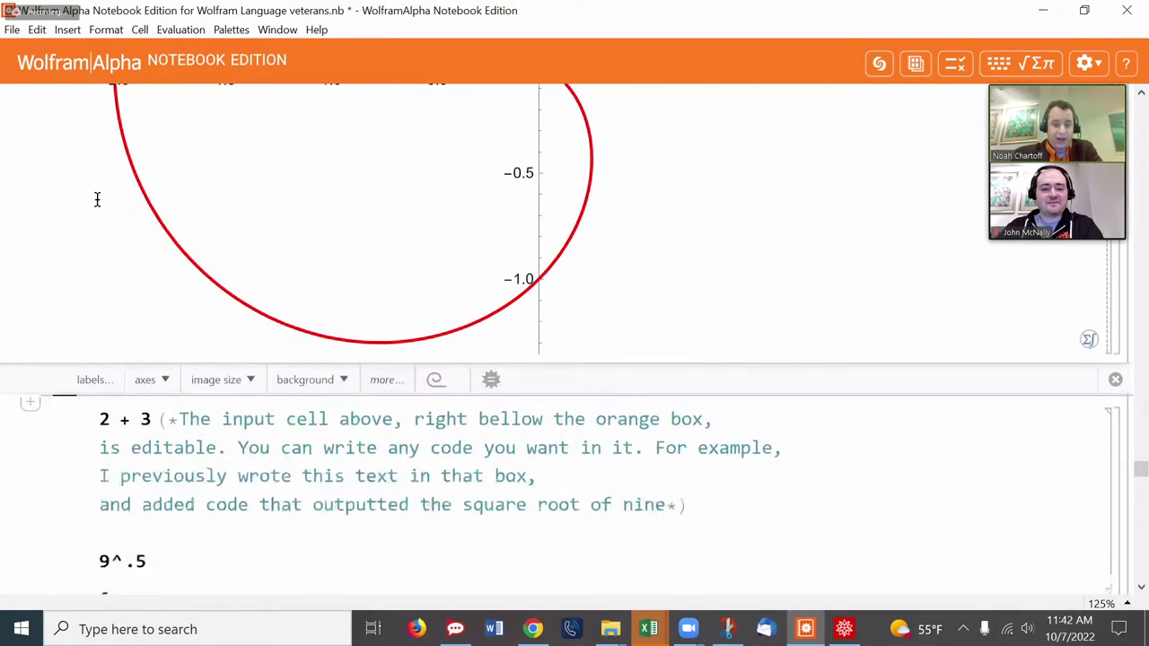
pyautogui.scroll(-4, 97, 200)
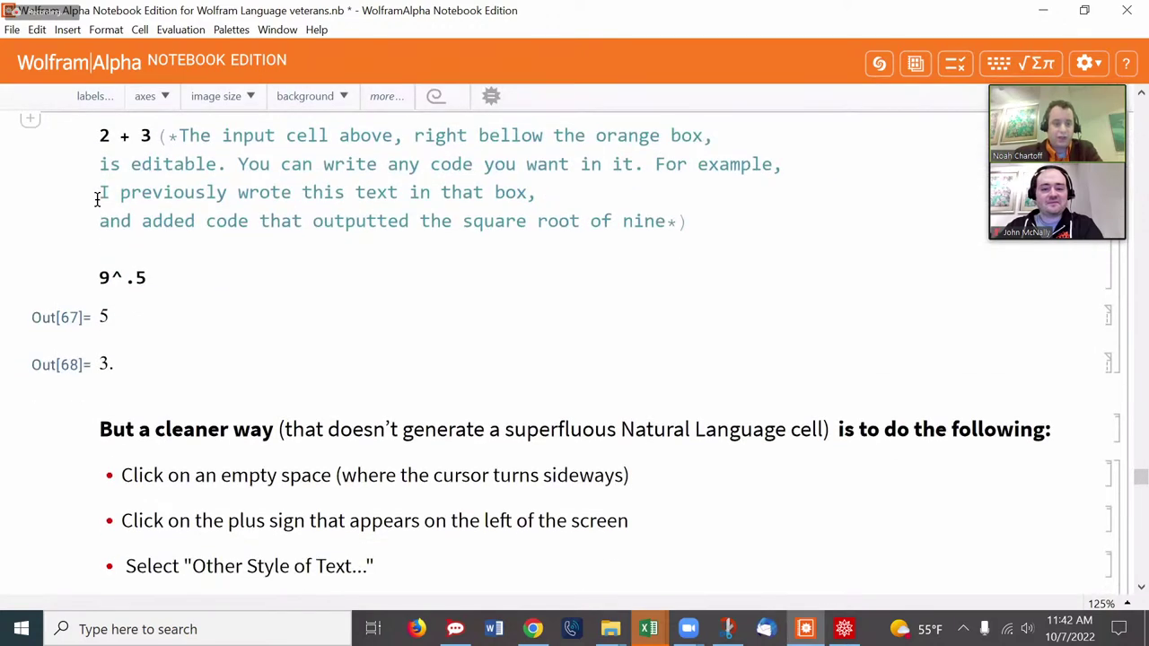
pyautogui.click(225, 401)
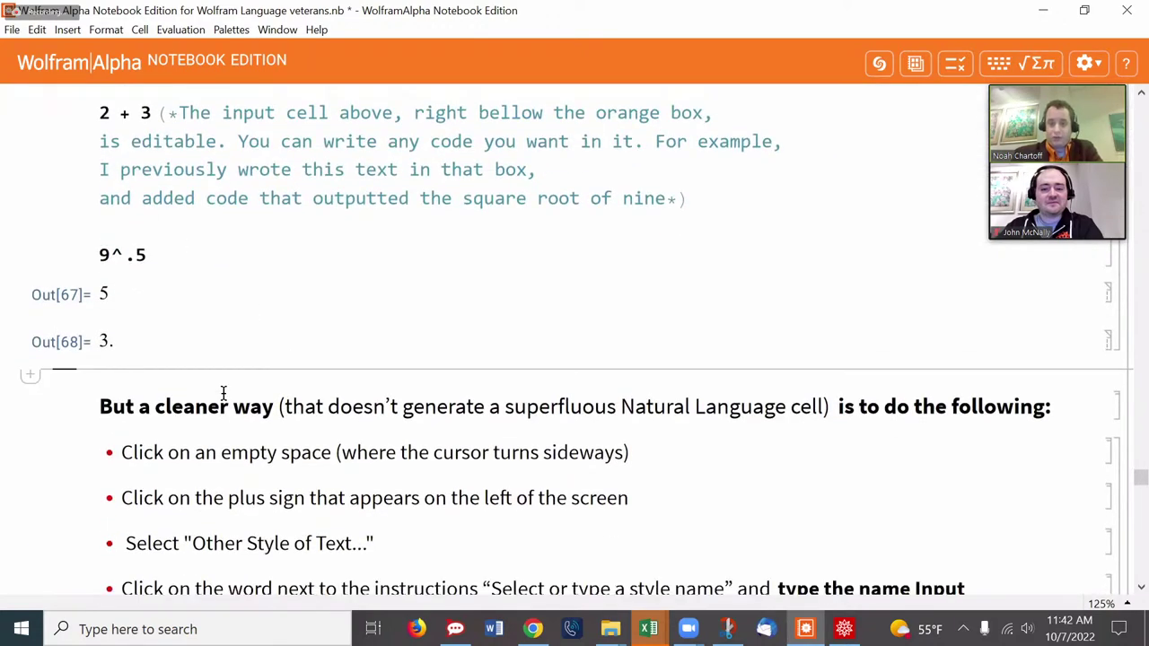
pyautogui.scroll(4, 223, 395)
pyautogui.scroll(12, 224, 393)
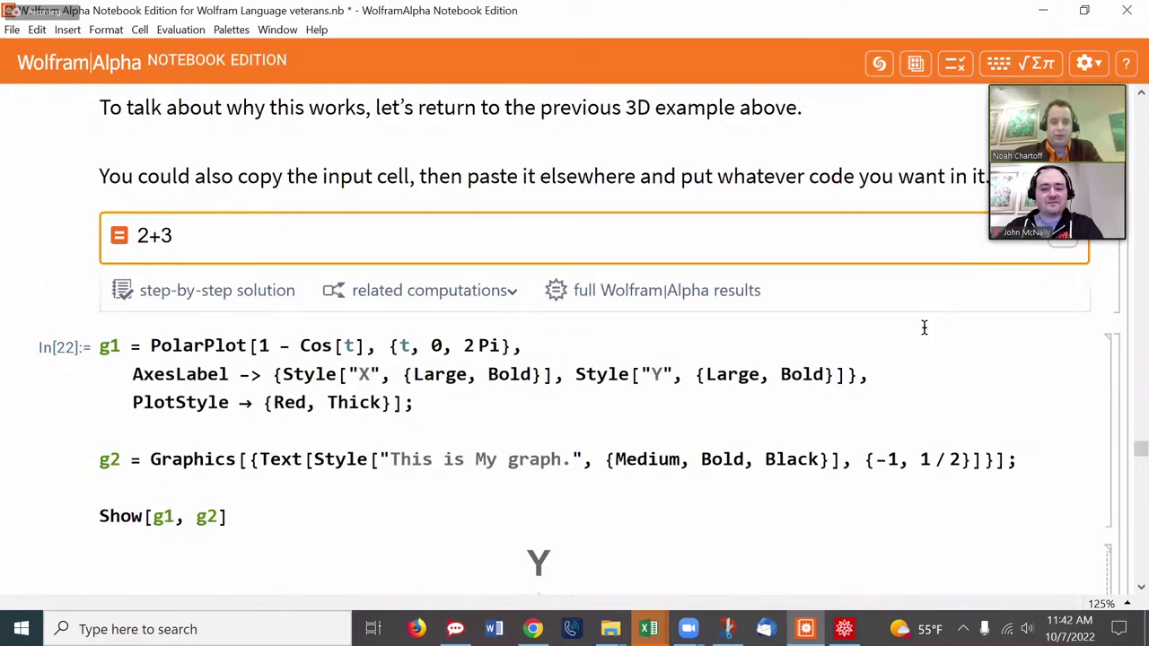
# Create a natural language cell above the "But a cleaner way" paragraph and evaluate "two to the tenth" in it.
pyautogui.scroll(-15, 923, 325)
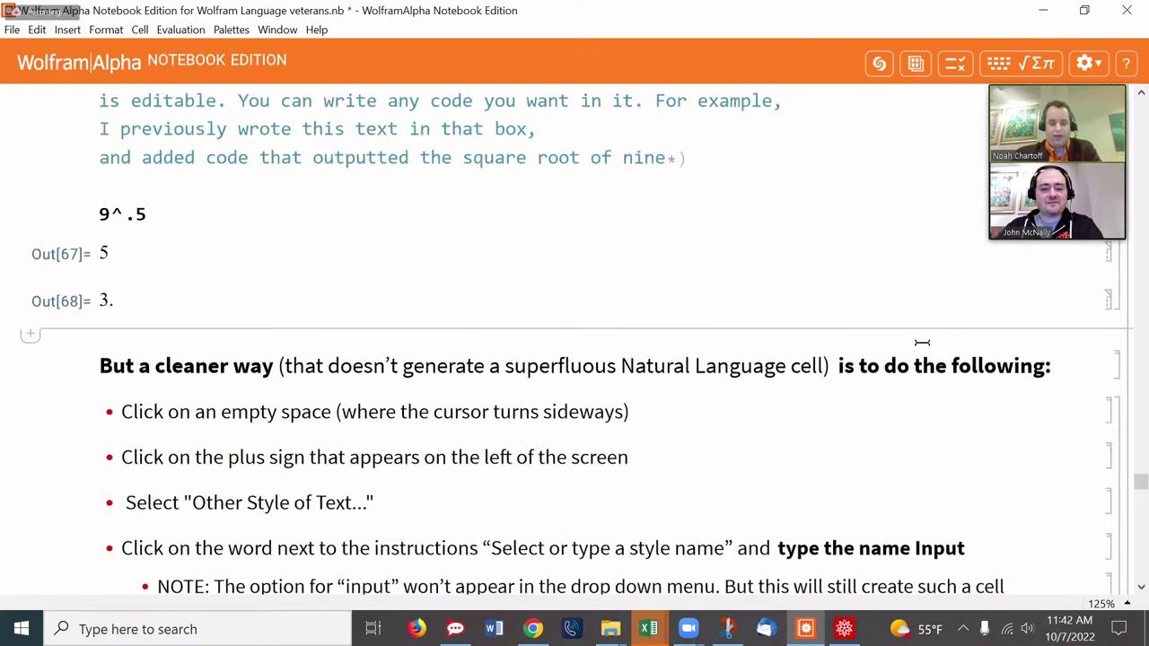
pyautogui.write('two to the ')
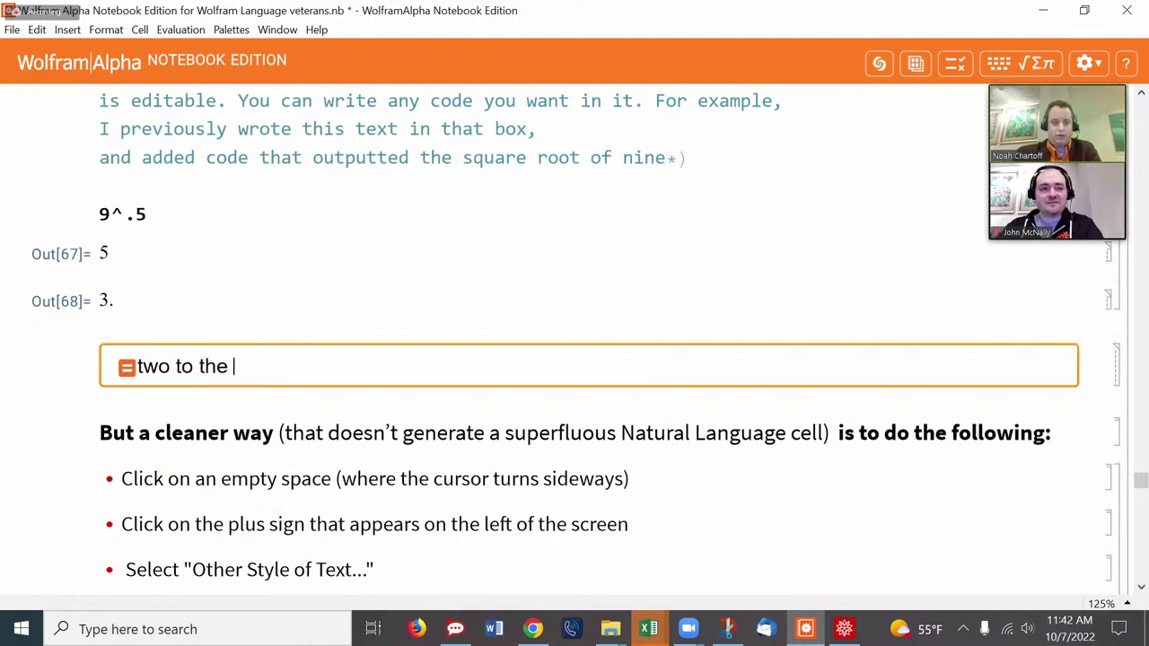
pyautogui.write('tenth')
pyautogui.press('Return')
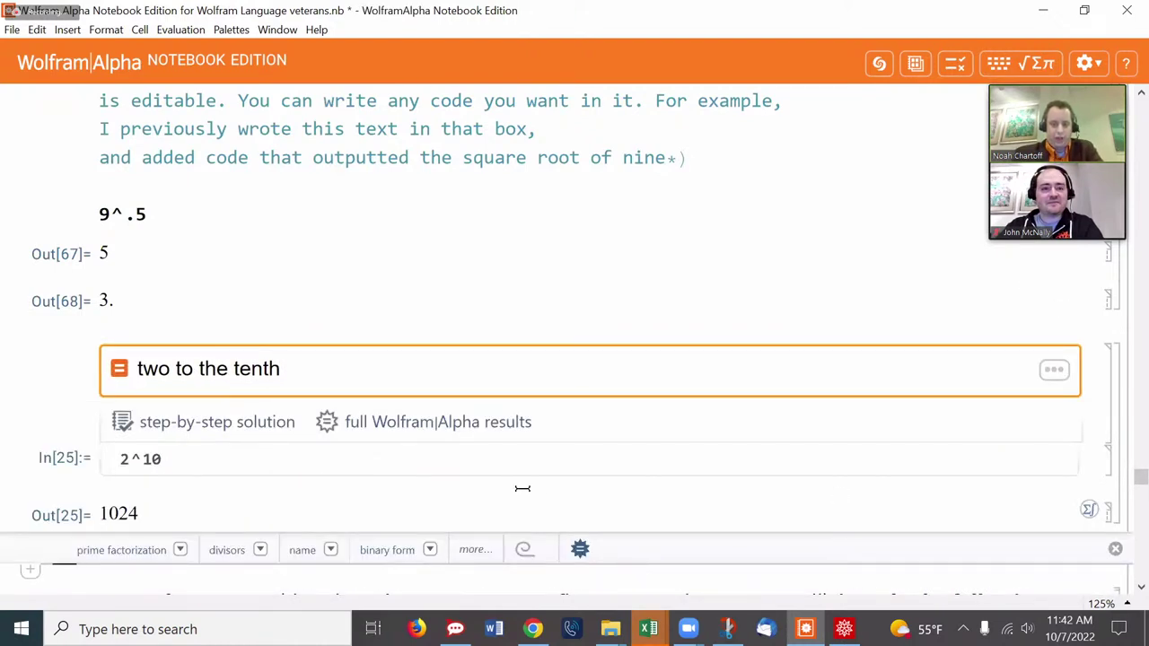
# Duplicate the generated 2^10 input cell below its output, replace the copied code with Sin[Pi], and evaluate it.
pyautogui.click(1110, 459)
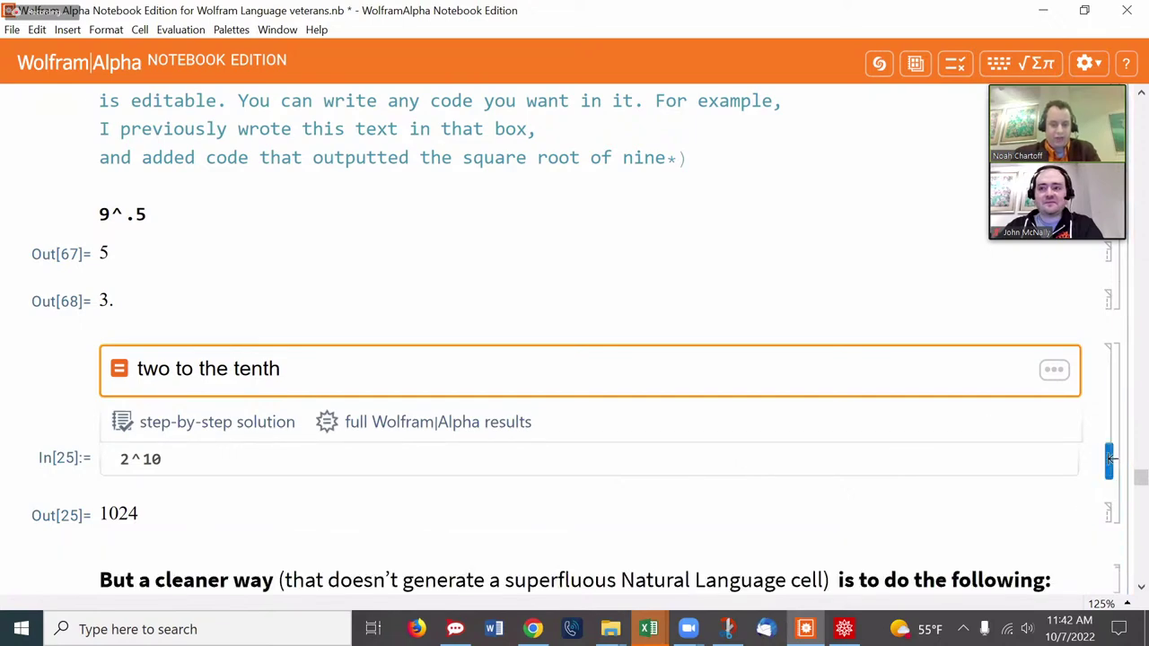
pyautogui.scroll(-5, 874, 449)
pyautogui.click(632, 302)
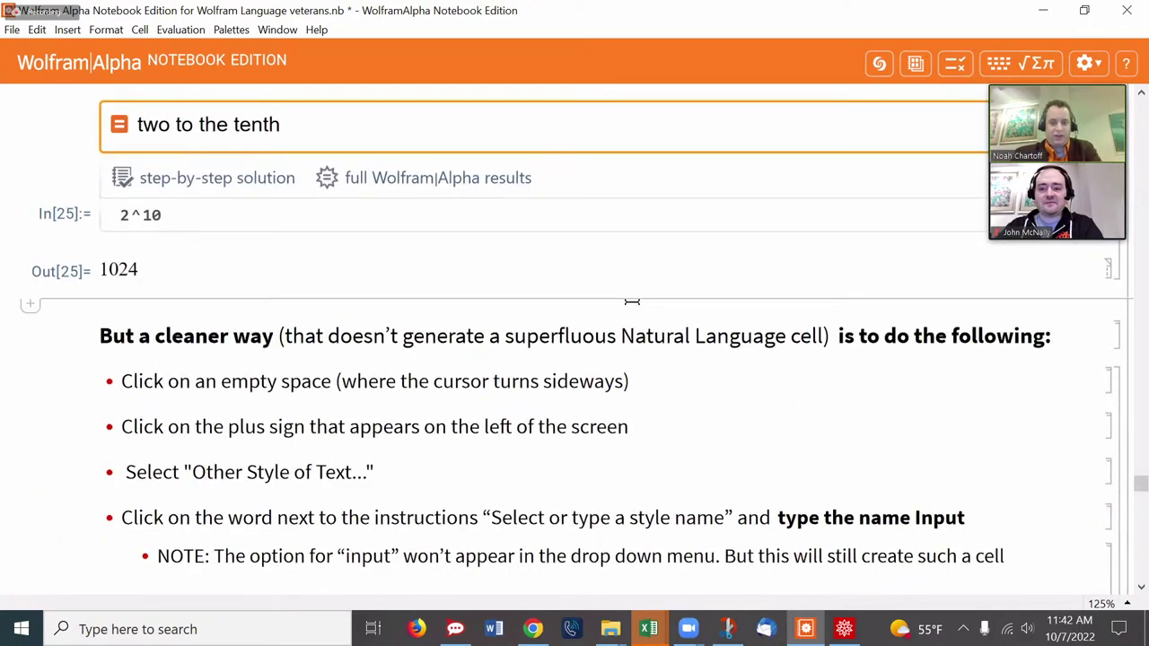
pyautogui.hotkey('ctrl', 'l')
pyautogui.keyDown('shift'); pyautogui.click(118, 303); pyautogui.keyUp('shift')
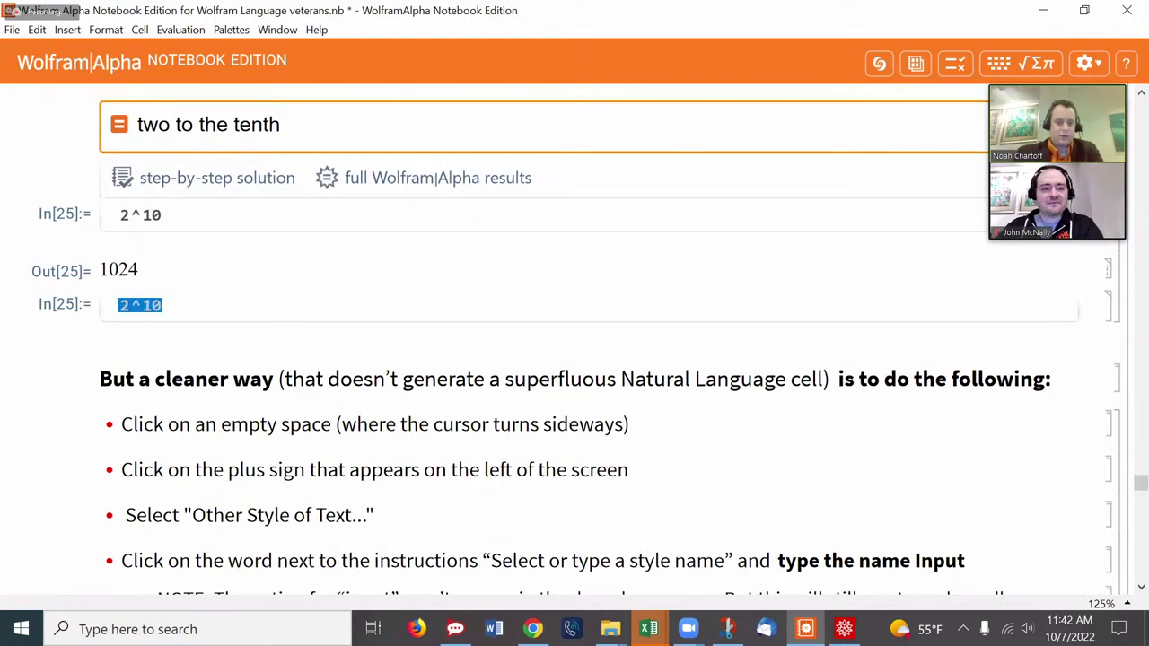
pyautogui.write('Sin[Pi')
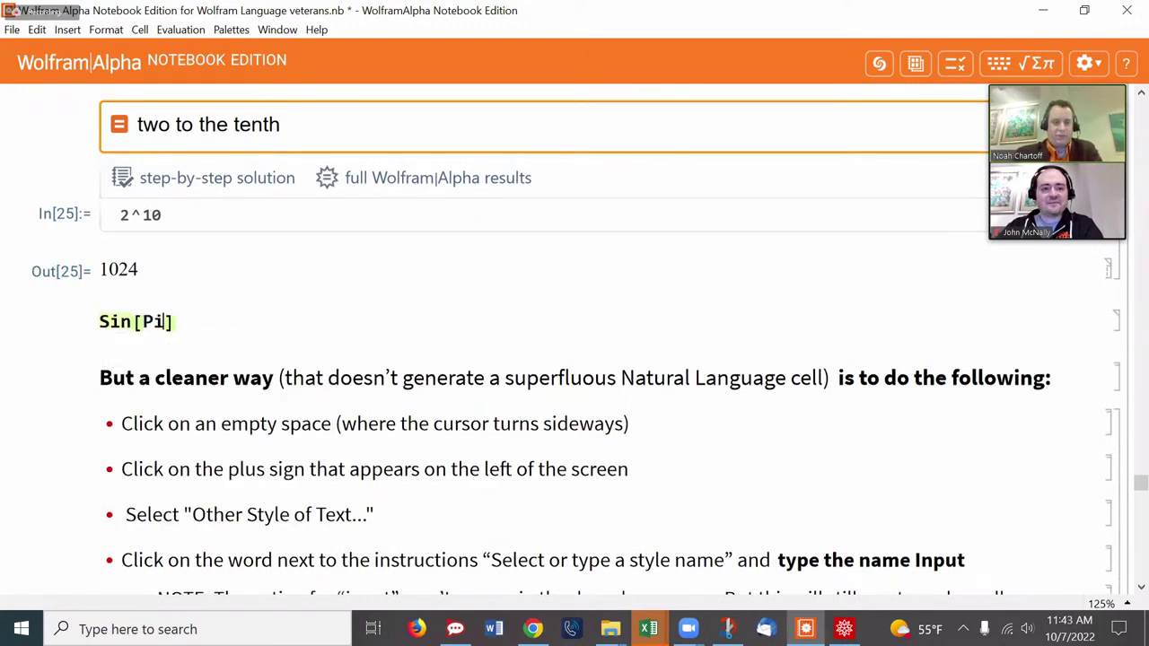
pyautogui.hotkey('shift', 'Return')
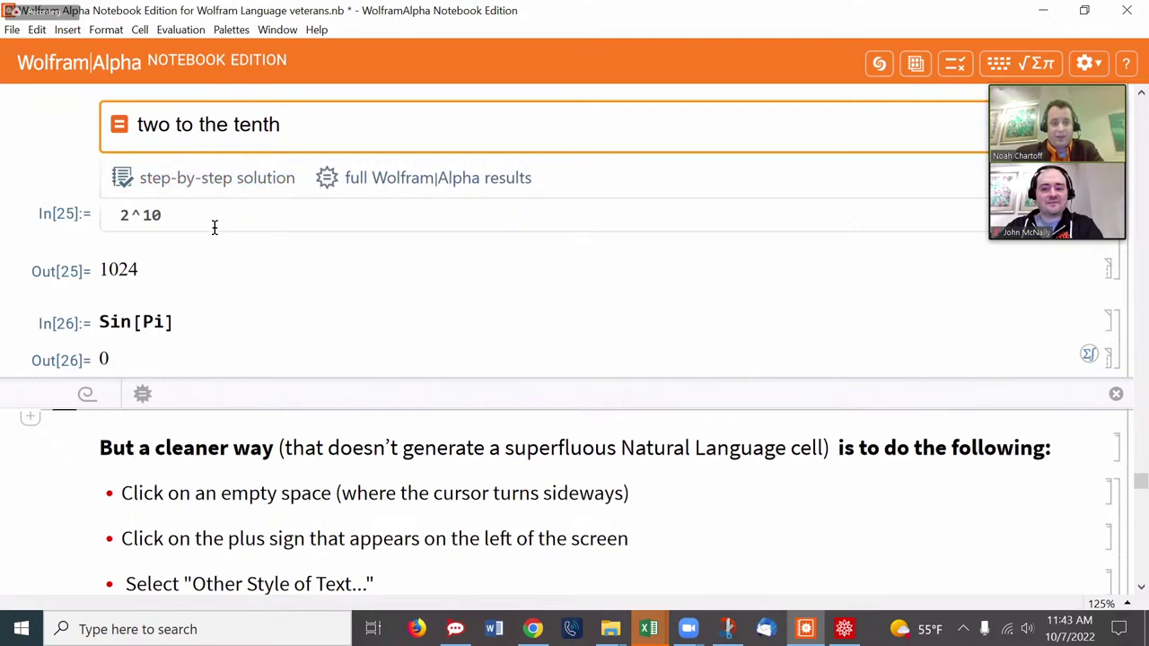
# Review the examples of reusing generated input cells, from the 2+3 cell down, and read the instructions for the cleaner way.
pyautogui.scroll(2, 281, 319)
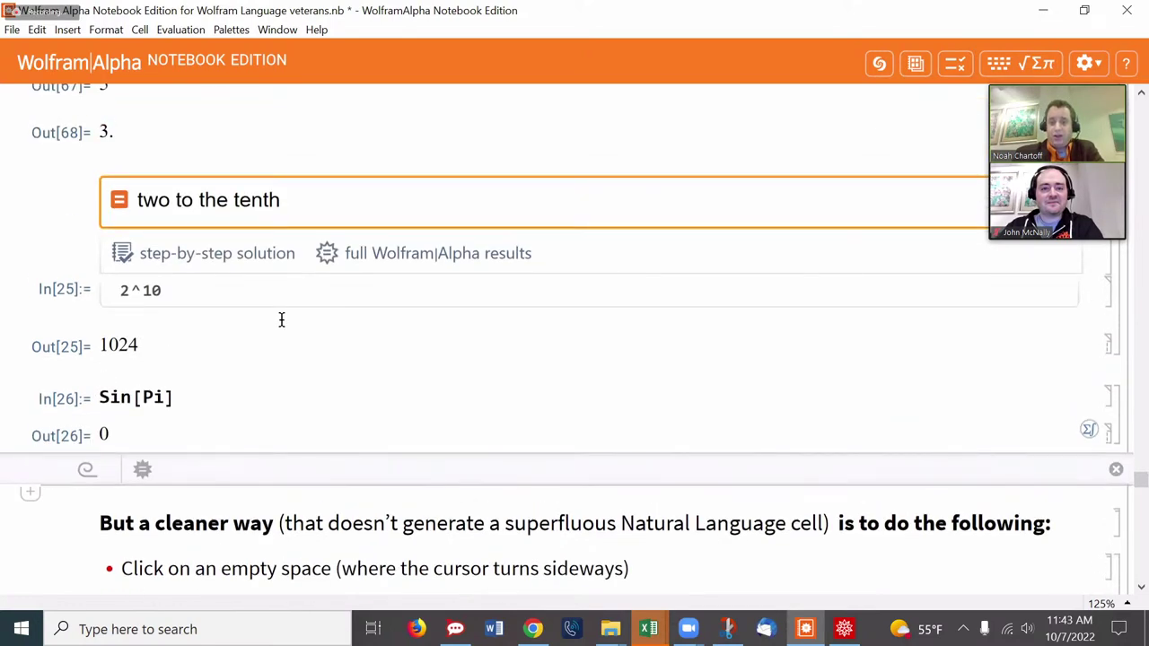
pyautogui.scroll(-2, 281, 319)
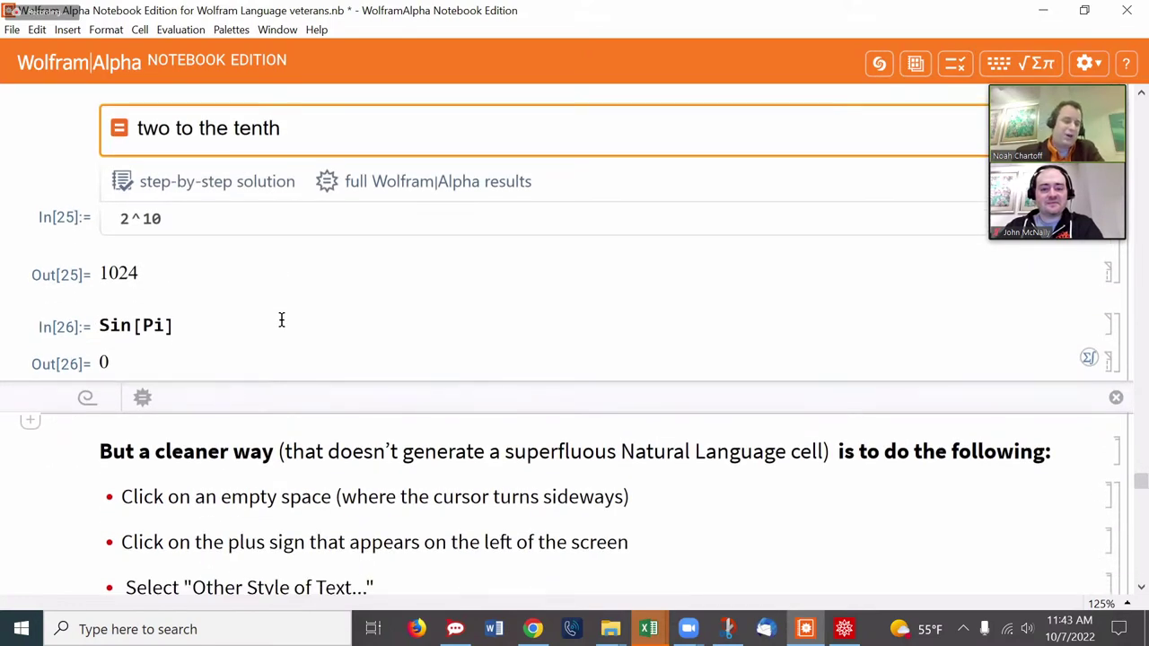
pyautogui.scroll(14, 333, 251)
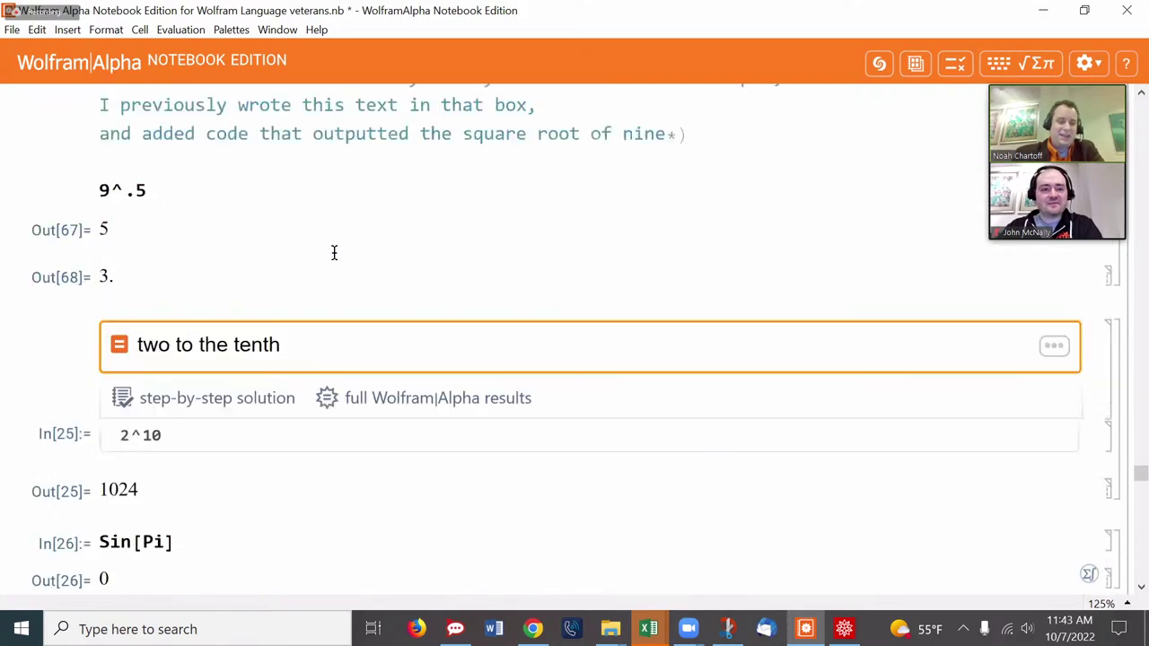
pyautogui.scroll(20, 333, 251)
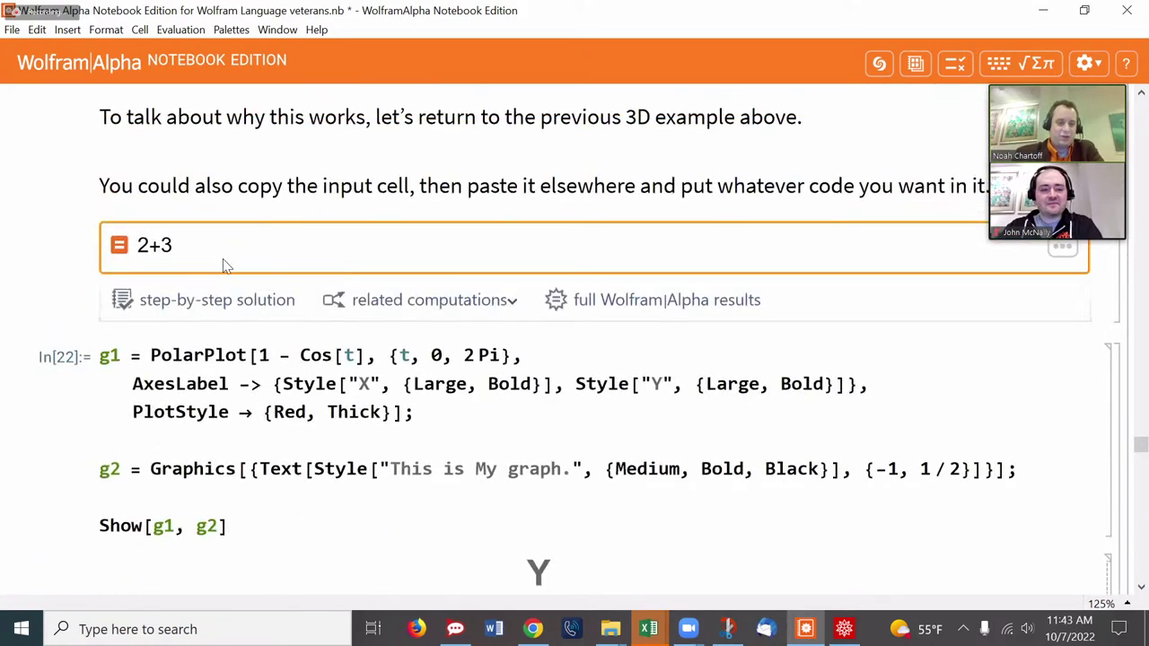
pyautogui.scroll(-16, 222, 265)
pyautogui.scroll(-17, 222, 264)
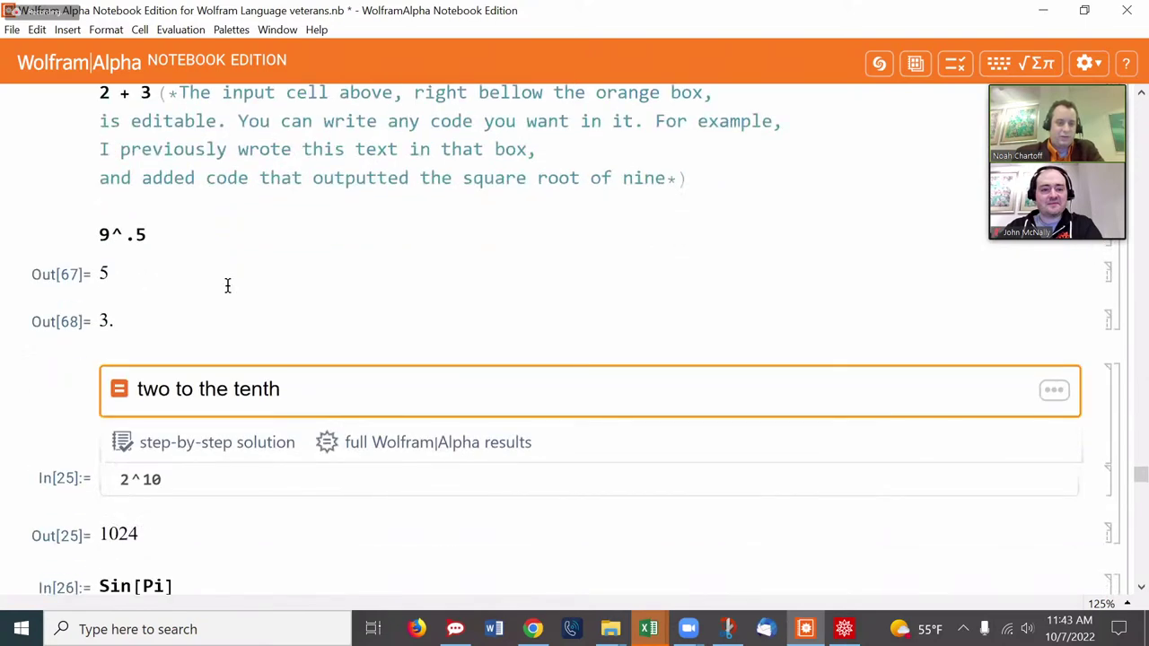
pyautogui.scroll(-3, 196, 415)
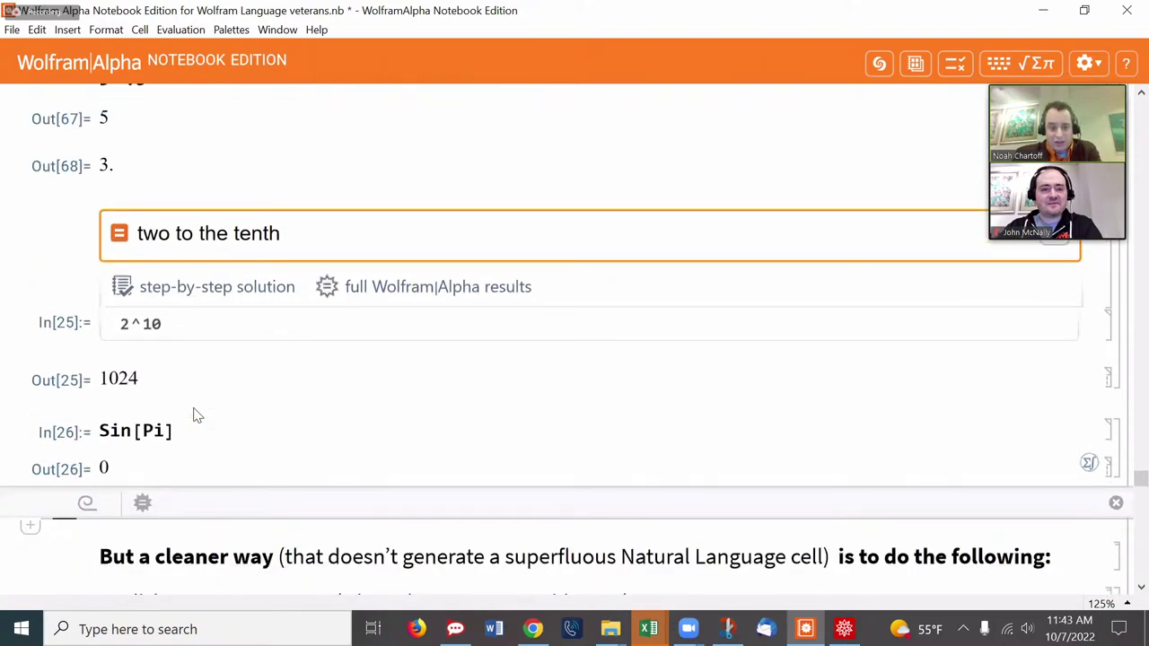
pyautogui.scroll(-3, 196, 415)
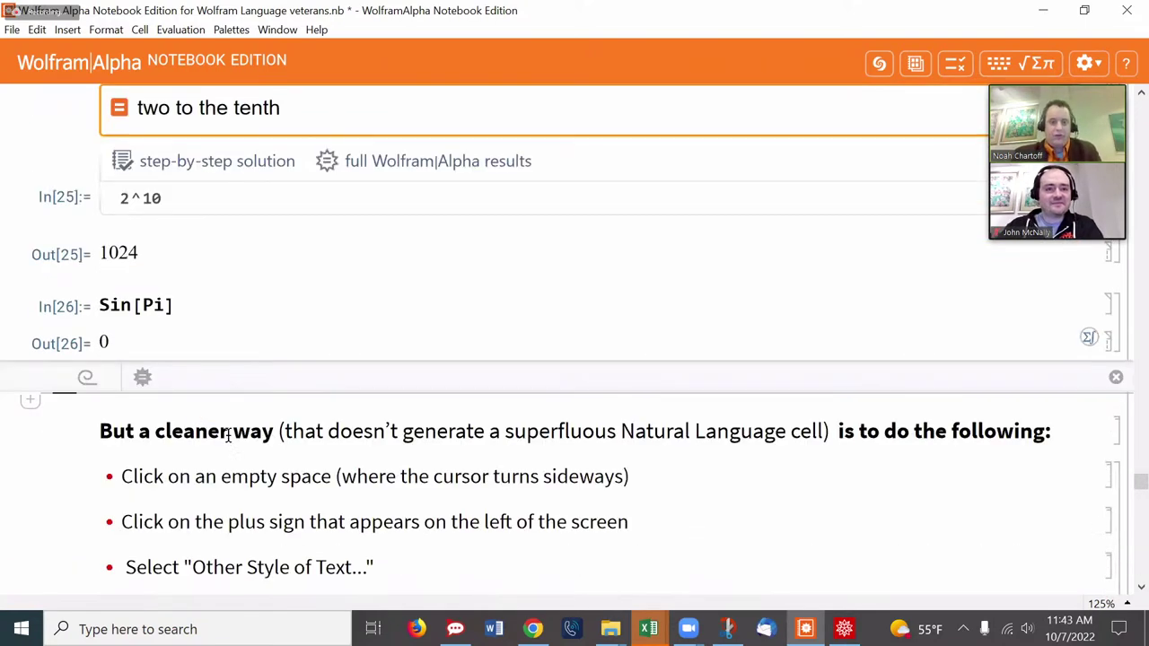
pyautogui.scroll(-5, 289, 452)
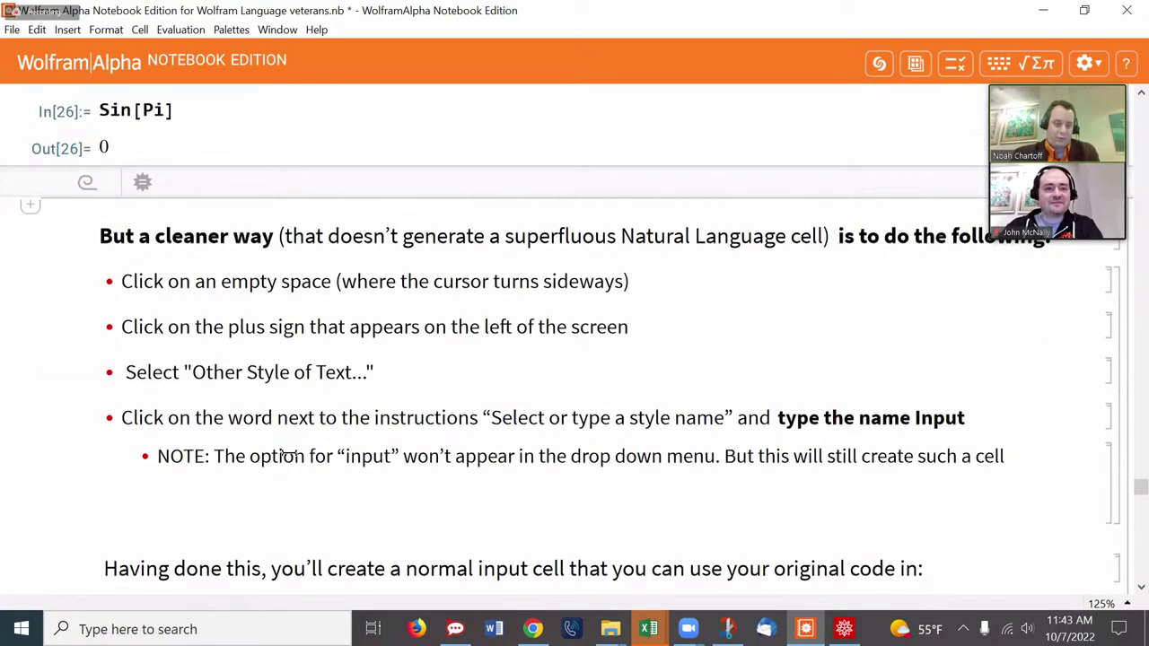
pyautogui.scroll(-2, 289, 452)
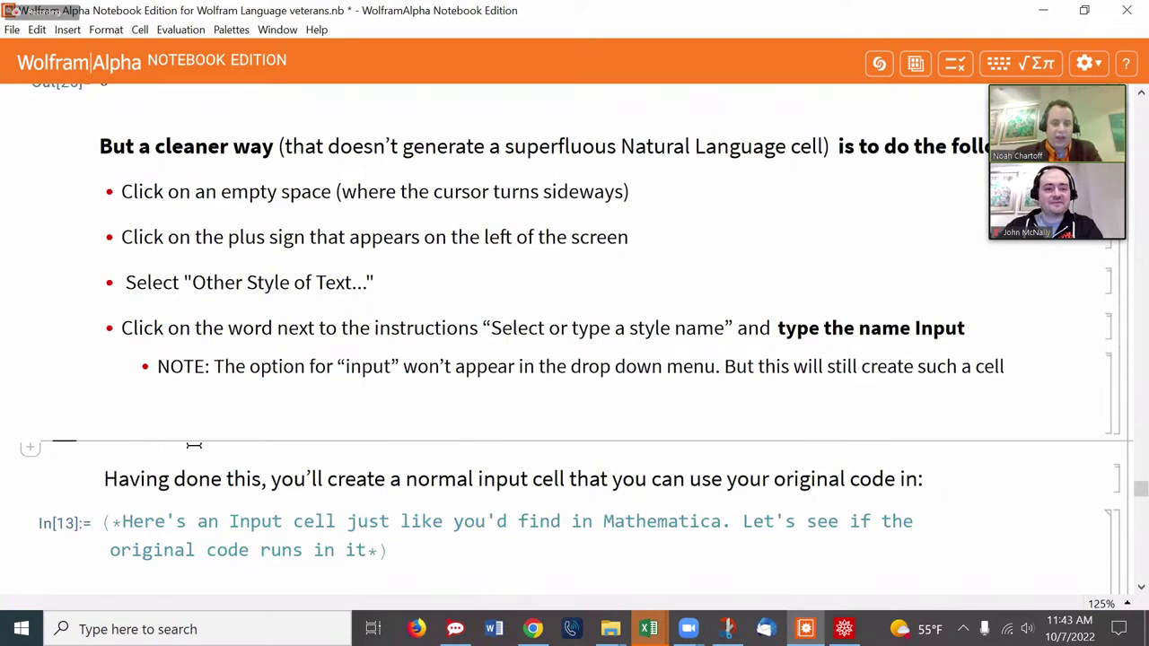
# Start a new cell above the "Having done this" paragraph and open the custom style chooser for it.
pyautogui.click(1112, 425)
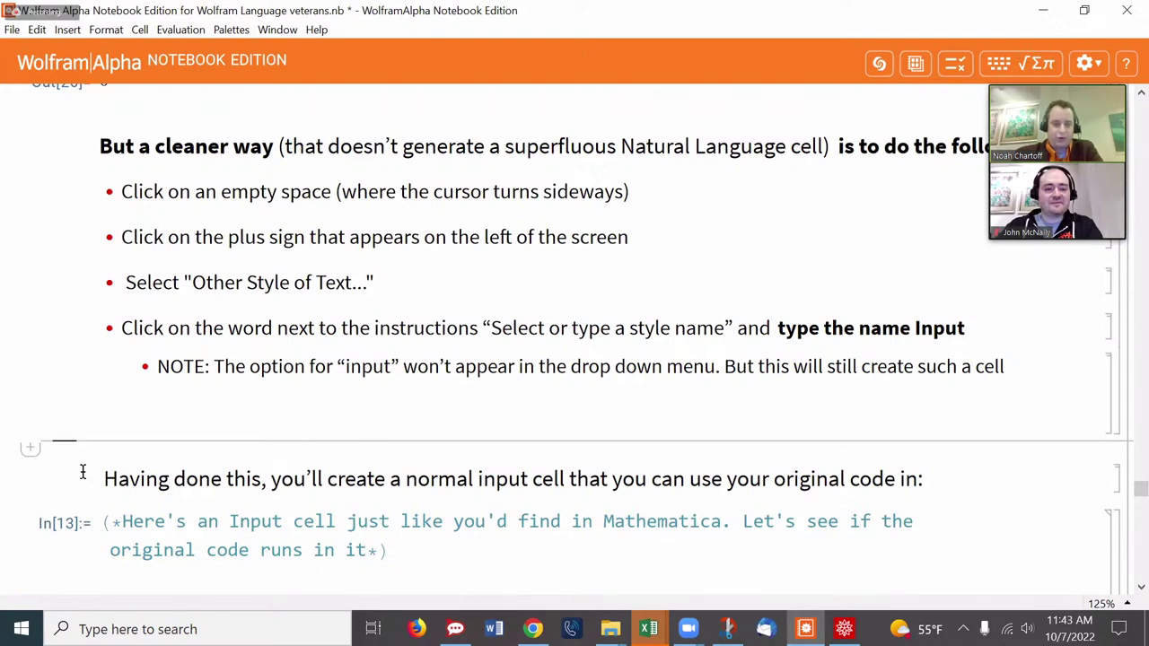
pyautogui.click(30, 452)
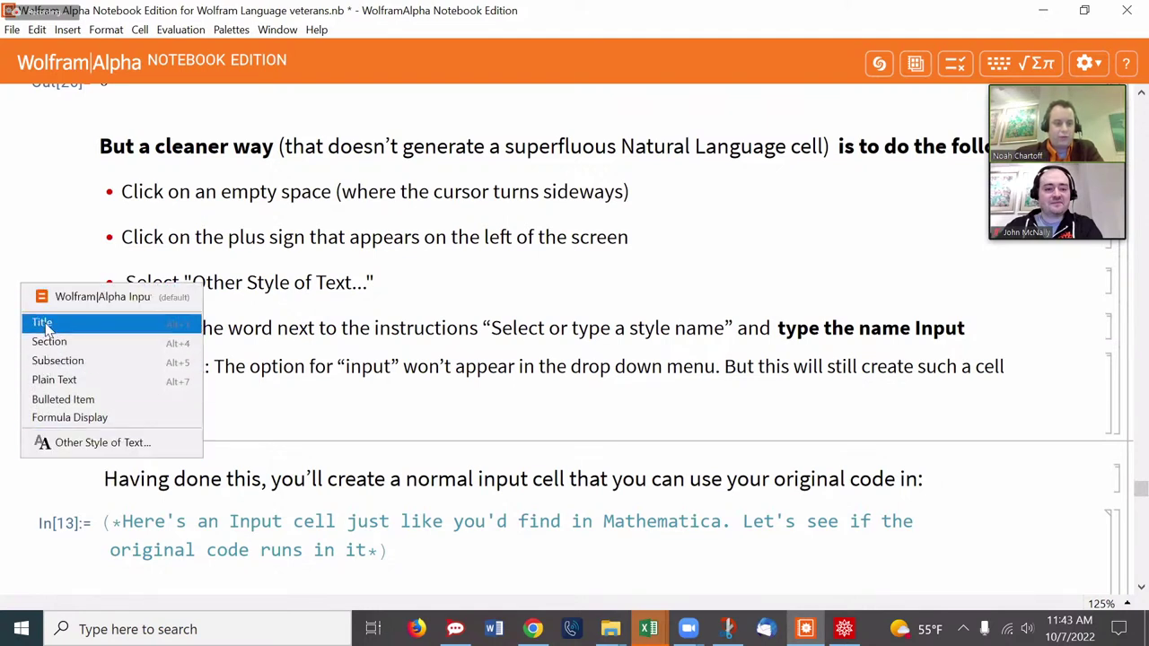
pyautogui.click(70, 441)
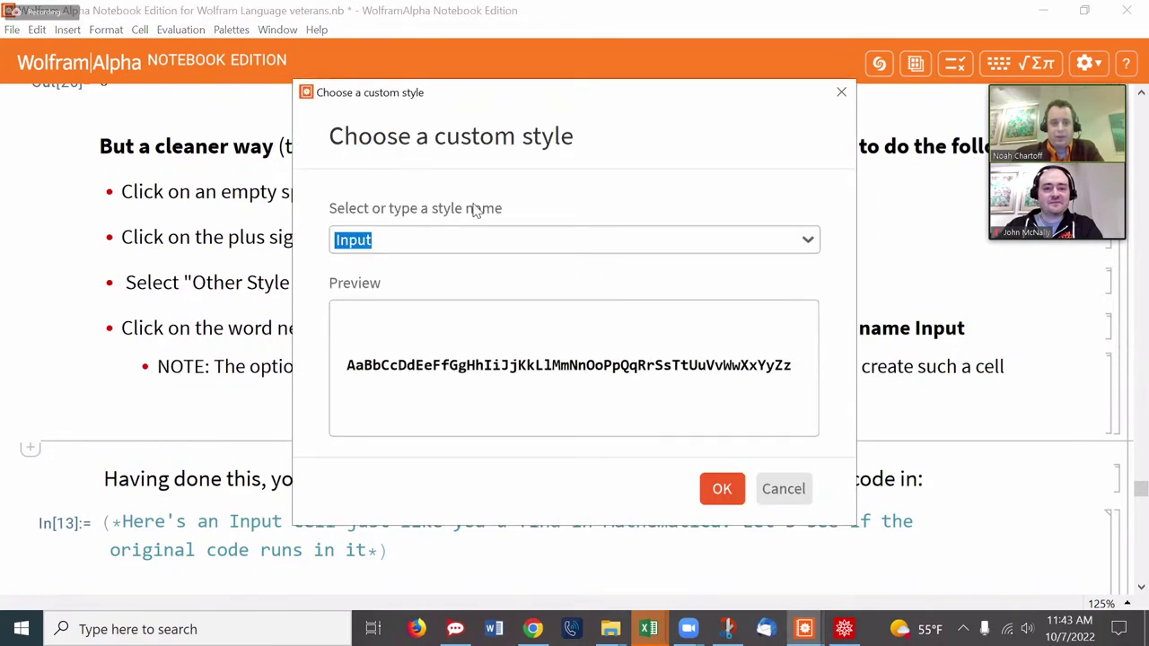
# Check the list of available style names and preview the NaturalLanguageInput style.
pyautogui.click(808, 242)
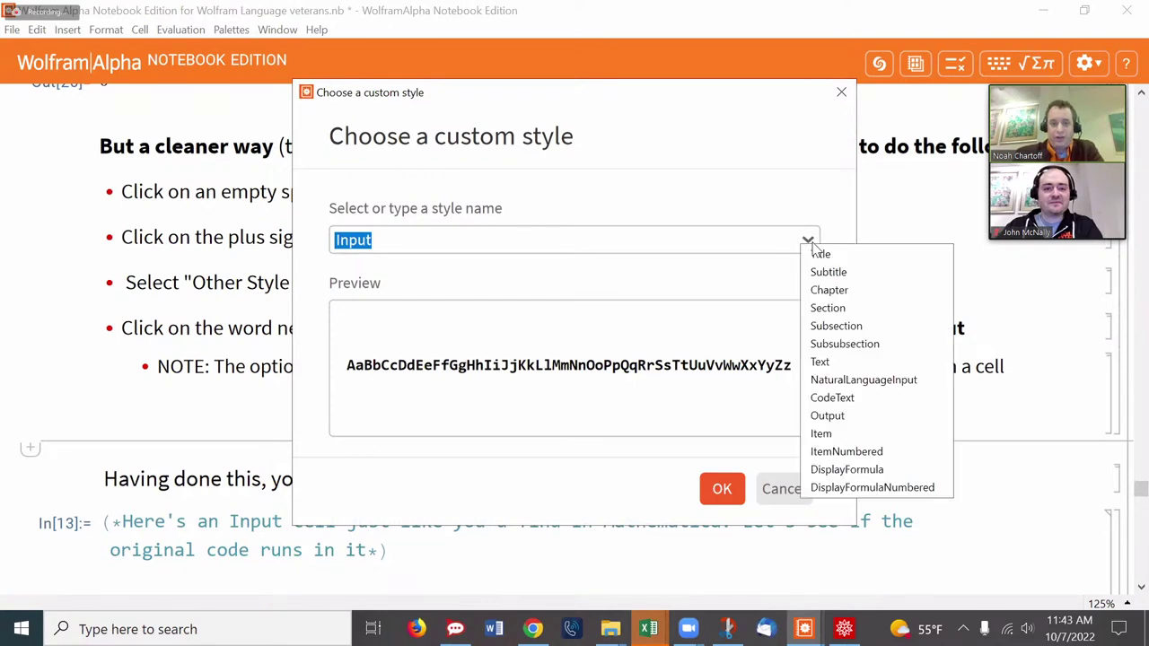
pyautogui.click(855, 382)
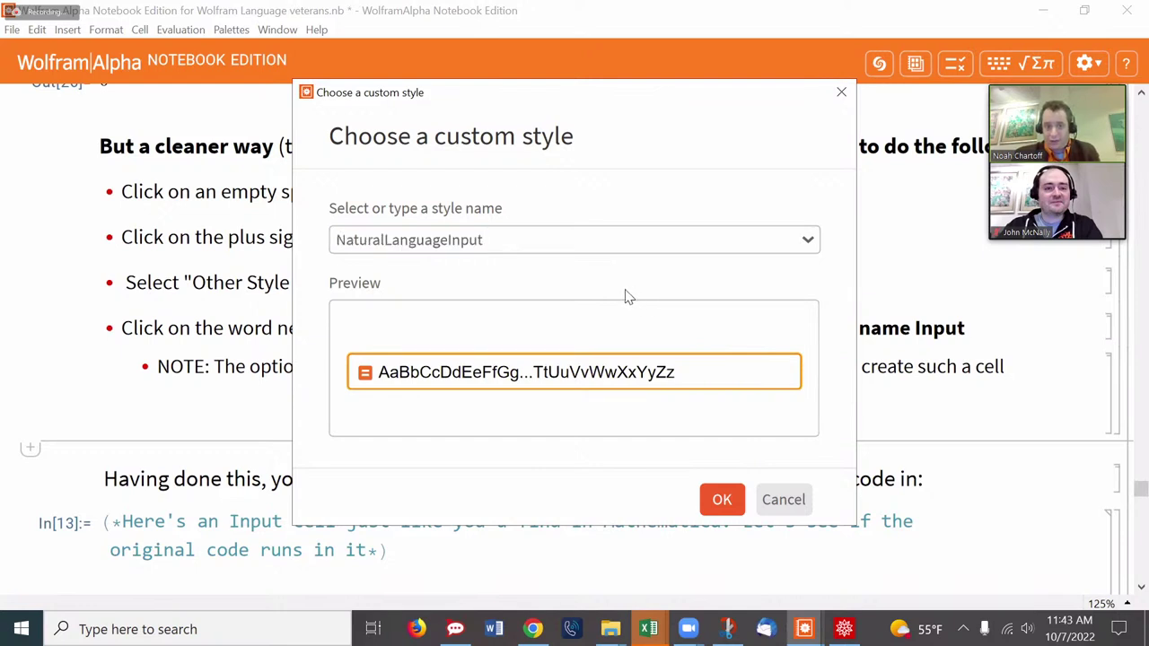
pyautogui.click(808, 240)
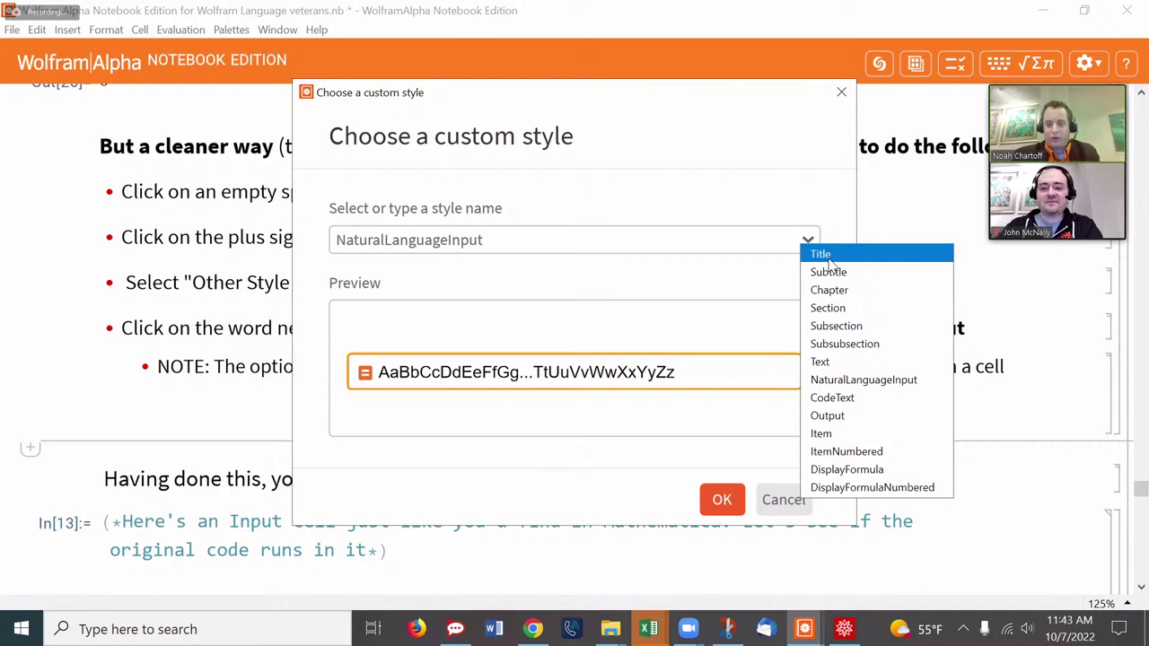
pyautogui.click(643, 269)
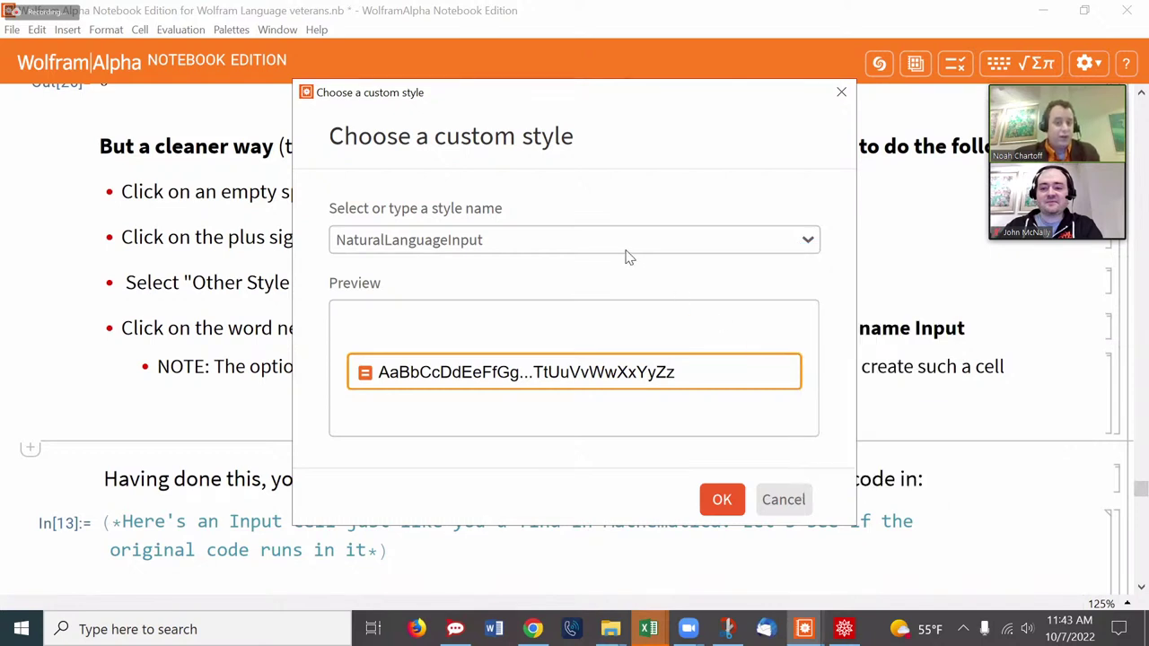
pyautogui.click(614, 238)
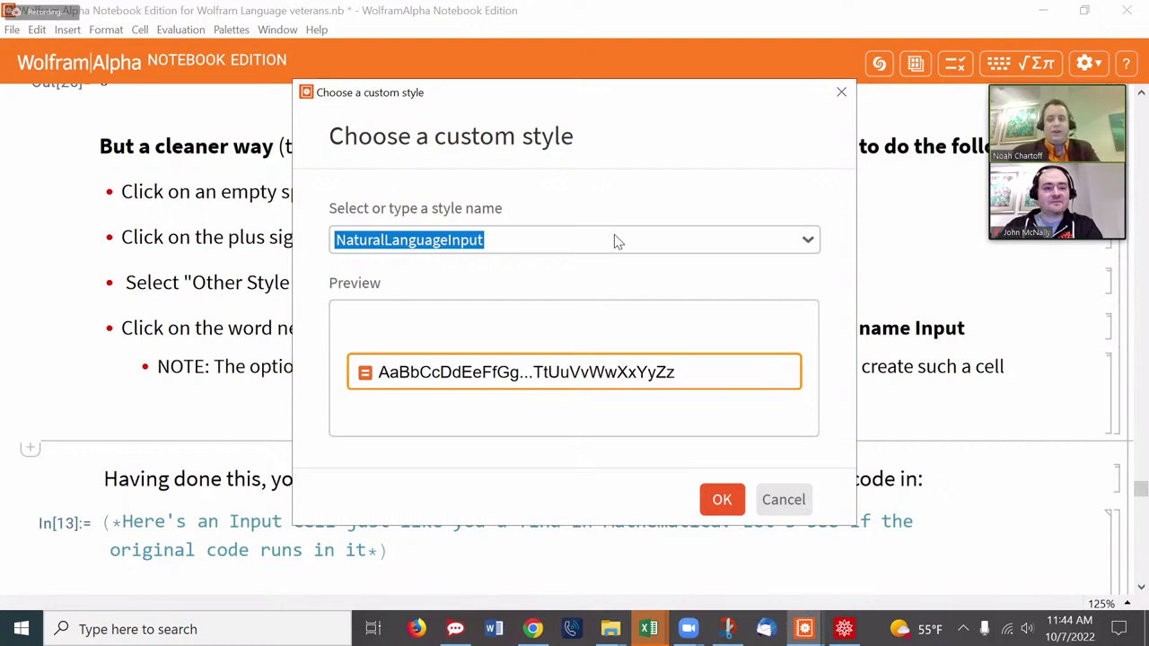
pyautogui.click(808, 240)
pyautogui.click(808, 242)
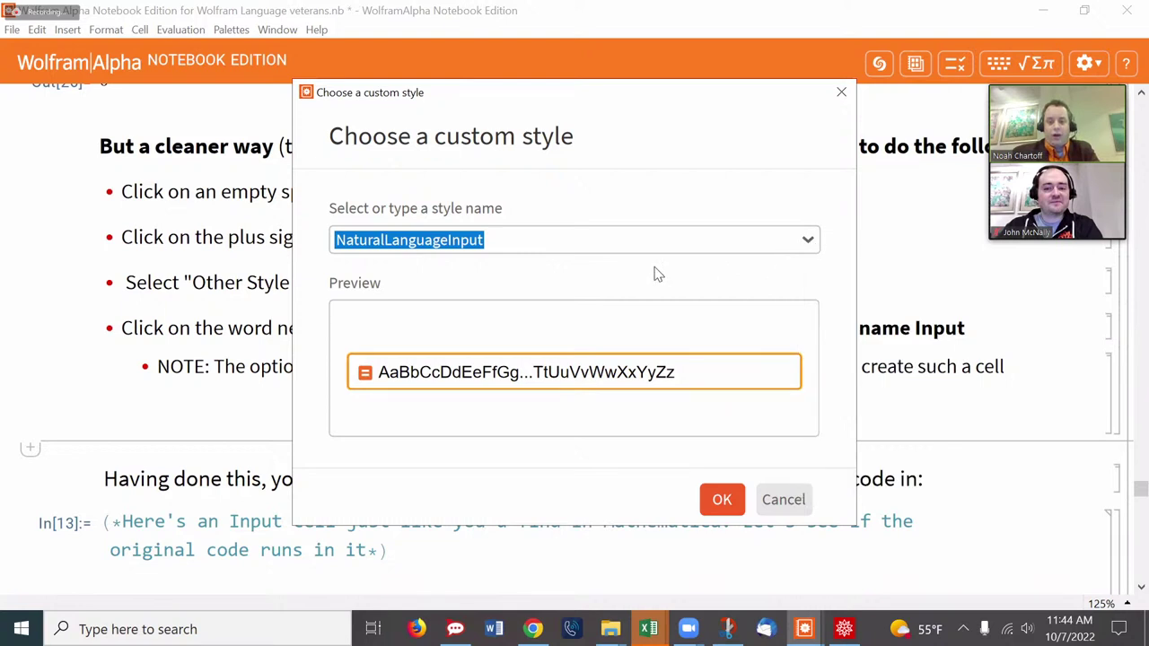
# Create the new cell with the custom style Input and enter 2^10 in it.
pyautogui.write('Inp')
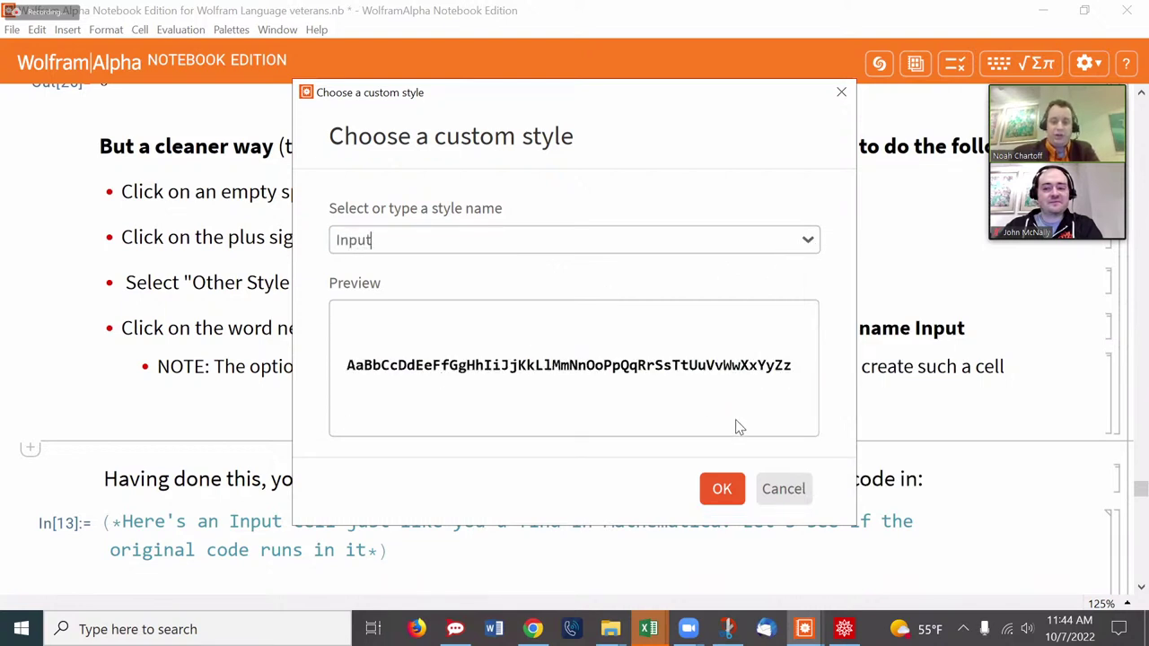
pyautogui.click(721, 489)
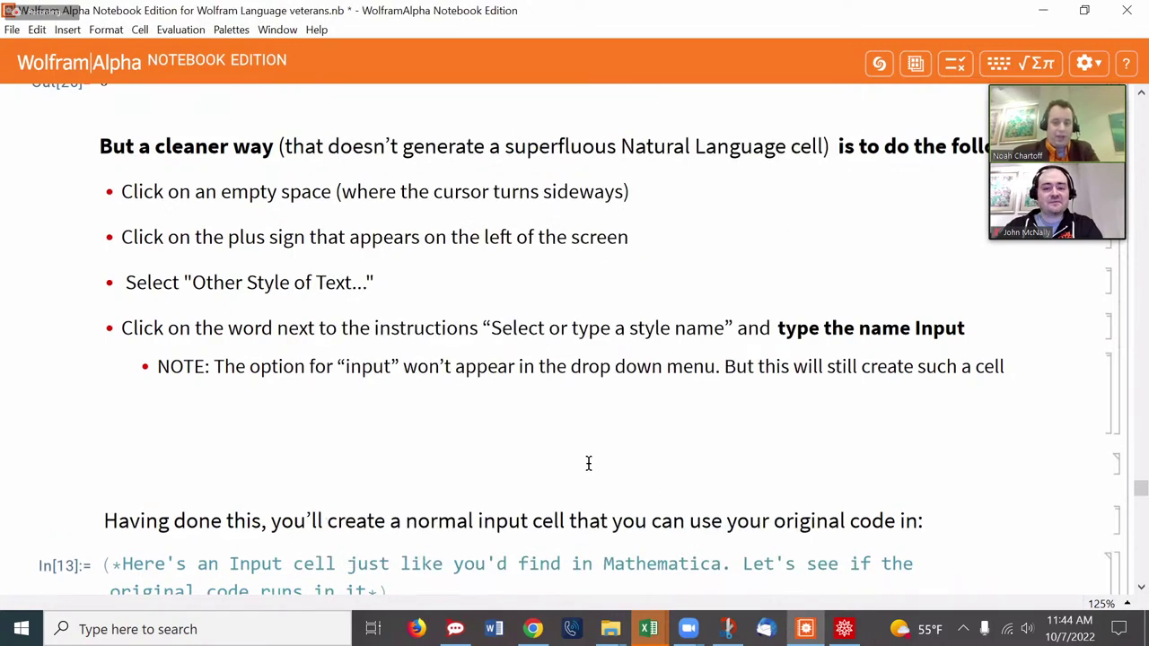
pyautogui.scroll(3, 589, 463)
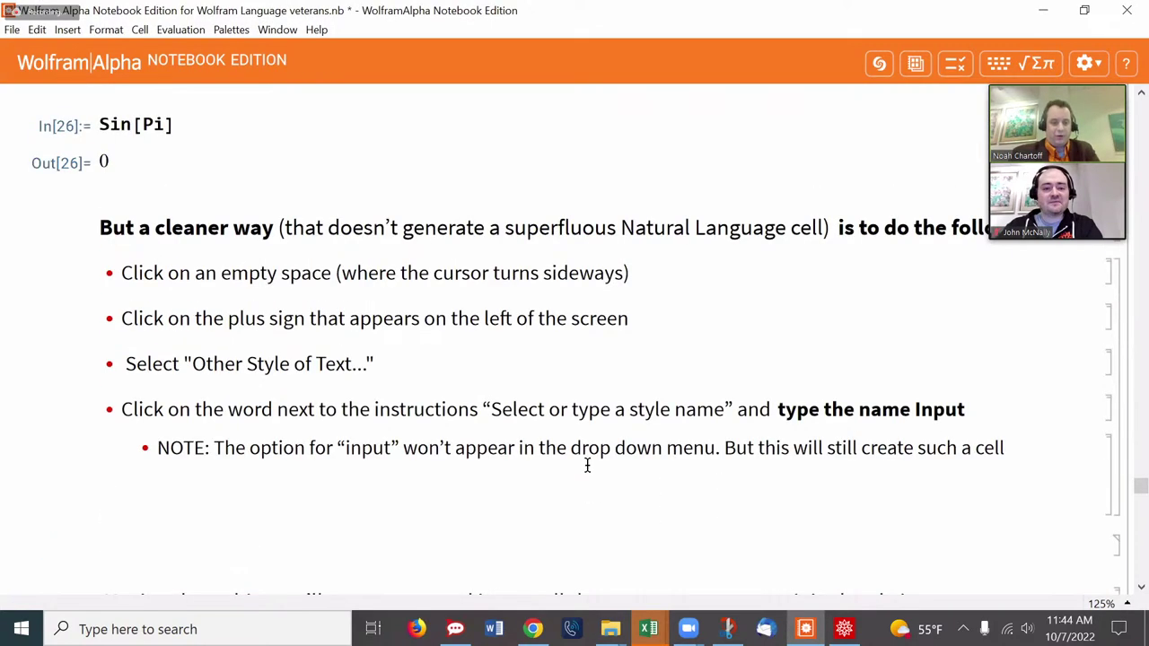
pyautogui.scroll(-5, 588, 463)
pyautogui.write('2^10')
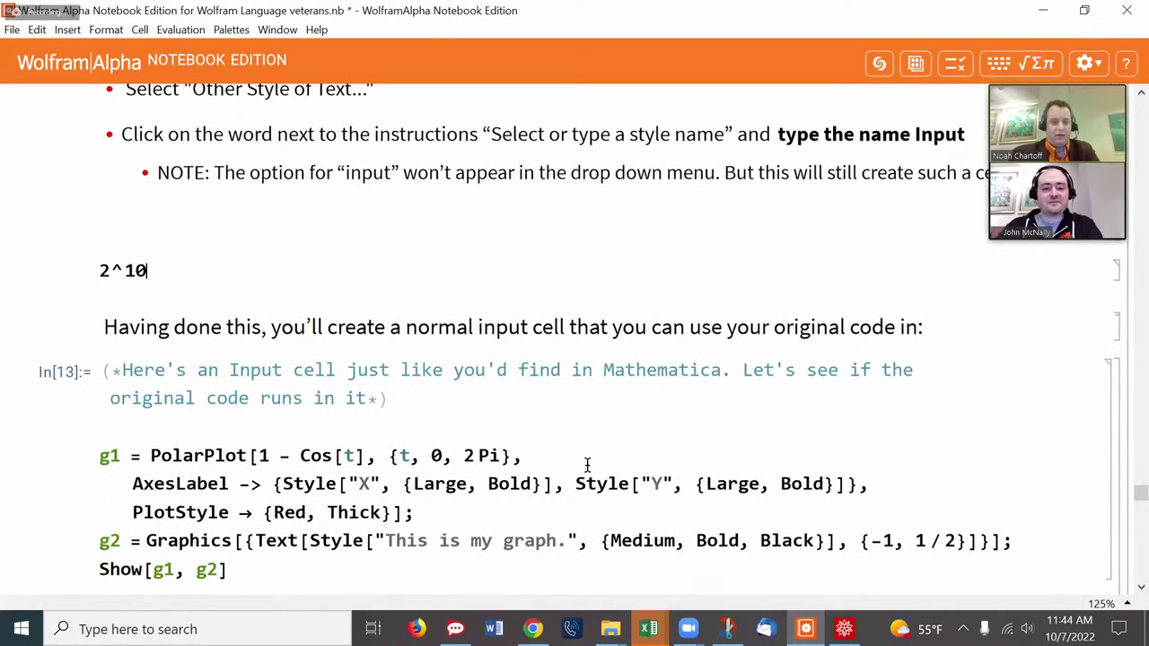
# Return to the cell below the 2+3 prompt and copy its entire g1 PolarPlot, g2 Graphics and Show[g1, g2] code.
pyautogui.scroll(12, 587, 464)
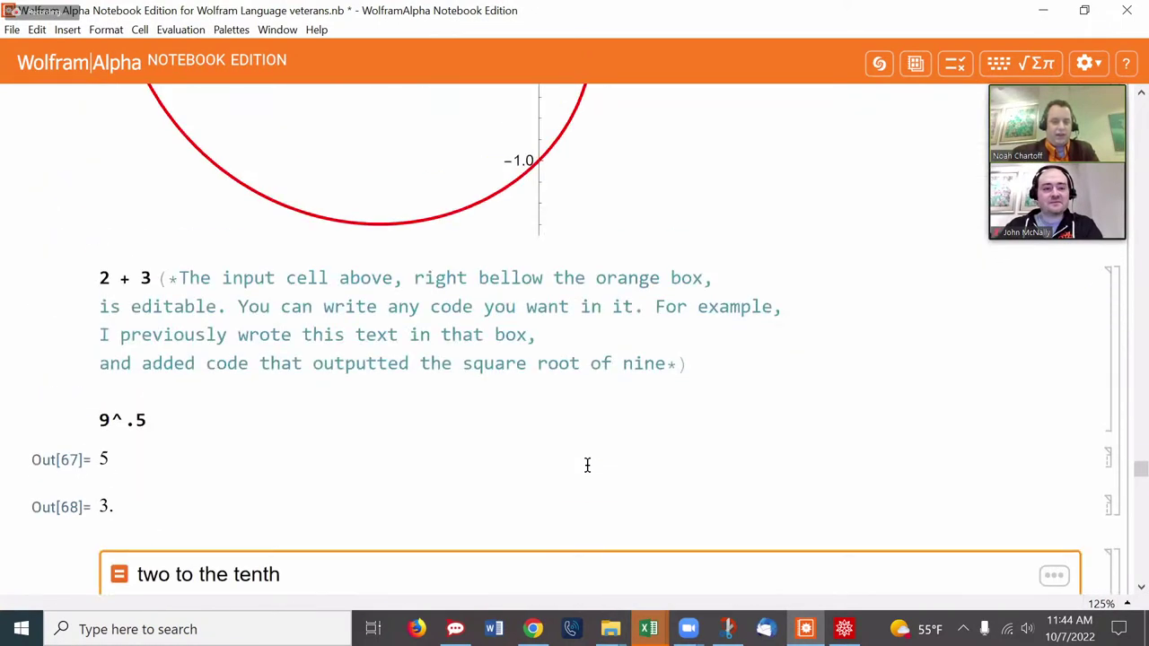
pyautogui.scroll(10, 587, 464)
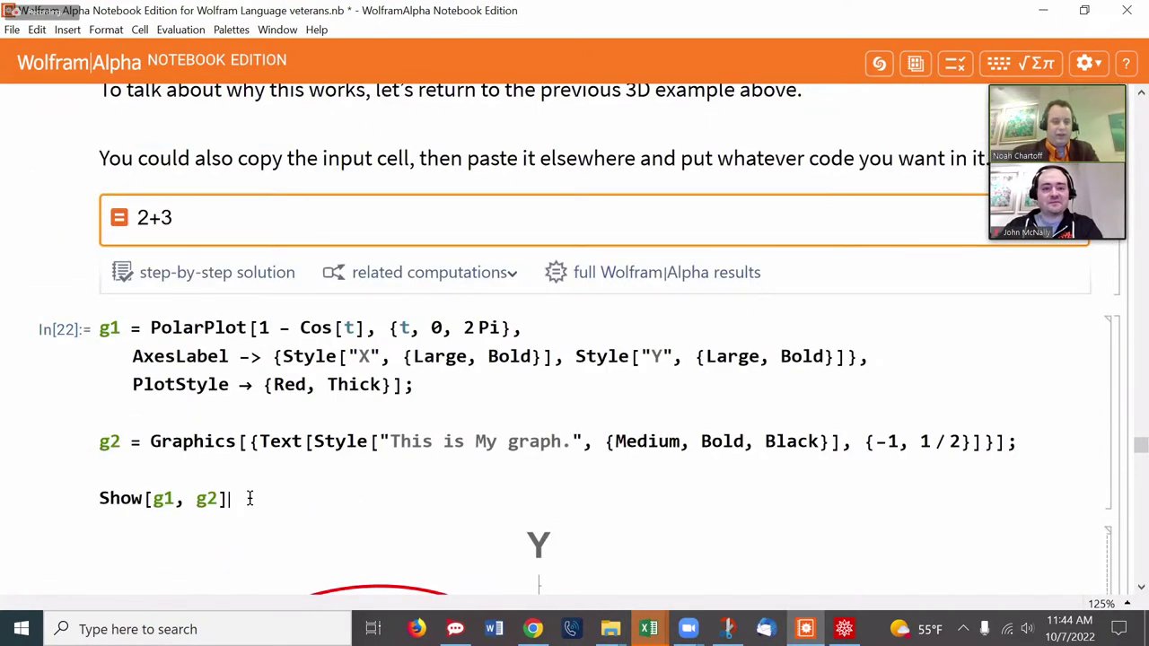
pyautogui.moveTo(249, 498); pyautogui.dragTo(104, 330)
pyautogui.click(104, 330)
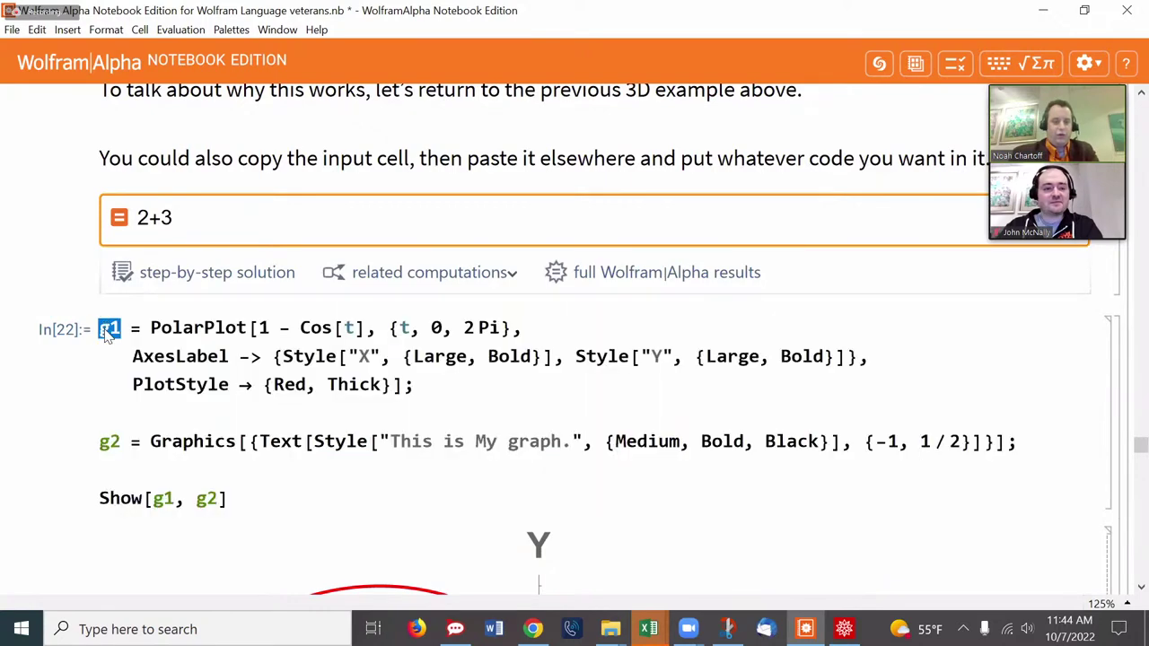
pyautogui.rightClick(104, 329)
pyautogui.click(426, 384)
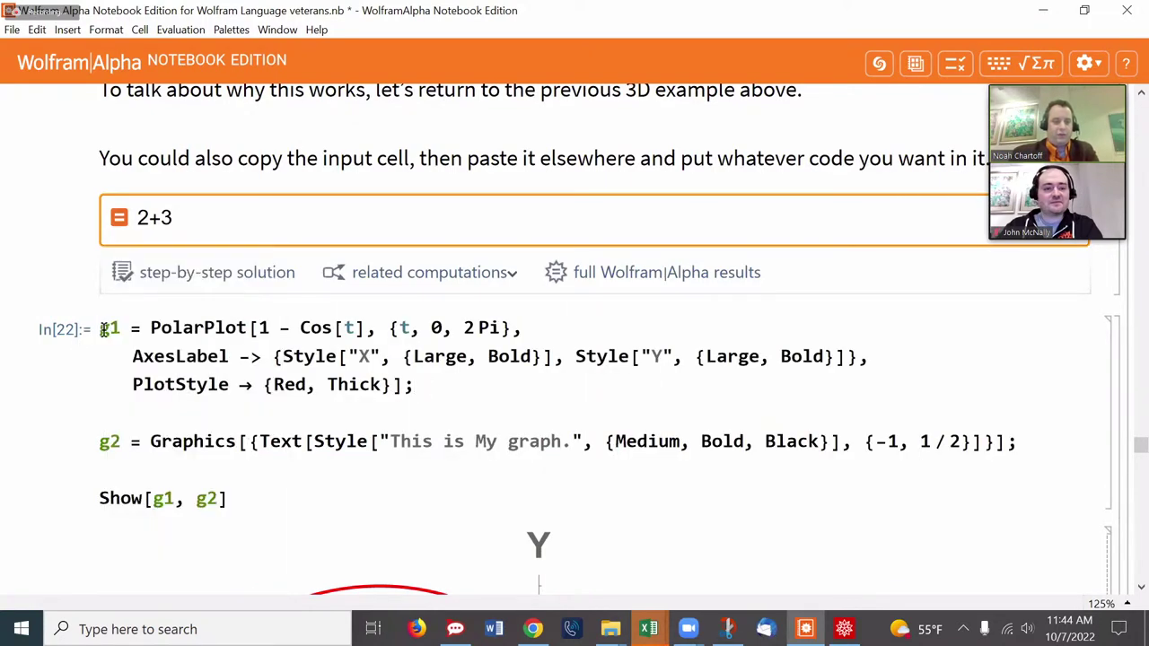
pyautogui.moveTo(100, 327); pyautogui.dragTo(276, 516)
pyautogui.hotkey('ctrl', 'c')
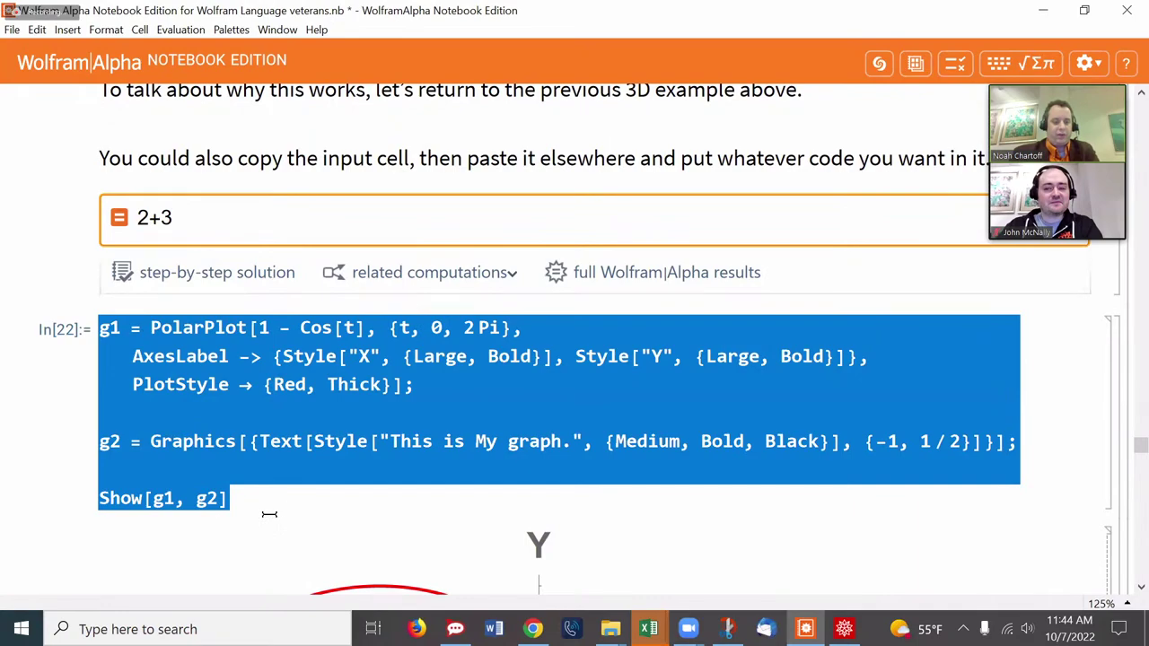
# Replace 2^10 in the new Input cell with the copied g1 PolarPlot, g2 Graphics and Show[g1, g2] code and evaluate it.
pyautogui.scroll(-15, 269, 514)
pyautogui.scroll(3, 185, 285)
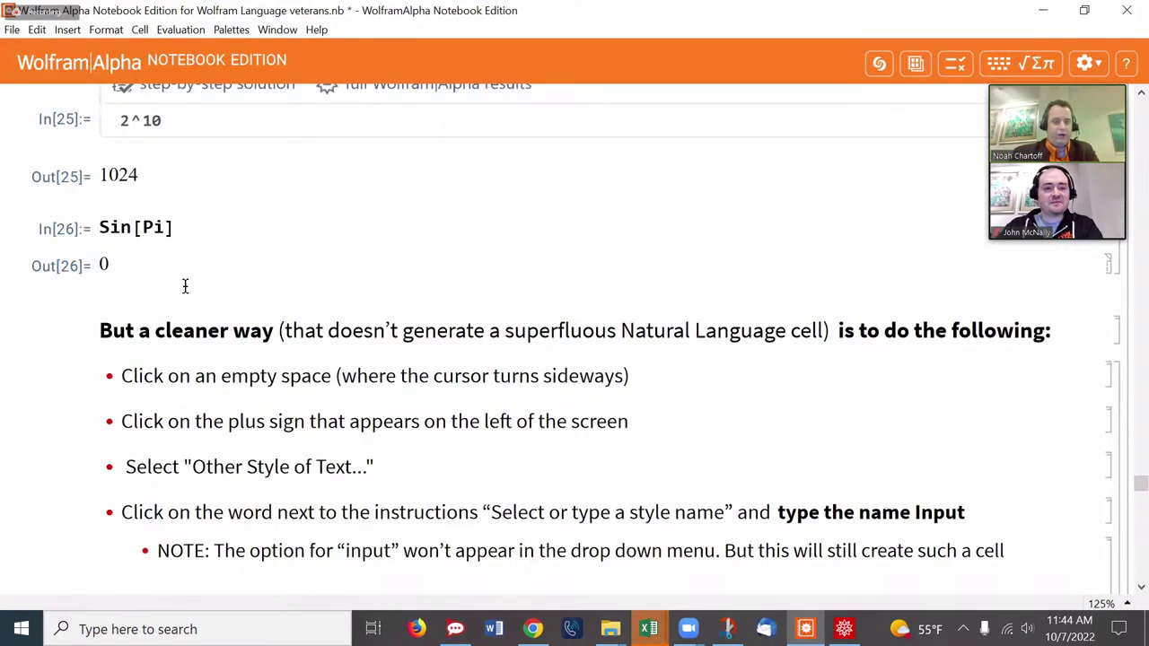
pyautogui.scroll(-5, 184, 286)
pyautogui.hotkey('shift', 'Left')
pyautogui.hotkey('shift', 'Left')
pyautogui.hotkey('shift', 'Left')
pyautogui.hotkey('shift', 'Left')
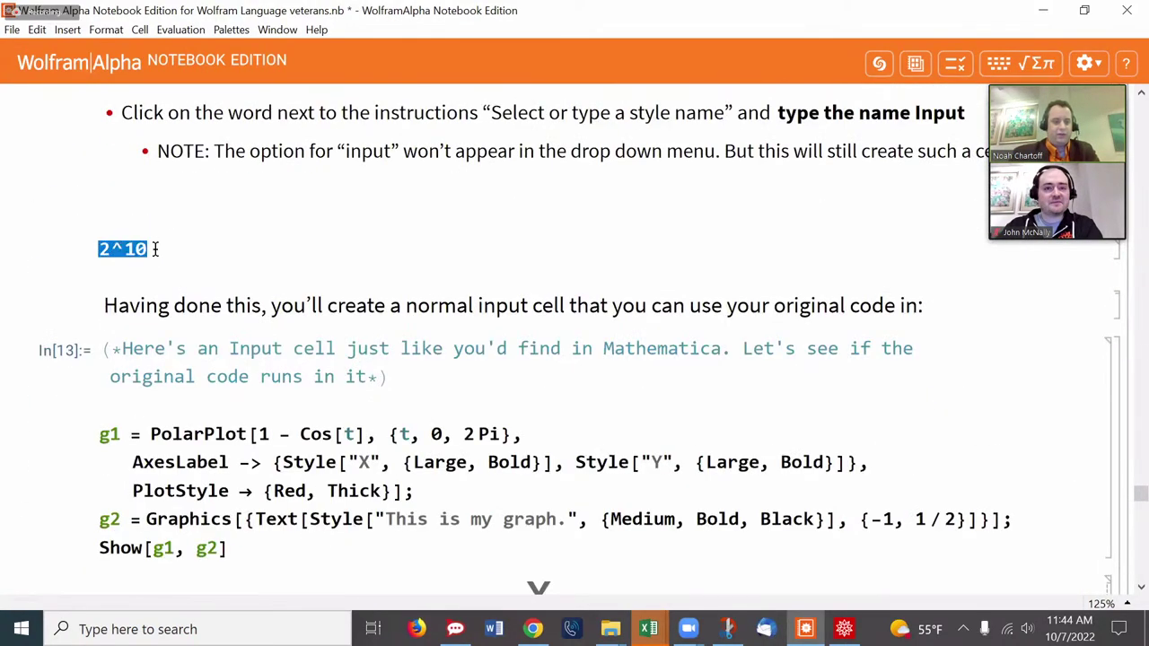
pyautogui.hotkey('ctrl', 'v')
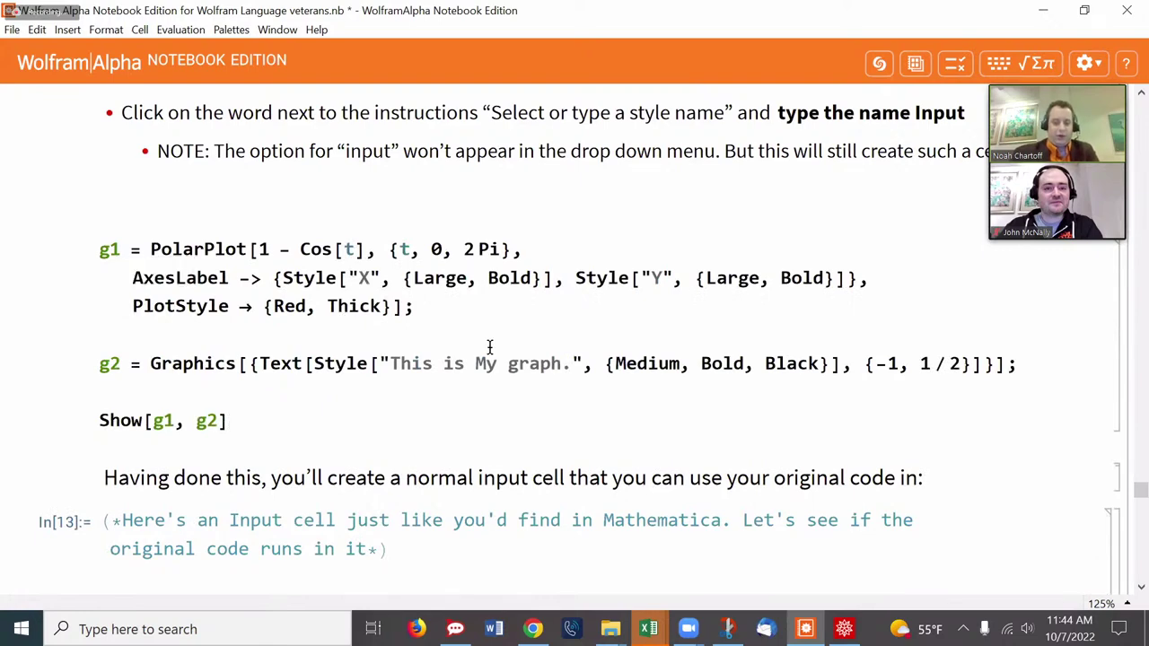
pyautogui.hotkey('shift', 'Return')
pyautogui.scroll(-6, 464, 345)
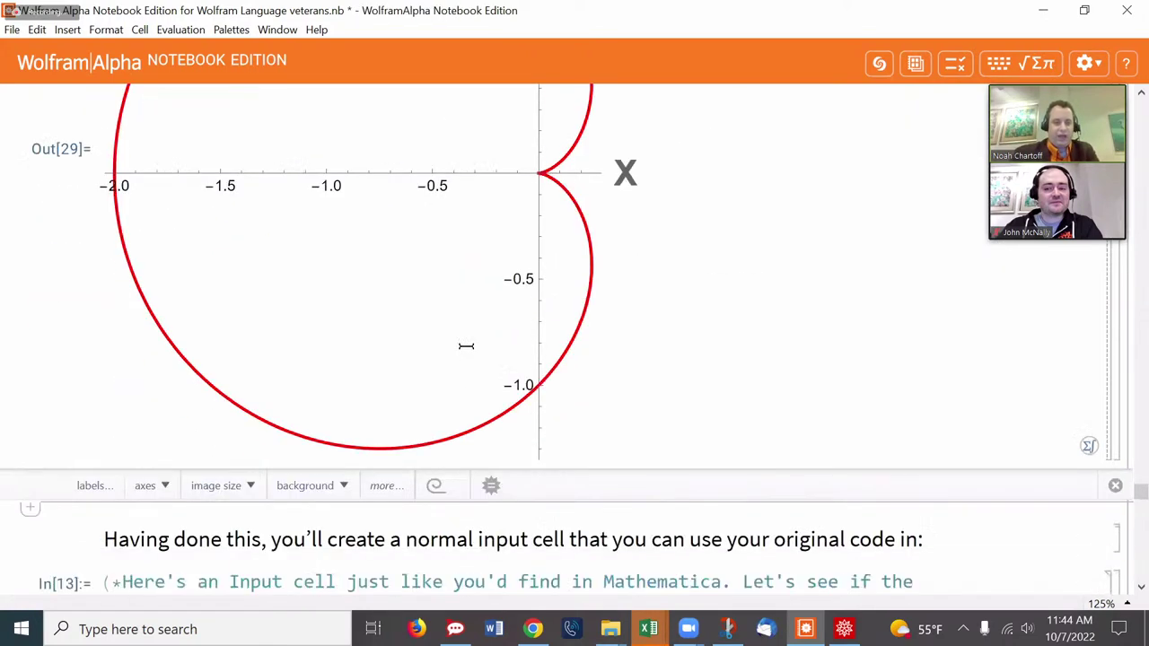
# Expand the collapsed output of the "Show g1 and g2" Natural Language cell and examine its code, its plot and the notes below.
pyautogui.scroll(-4, 466, 346)
pyautogui.scroll(-3, 466, 346)
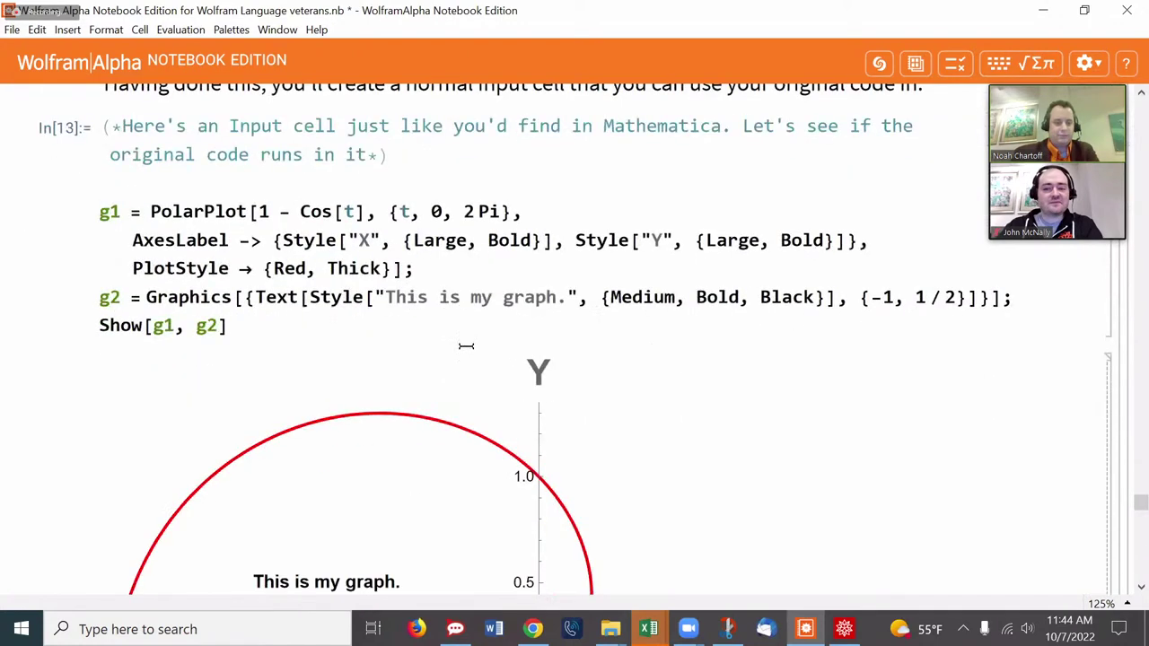
pyautogui.scroll(-11, 466, 346)
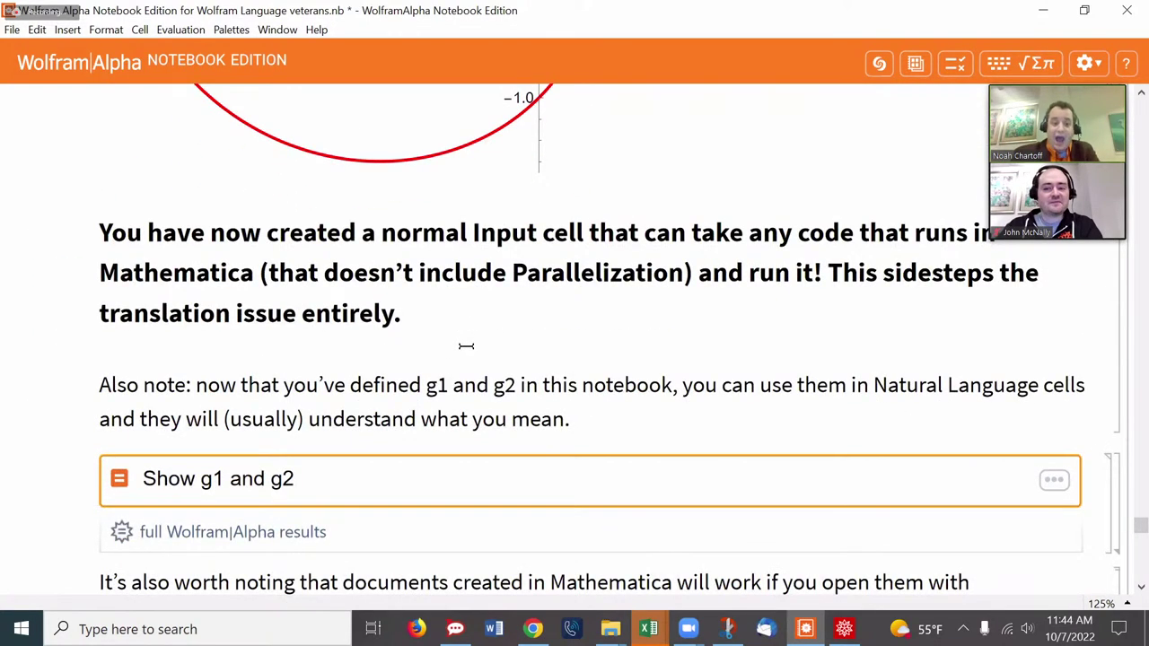
pyautogui.scroll(-2, 466, 345)
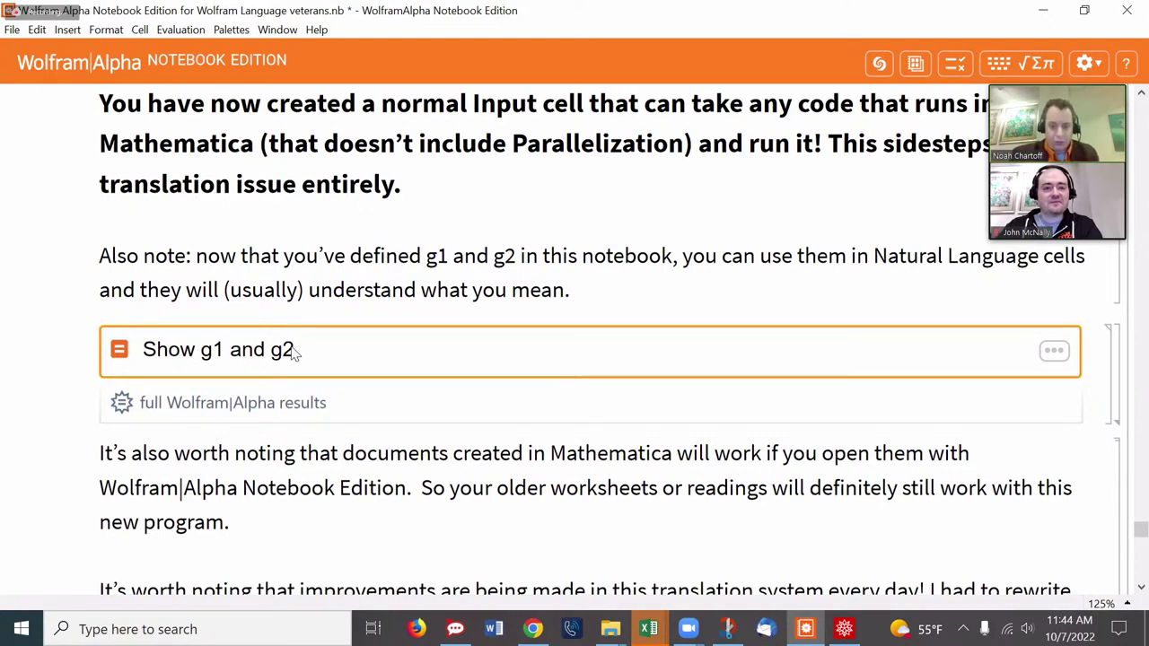
pyautogui.scroll(5, 579, 363)
pyautogui.scroll(-4, 579, 363)
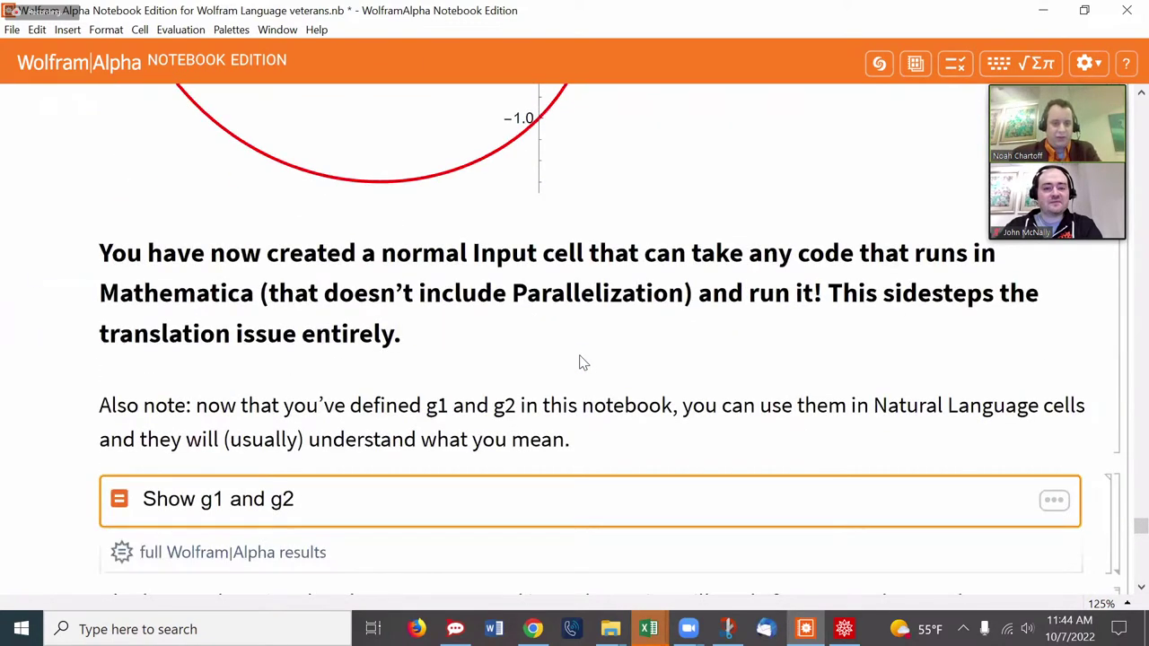
pyautogui.scroll(-3, 579, 362)
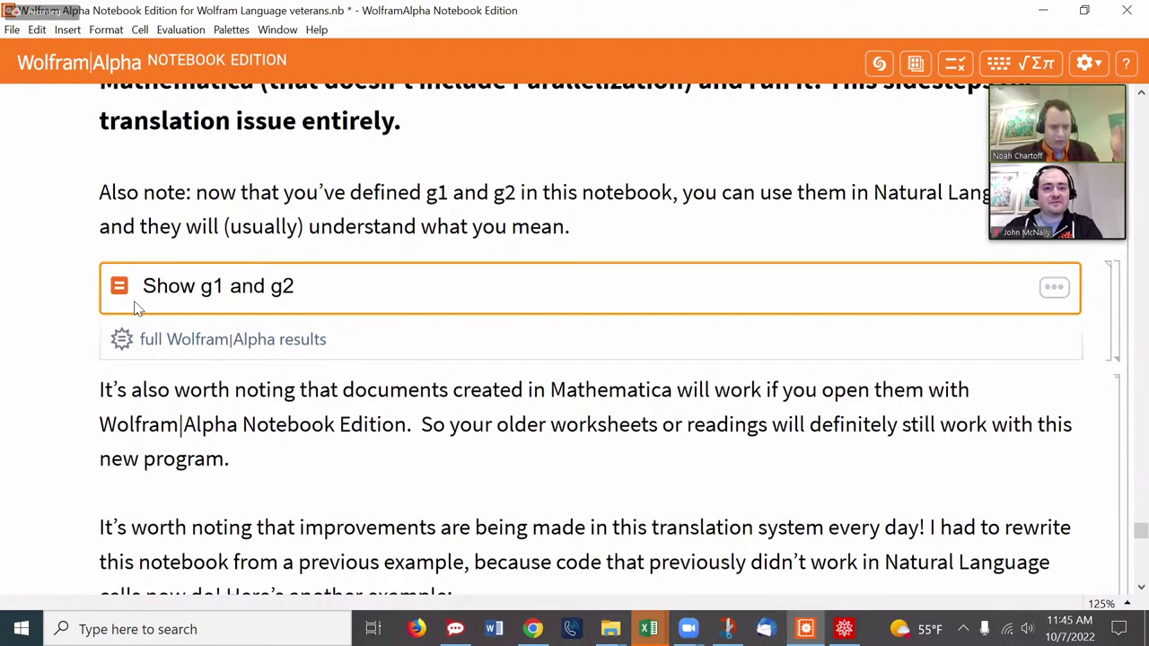
pyautogui.doubleClick(1122, 322)
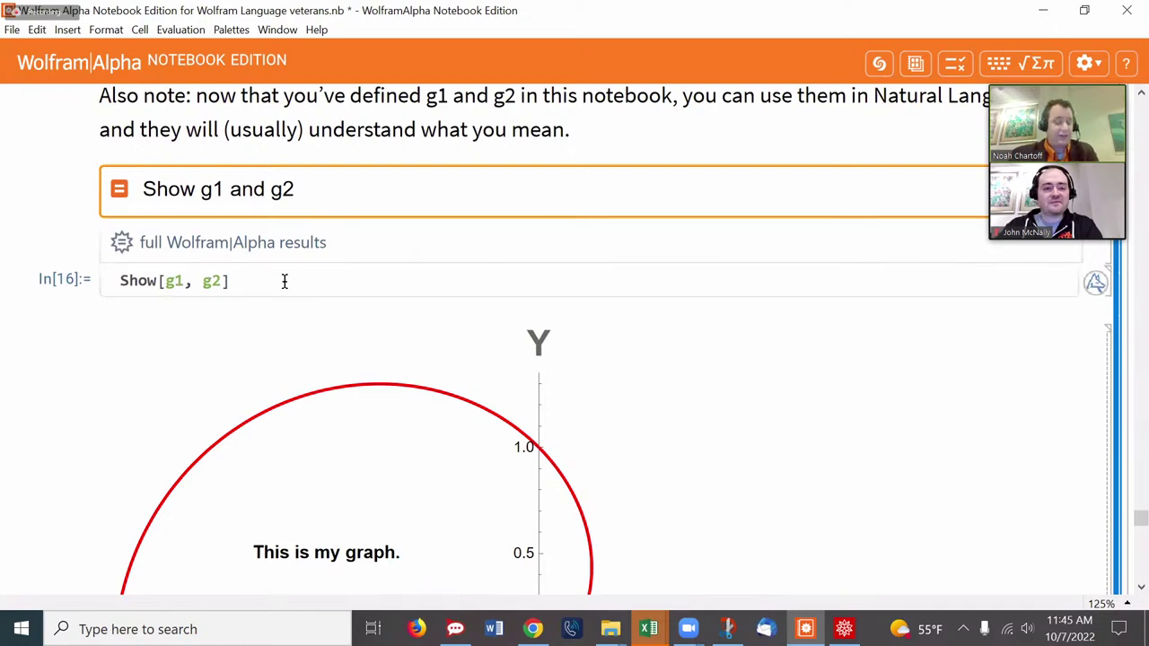
pyautogui.scroll(-3, 285, 281)
pyautogui.scroll(-3, 284, 281)
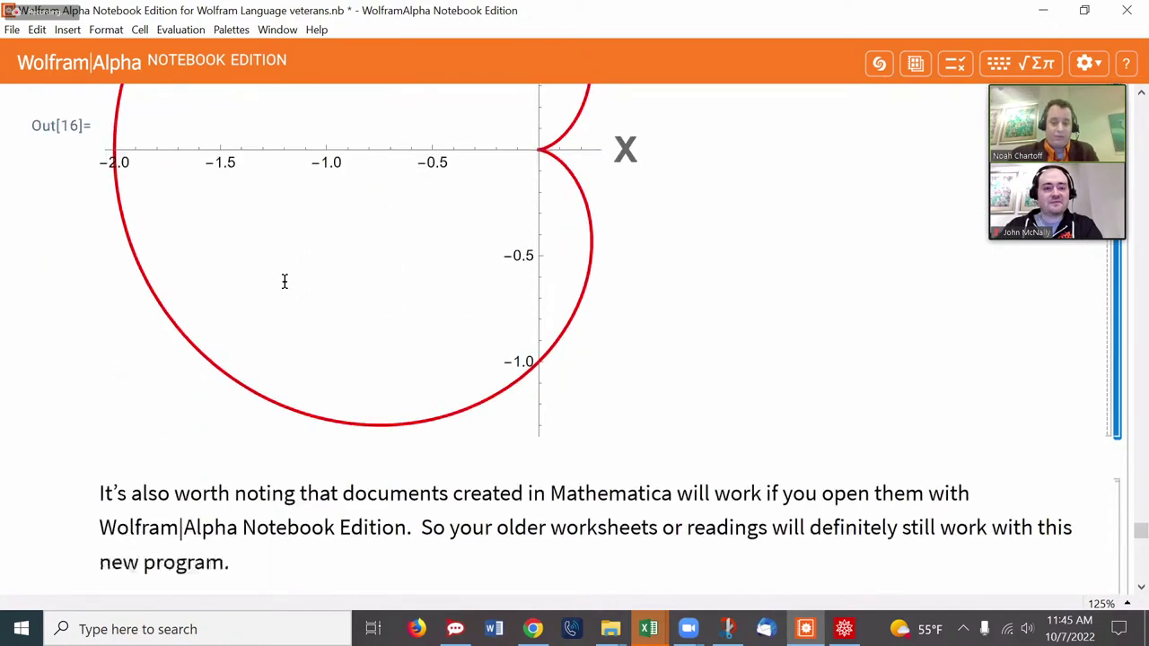
pyautogui.scroll(3, 285, 281)
pyautogui.scroll(-3, 284, 281)
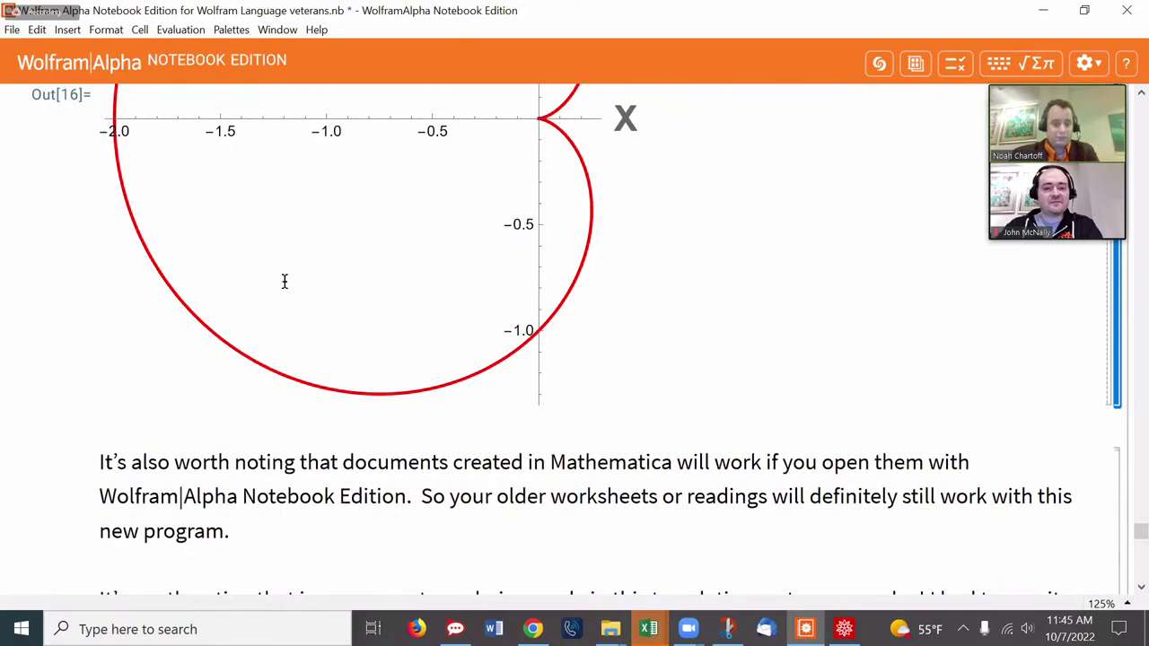
pyautogui.scroll(-2, 284, 281)
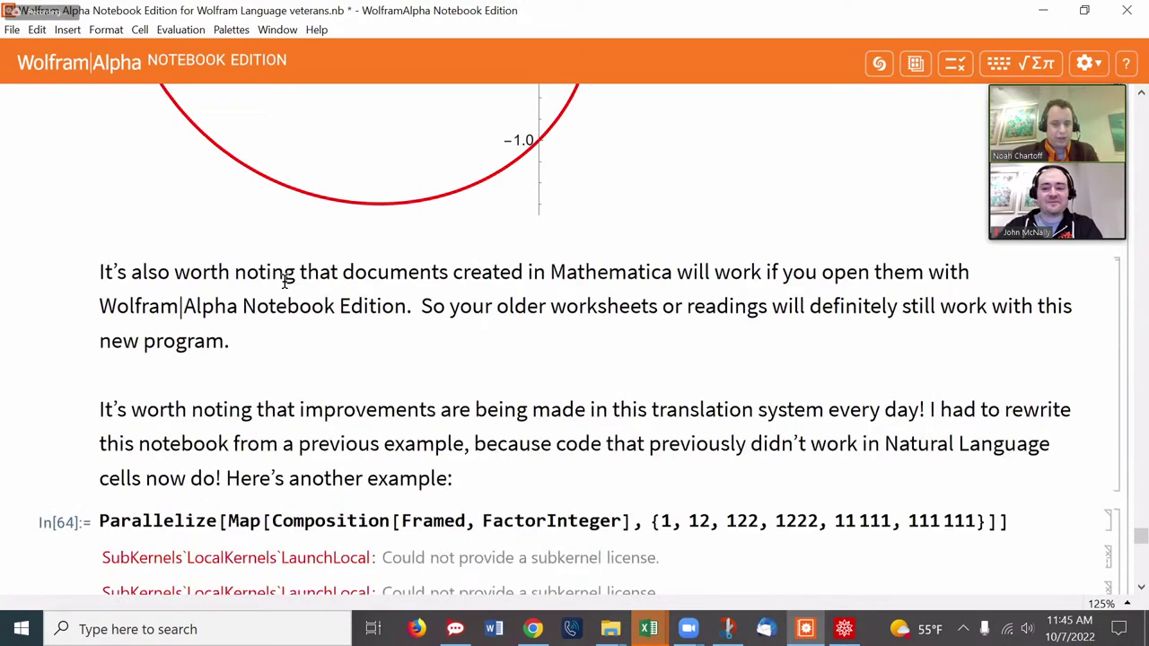